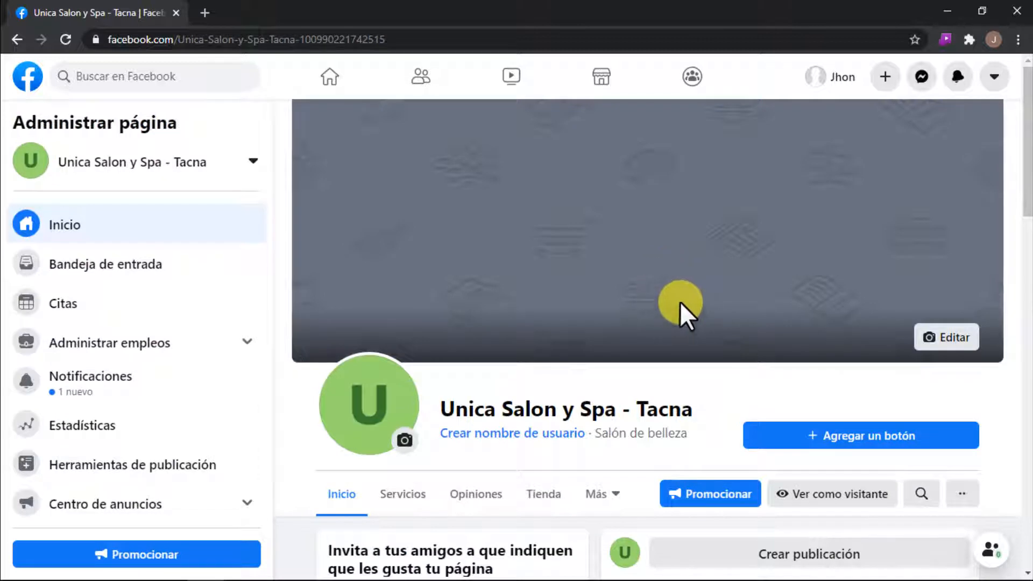
Step: Preview the salon page as a visitor sees it, look over its contents, and return to the admin view
{"action": "left_click", "coordinate": [827, 492]}
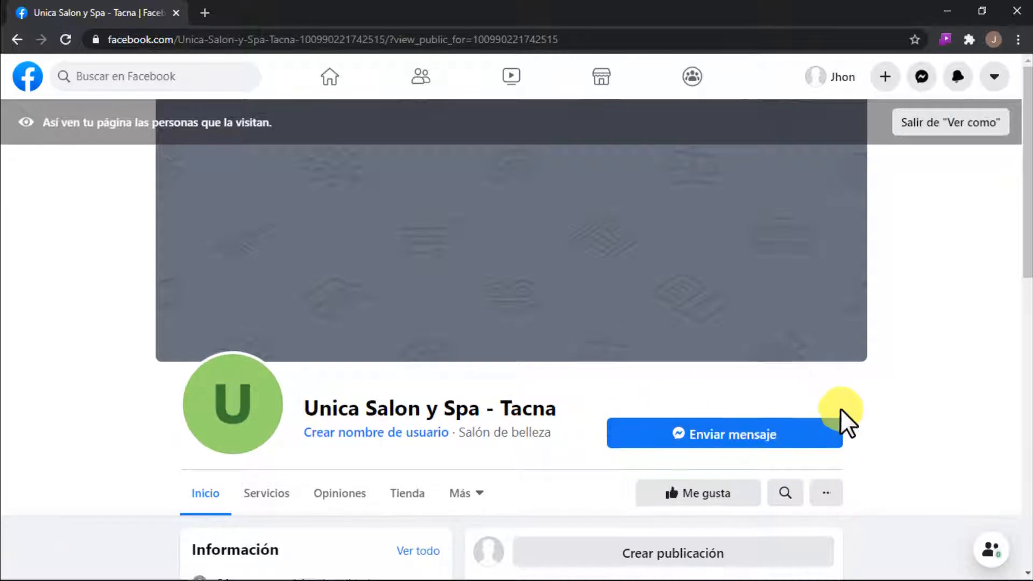
{"action": "scroll", "coordinate": [840, 420], "scroll_direction": "down", "scroll_amount": 4}
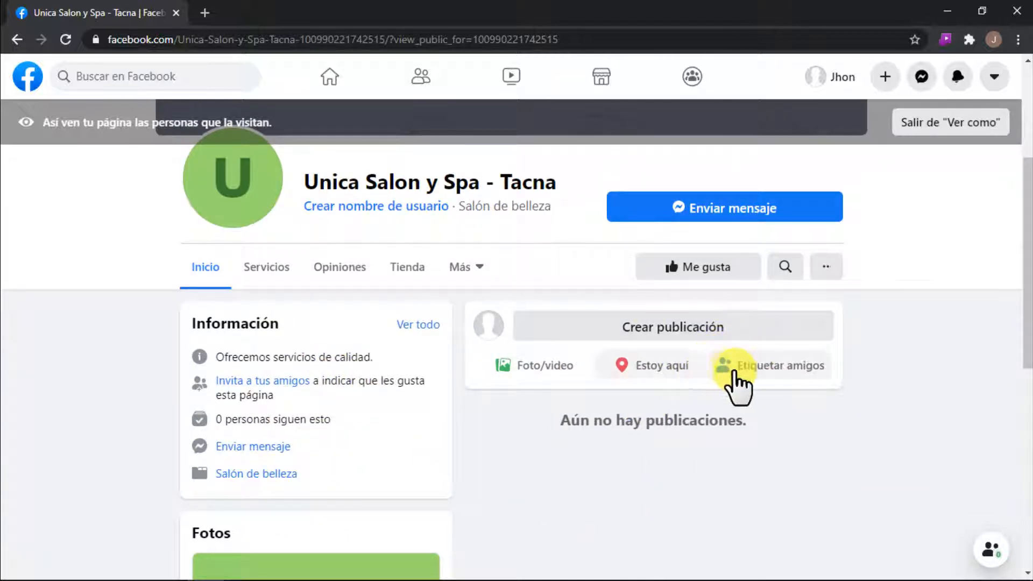
{"action": "scroll", "coordinate": [868, 346], "scroll_direction": "up", "scroll_amount": 4}
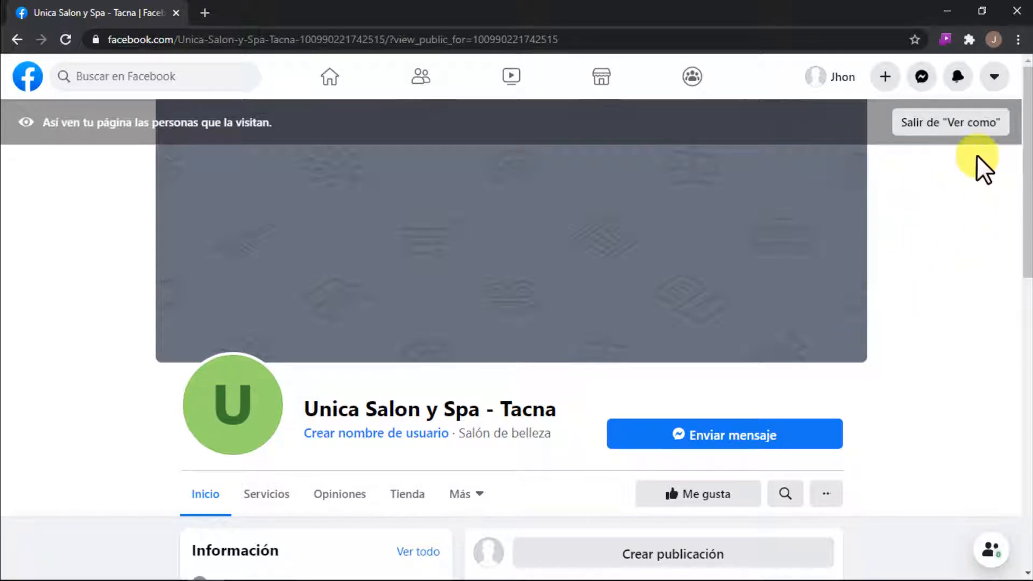
{"action": "left_click", "coordinate": [933, 129]}
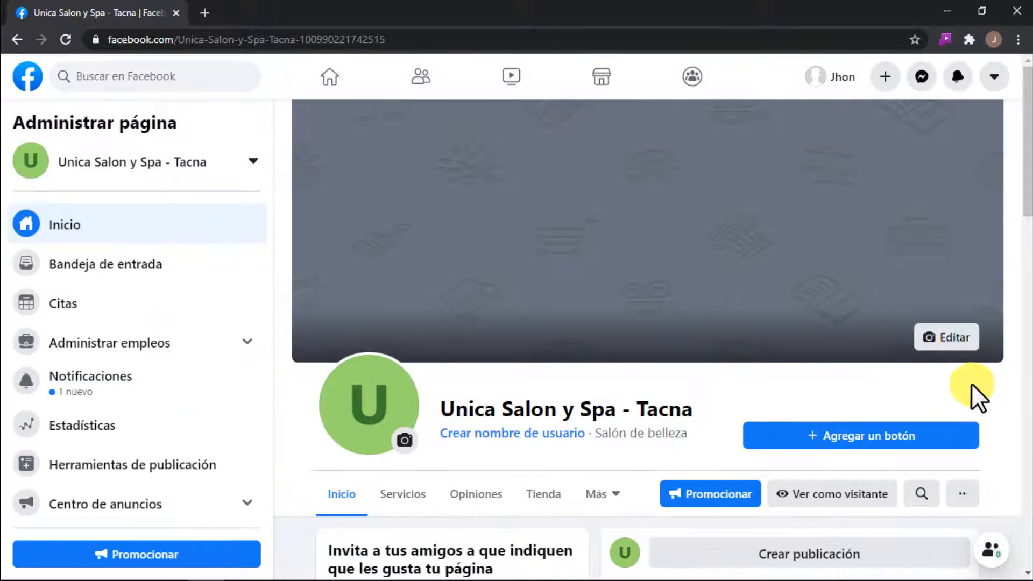
Step: Add an action button to the page using the "Enviar mensaje" option
{"action": "left_click", "coordinate": [872, 436]}
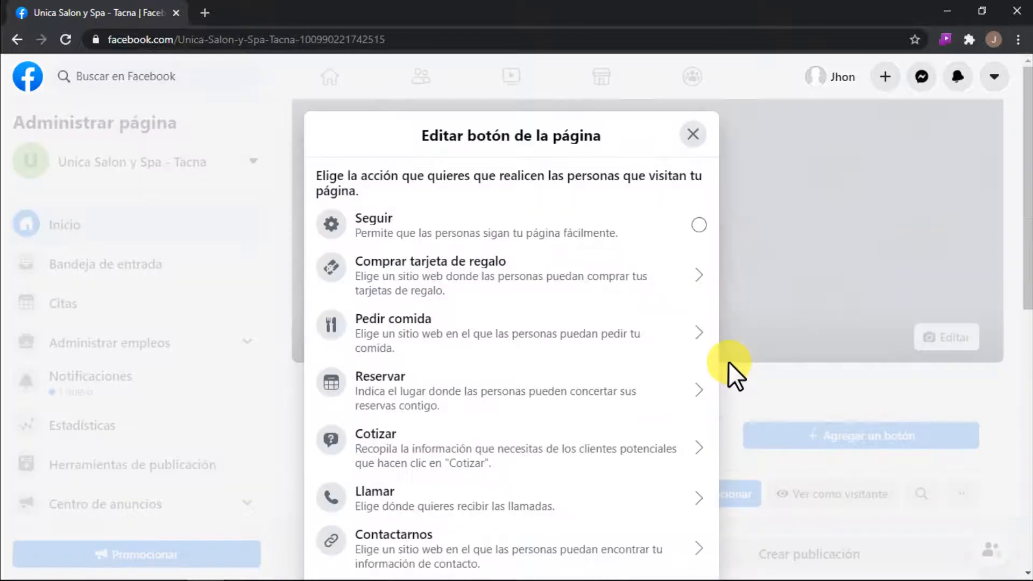
{"action": "scroll", "coordinate": [534, 433], "scroll_direction": "down", "scroll_amount": 3}
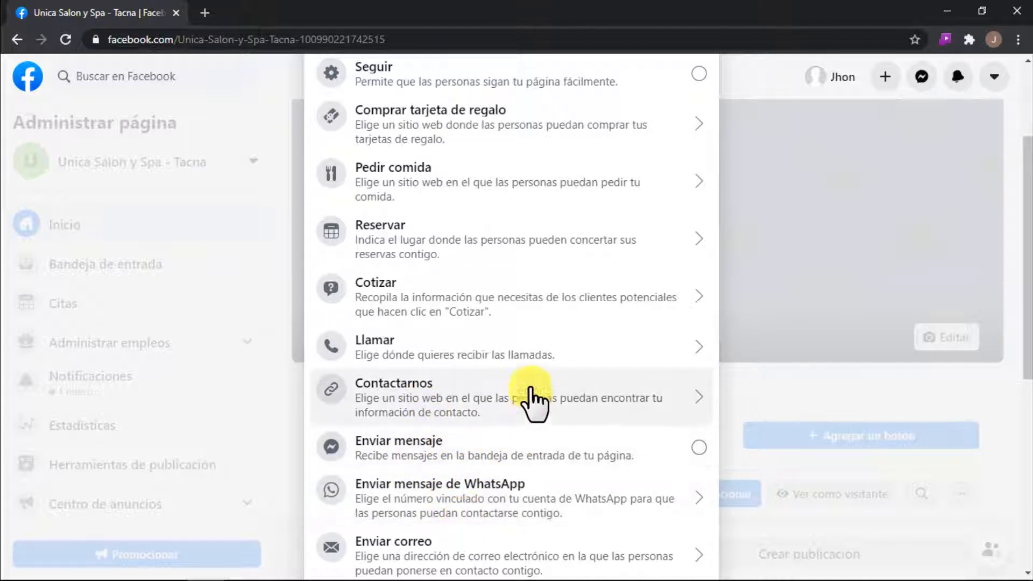
{"action": "scroll", "coordinate": [484, 300], "scroll_direction": "up", "scroll_amount": 3}
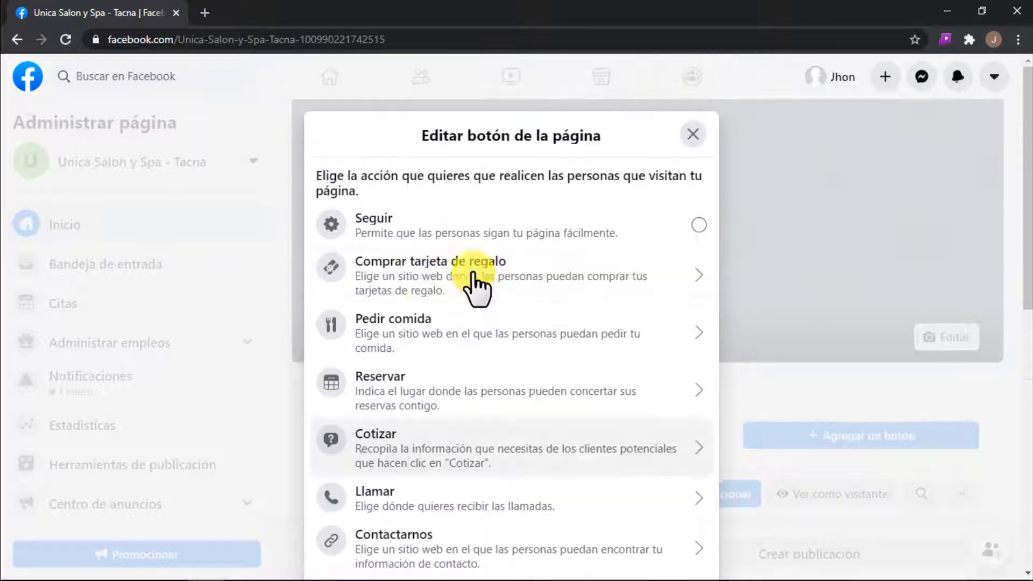
{"action": "scroll", "coordinate": [480, 277], "scroll_direction": "down", "scroll_amount": 4}
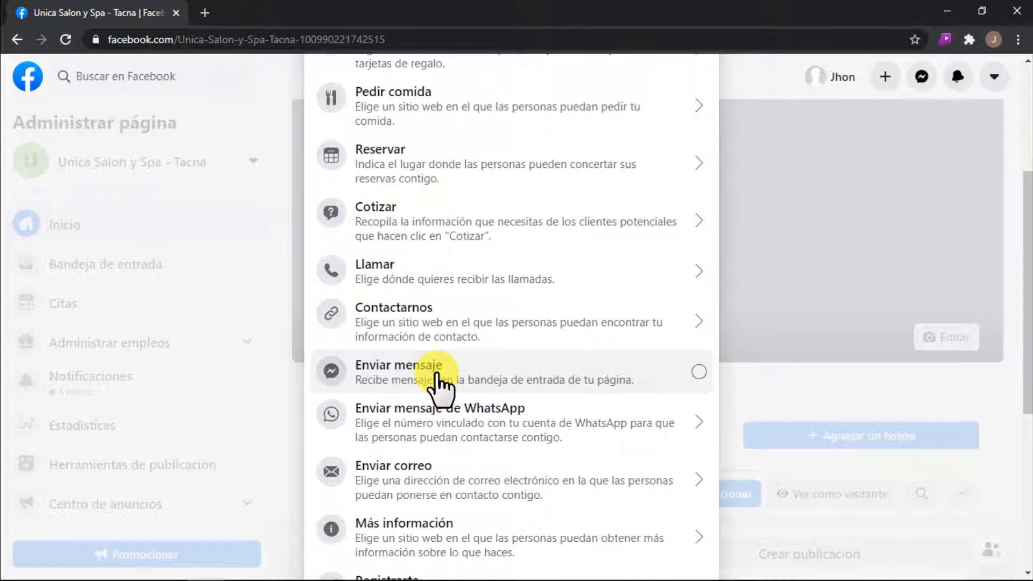
{"action": "left_click", "coordinate": [438, 376]}
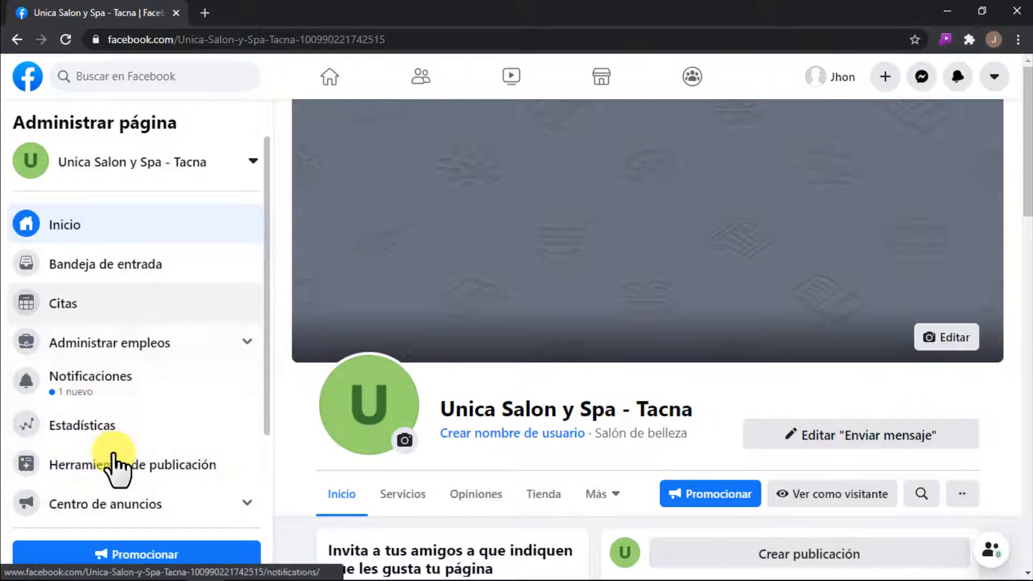
Step: Open the page's settings and examine the General options, from page visibility down to page deletion
{"action": "scroll", "coordinate": [90, 326], "scroll_direction": "down", "scroll_amount": 1}
{"action": "scroll", "coordinate": [91, 325], "scroll_direction": "down", "scroll_amount": 2}
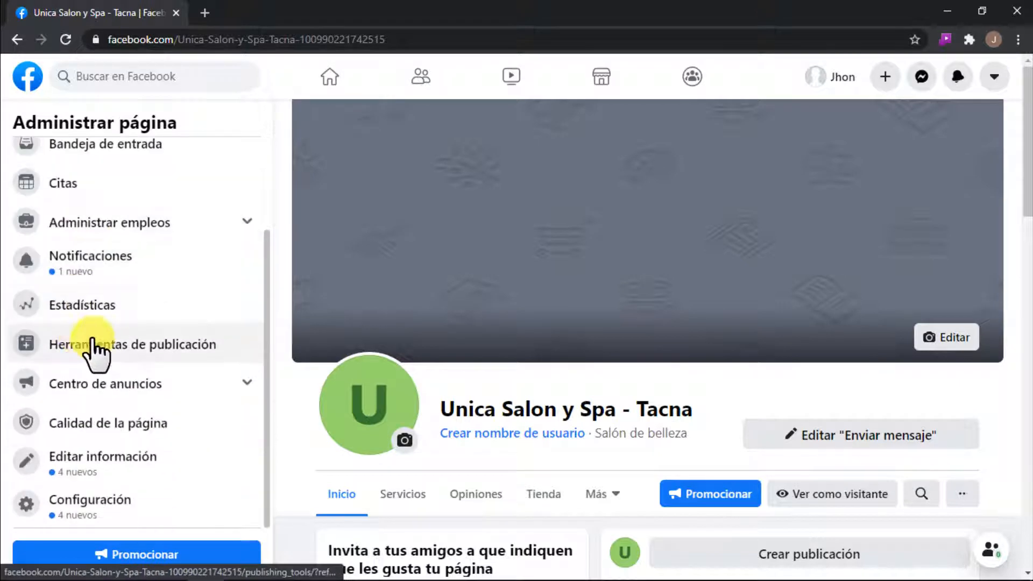
{"action": "left_click", "coordinate": [109, 511]}
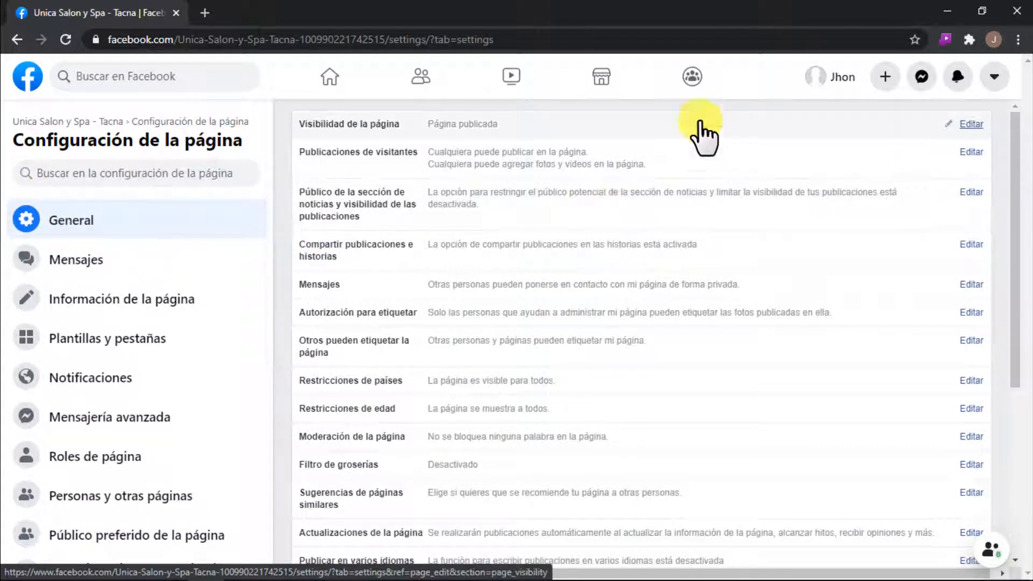
{"action": "scroll", "coordinate": [592, 242], "scroll_direction": "down", "scroll_amount": 1}
{"action": "scroll", "coordinate": [589, 233], "scroll_direction": "up", "scroll_amount": 1}
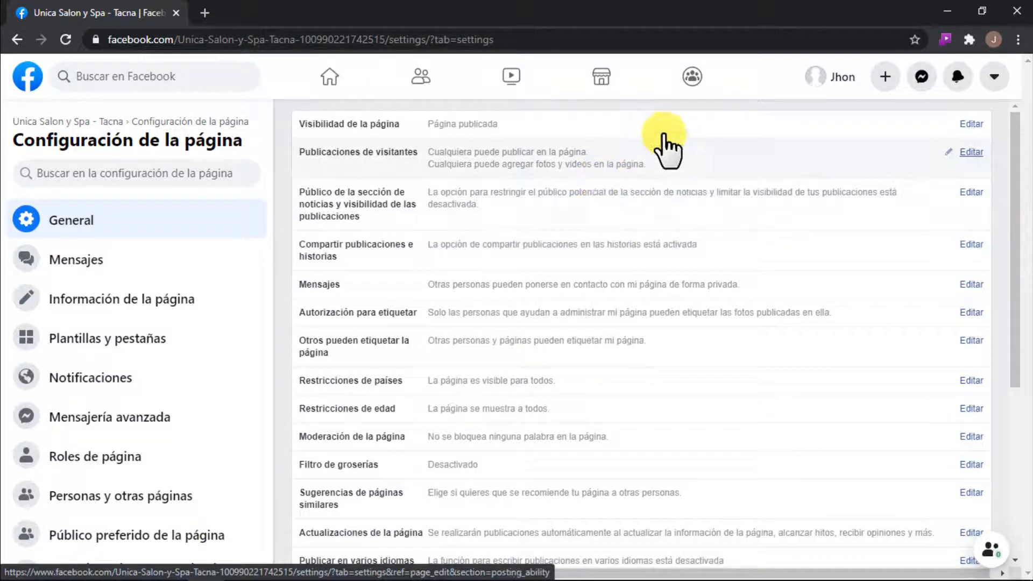
{"action": "scroll", "coordinate": [646, 323], "scroll_direction": "down", "scroll_amount": 5}
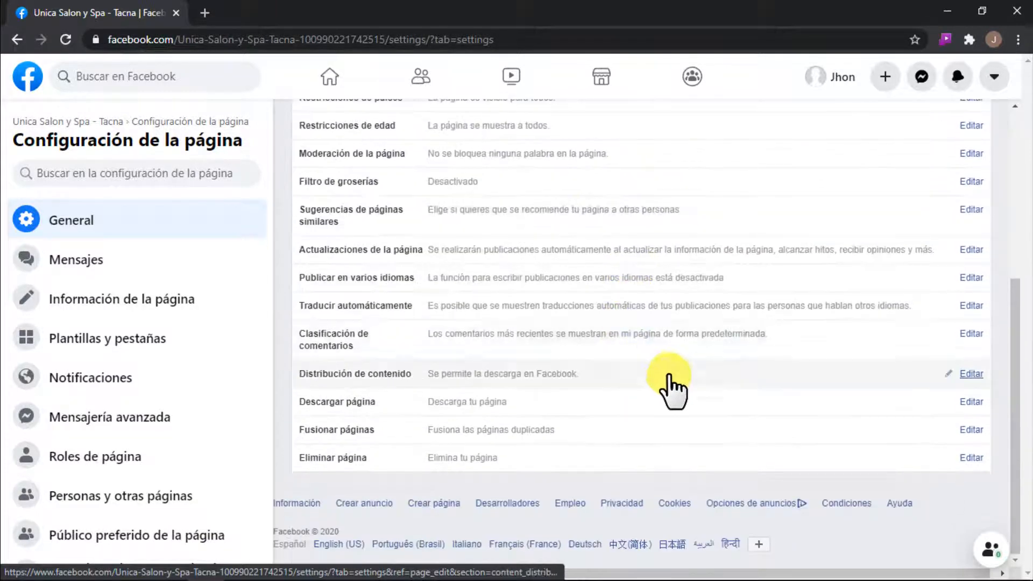
{"action": "scroll", "coordinate": [667, 377], "scroll_direction": "up", "scroll_amount": 1}
{"action": "scroll", "coordinate": [660, 350], "scroll_direction": "up", "scroll_amount": 4}
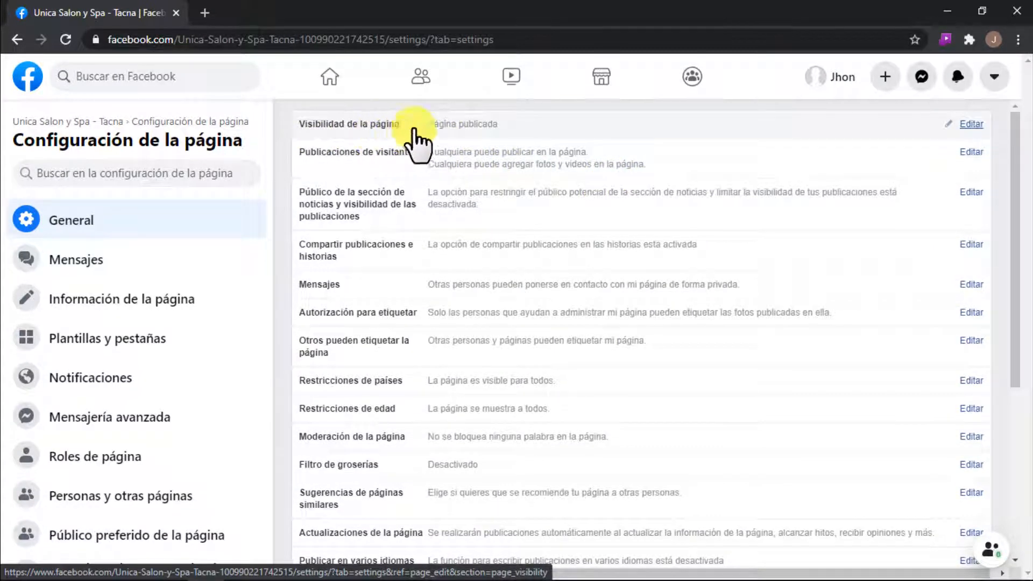
{"action": "left_click", "coordinate": [477, 128]}
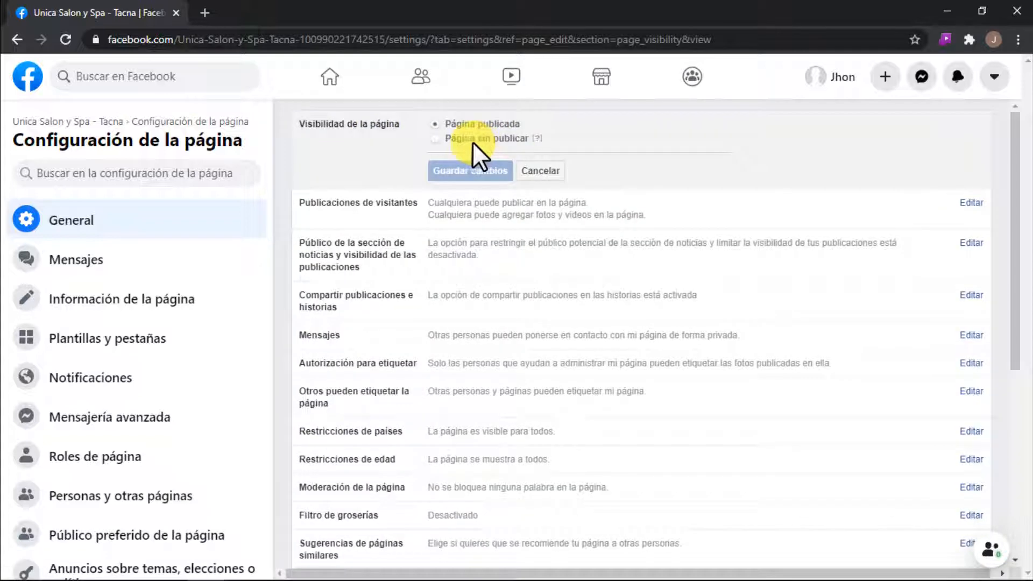
{"action": "left_click", "coordinate": [440, 138]}
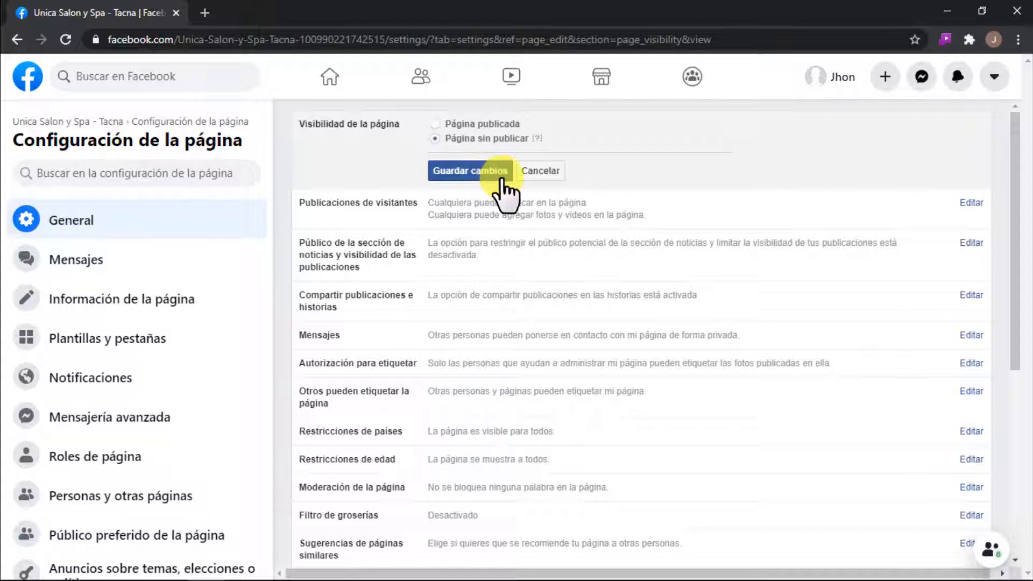
{"action": "left_click", "coordinate": [543, 172]}
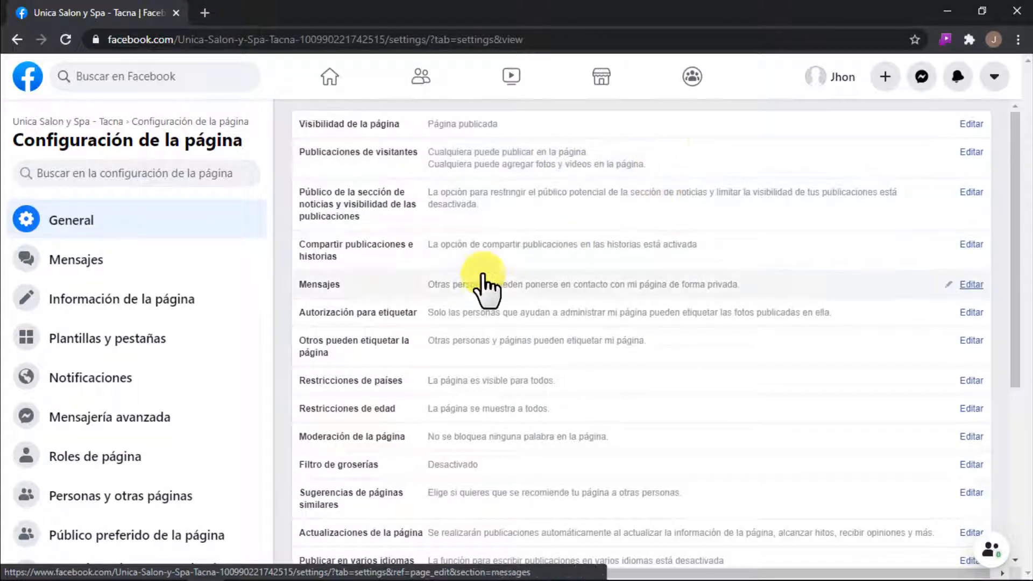
Step: In the page's messaging settings, enable "Mostrar un saludo" for the start of Messenger conversations
{"action": "left_click", "coordinate": [116, 262]}
{"action": "scroll", "coordinate": [599, 312], "scroll_direction": "down", "scroll_amount": 4}
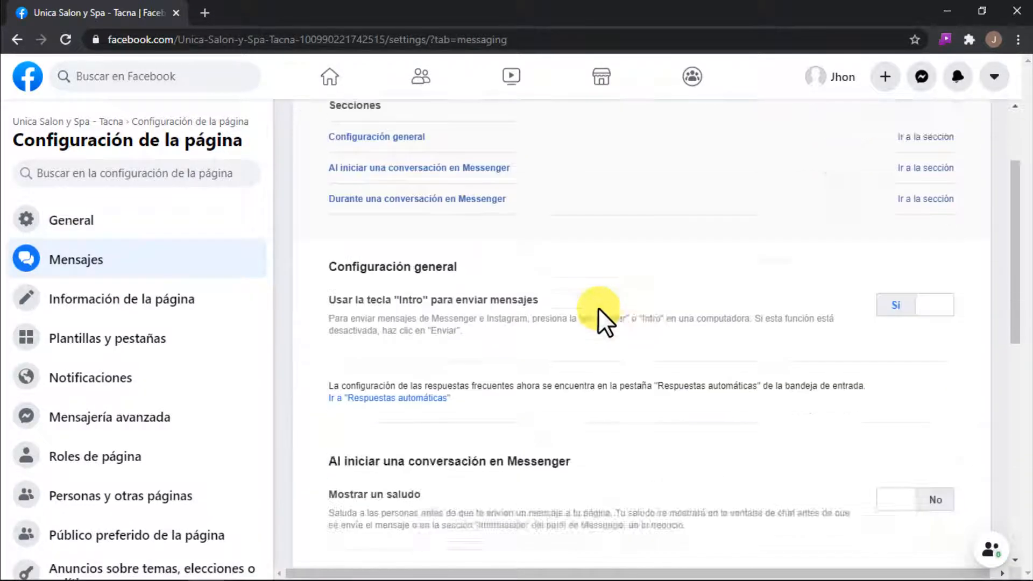
{"action": "left_click_drag", "start_coordinate": [422, 391], "coordinate": [339, 392]}
{"action": "left_click", "coordinate": [474, 384]}
{"action": "scroll", "coordinate": [477, 384], "scroll_direction": "down", "scroll_amount": 1}
{"action": "scroll", "coordinate": [480, 395], "scroll_direction": "down", "scroll_amount": 2}
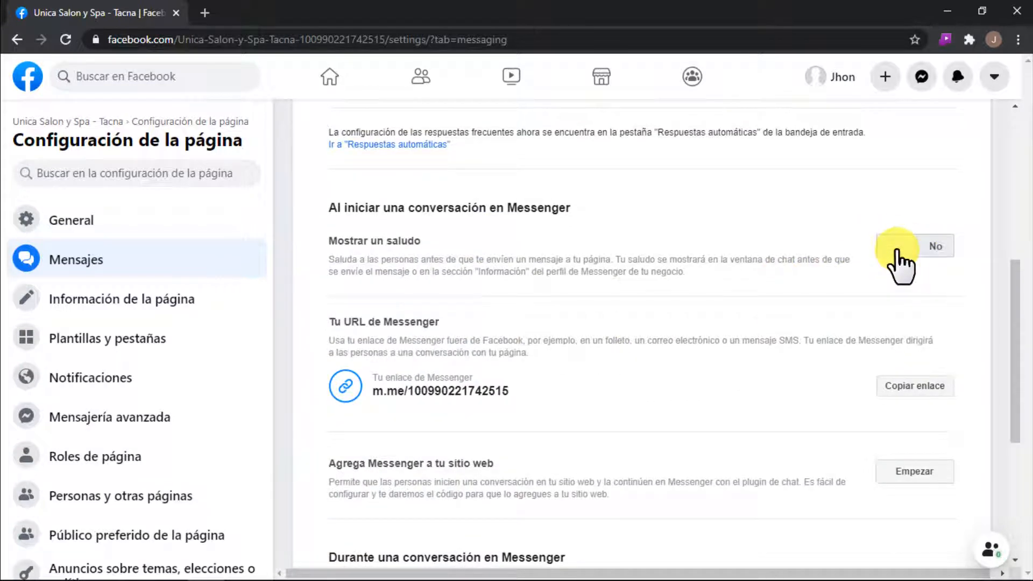
{"action": "left_click", "coordinate": [896, 249]}
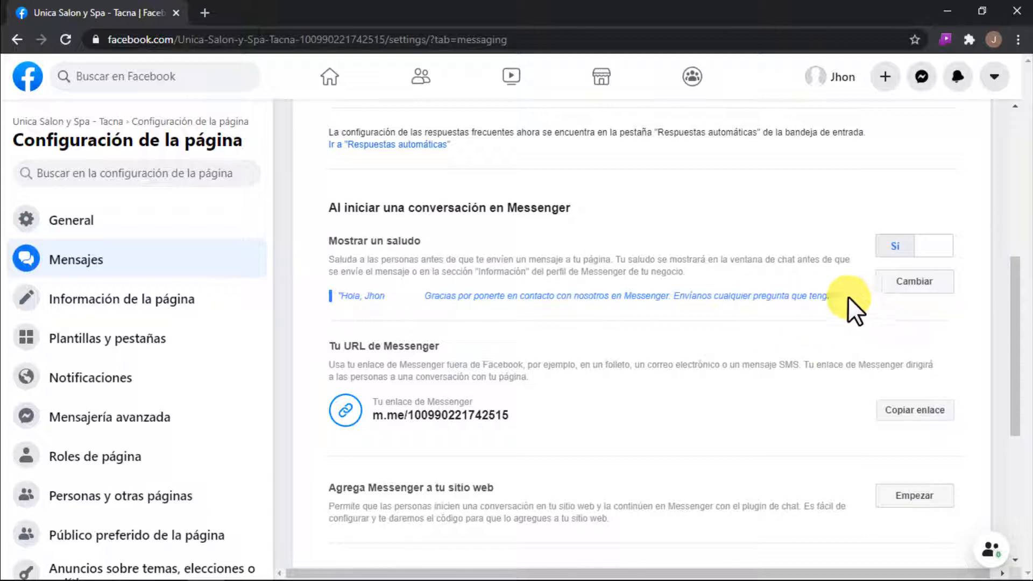
Step: Replace the Messenger greeting text with "¡Hola!" followed by the personalized "Nombre del destinatario" field
{"action": "left_click", "coordinate": [899, 282]}
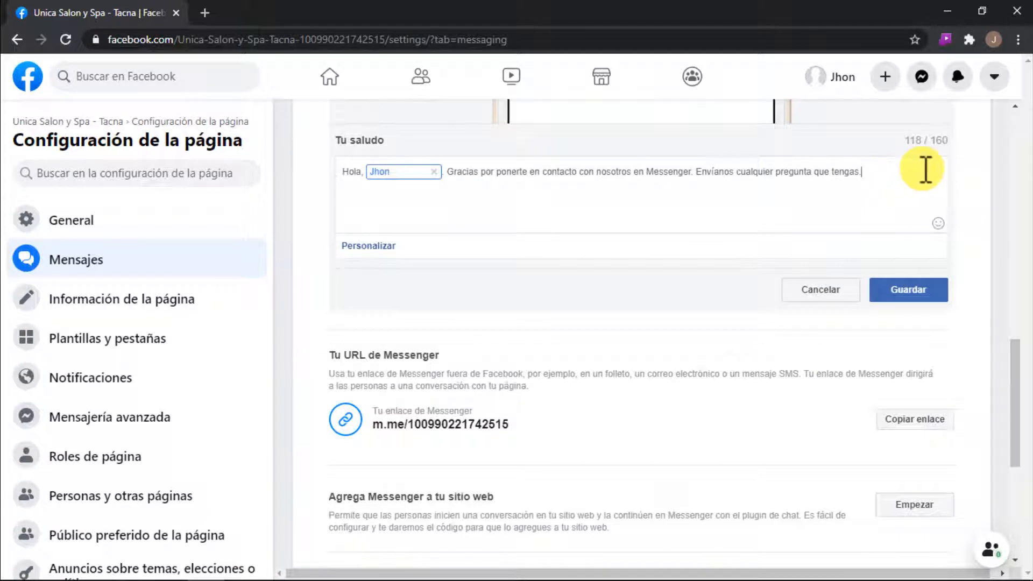
{"action": "key", "text": "BackSpace"}
{"action": "key", "text": "BackSpace"}
{"action": "key", "text": "BackSpace"}
{"action": "key", "text": "BackSpace"}
{"action": "key", "text": "BackSpace"}
{"action": "key", "text": "BackSpace"}
{"action": "key", "text": "BackSpace"}
{"action": "key", "text": "BackSpace"}
{"action": "key", "text": "BackSpace"}
{"action": "key", "text": "BackSpace"}
{"action": "key", "text": "BackSpace"}
{"action": "key", "text": "BackSpace"}
{"action": "key", "text": "BackSpace"}
{"action": "key", "text": "BackSpace"}
{"action": "key", "text": "BackSpace"}
{"action": "key", "text": "BackSpace"}
{"action": "key", "text": "BackSpace"}
{"action": "key", "text": "BackSpace"}
{"action": "key", "text": "BackSpace"}
{"action": "key", "text": "BackSpace"}
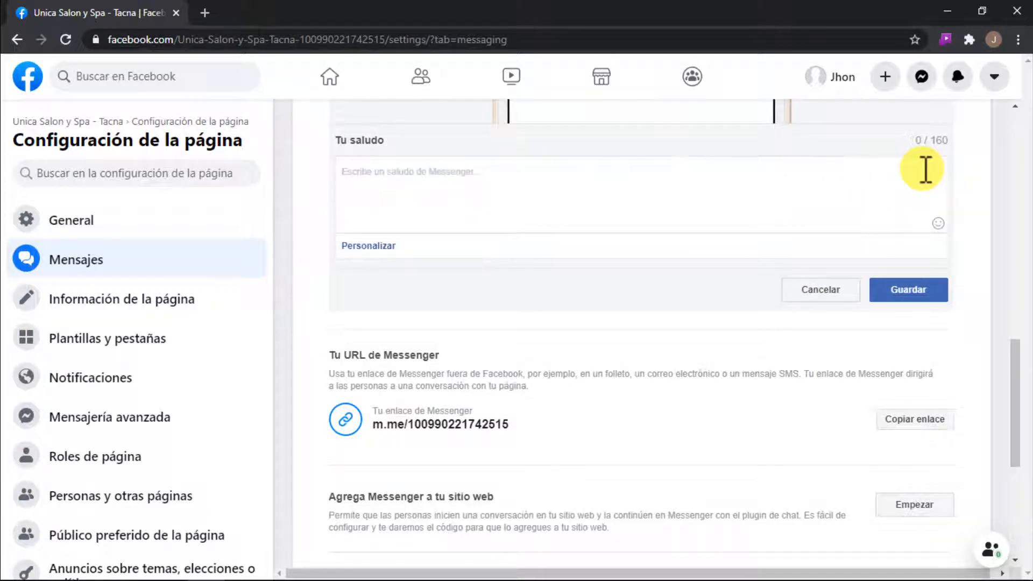
{"action": "type", "text": "¡!"}
{"action": "type", "text": "Hola!"}
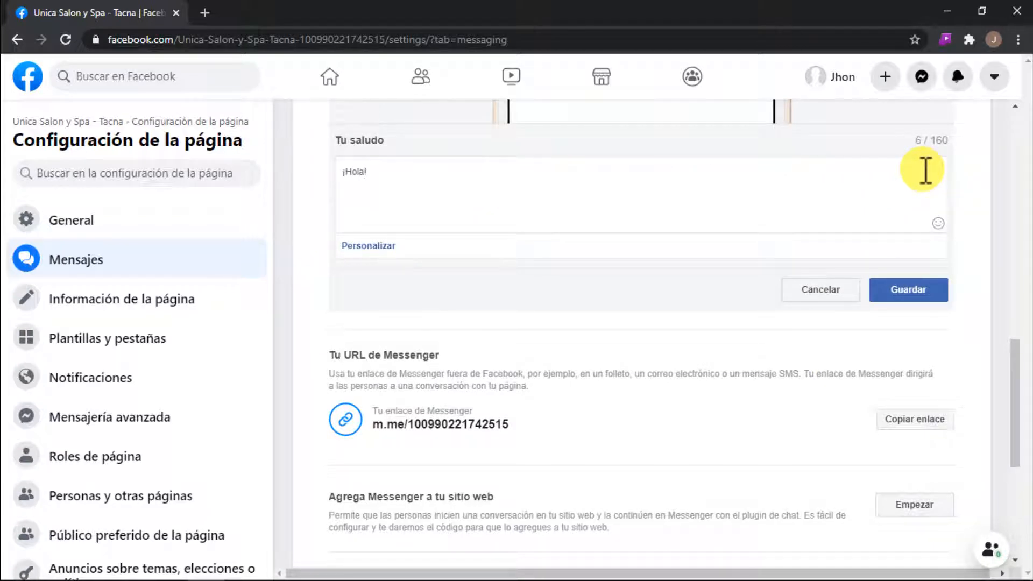
{"action": "left_click", "coordinate": [365, 246]}
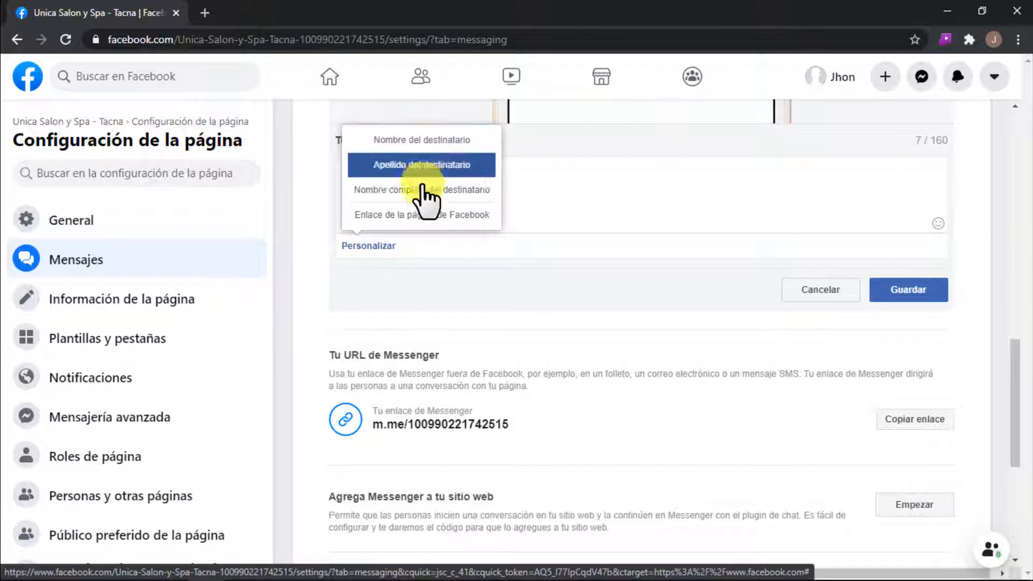
{"action": "left_click", "coordinate": [395, 140]}
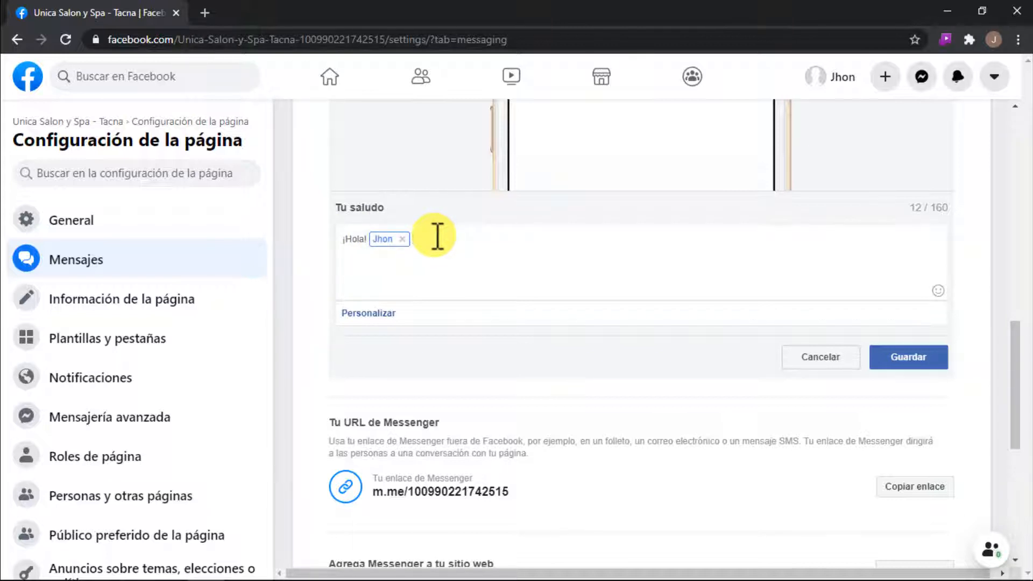
Step: Continue the greeting after the recipient's name with ", las mejores PROMOCIONES estan en el mes de AGOSTO."
{"action": "type", "text": ","}
{"action": "type", "text": "las mejore"}
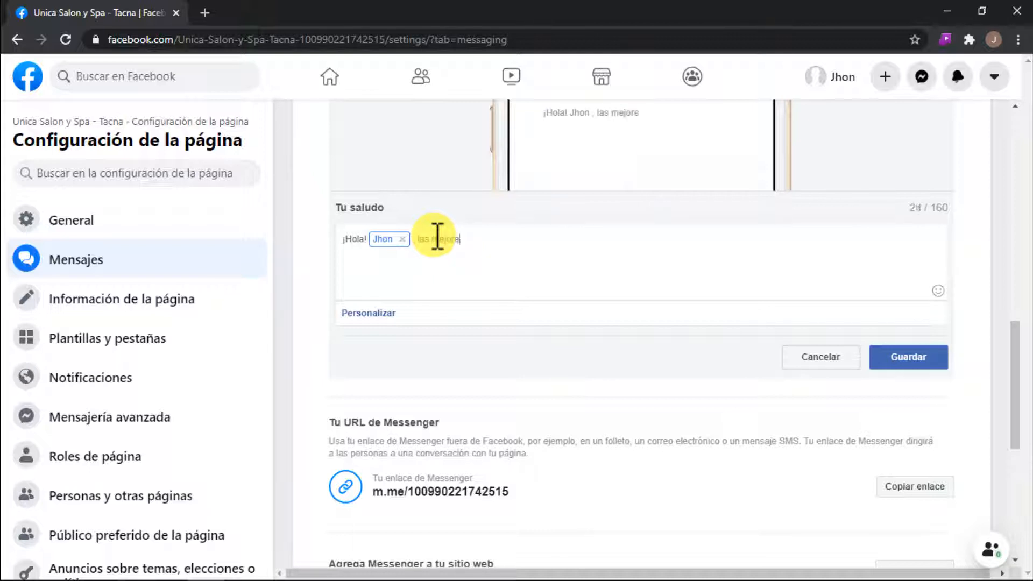
{"action": "type", "text": "s PROMOCIONES e"}
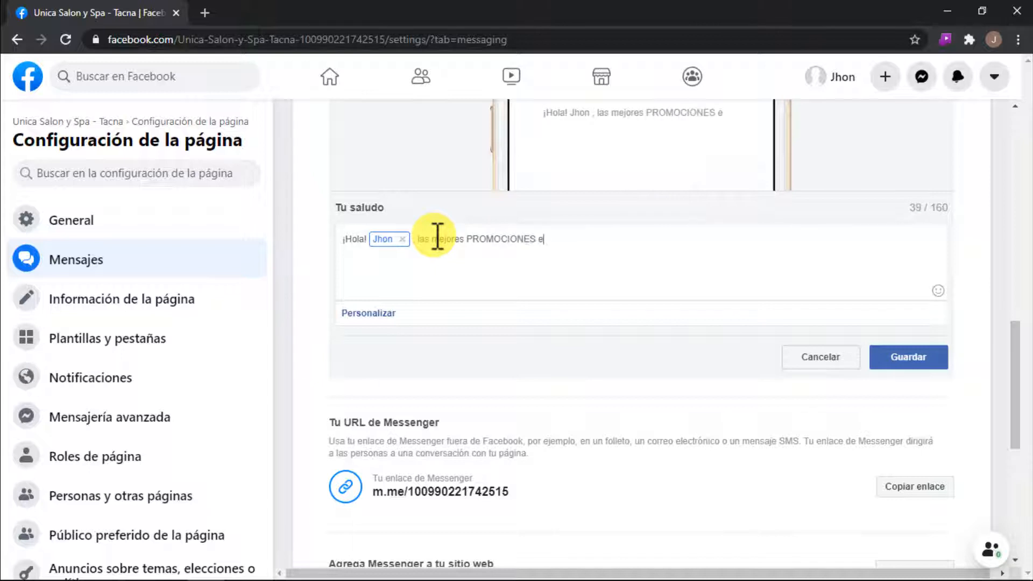
{"action": "type", "text": "stan en el mes de A"}
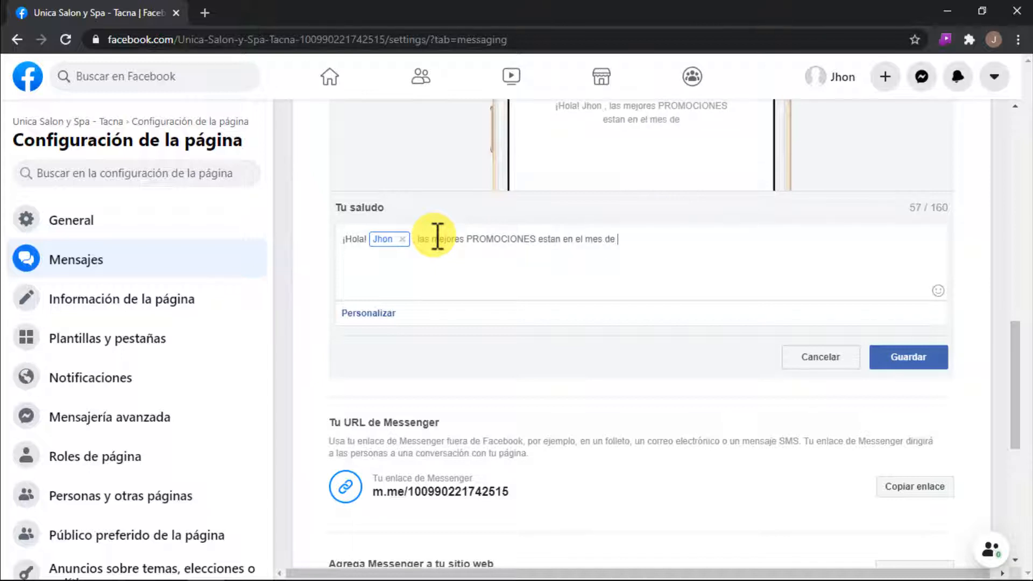
{"action": "type", "text": "GOSTO."}
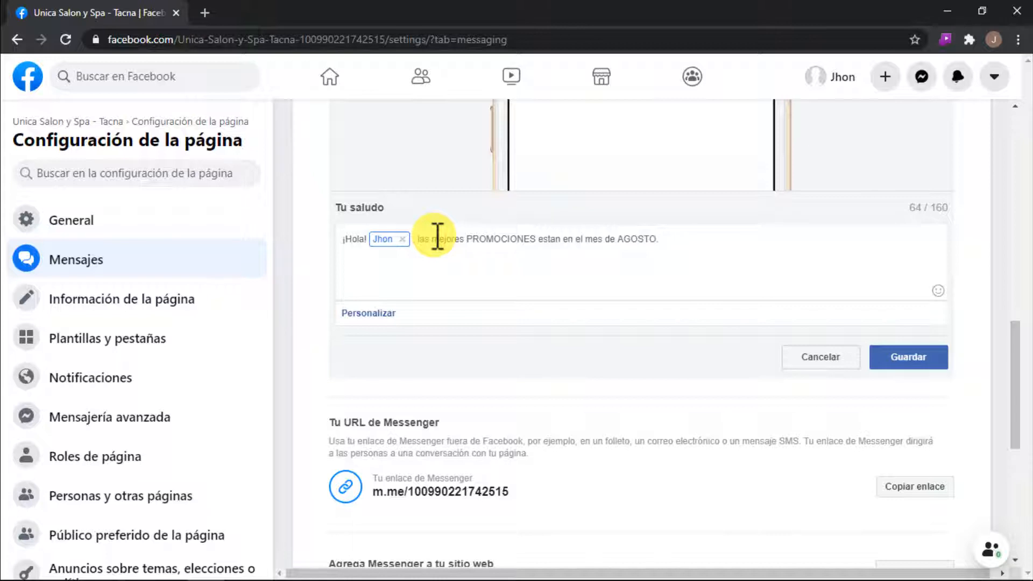
{"action": "triple_click", "coordinate": [661, 240]}
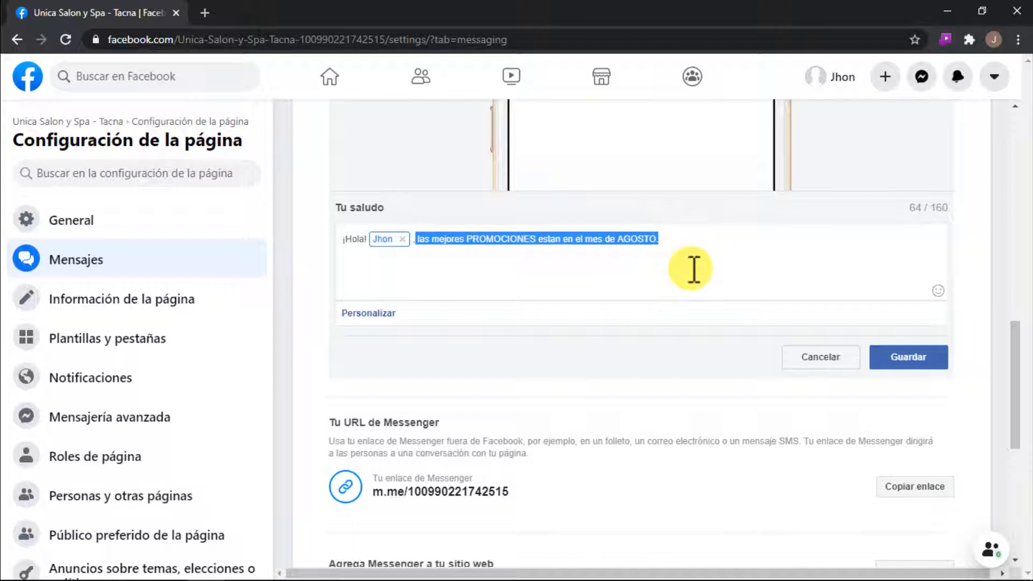
{"action": "left_click", "coordinate": [712, 238]}
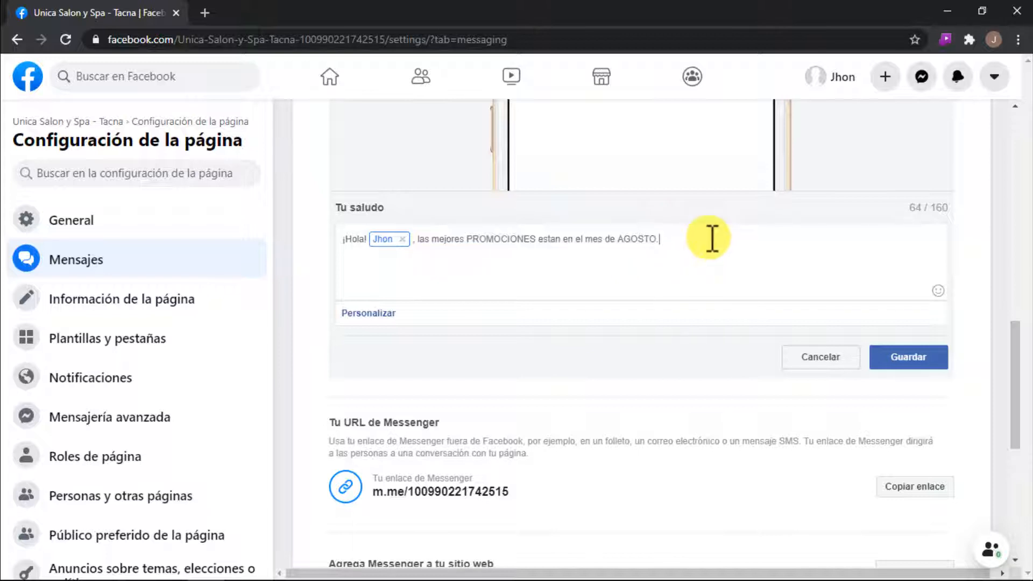
Step: Finish the greeting text with the question "¿En que puedo ayudarle?"
{"action": "type", "text": "¿?"}
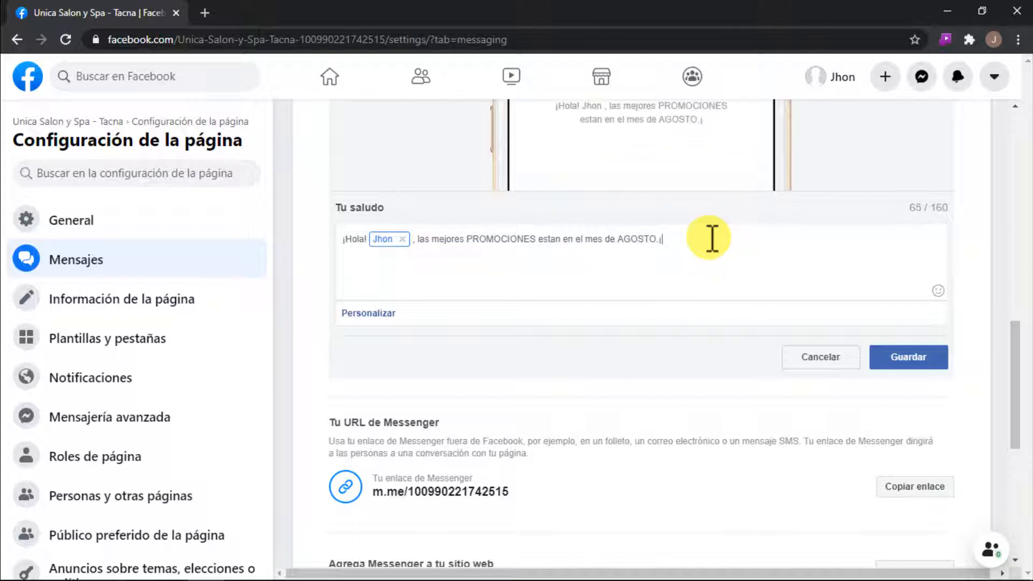
{"action": "key", "text": "Left"}
{"action": "type", "text": "En q"}
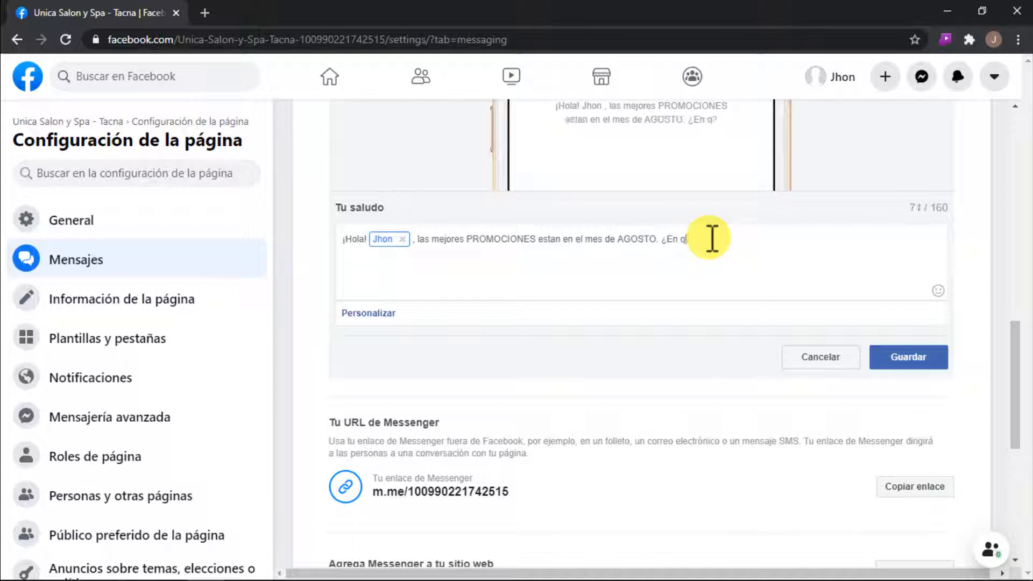
{"action": "type", "text": "ue puedo ayudarle?"}
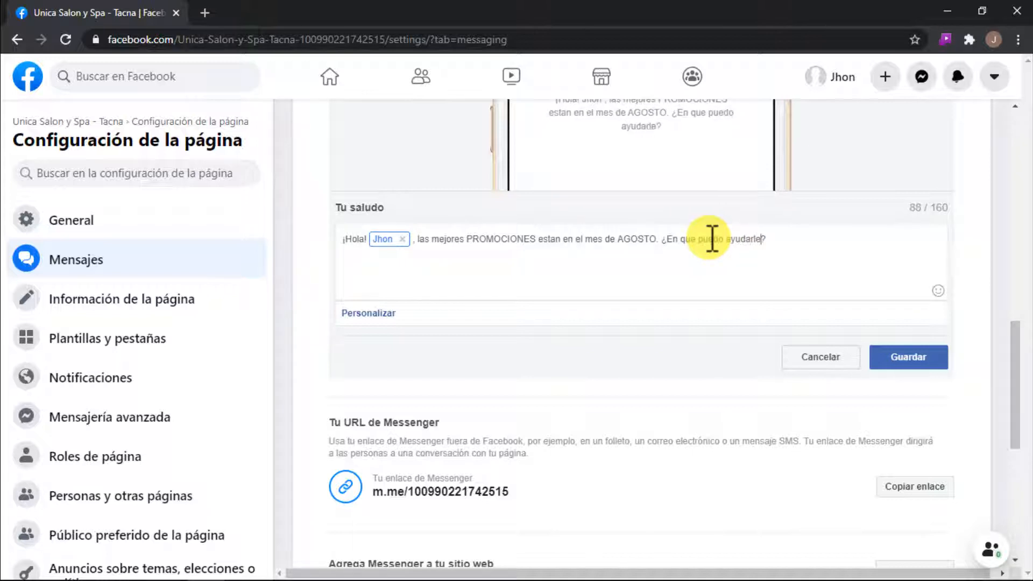
{"action": "left_click_drag", "start_coordinate": [793, 247], "coordinate": [345, 246]}
{"action": "left_click", "coordinate": [788, 246]}
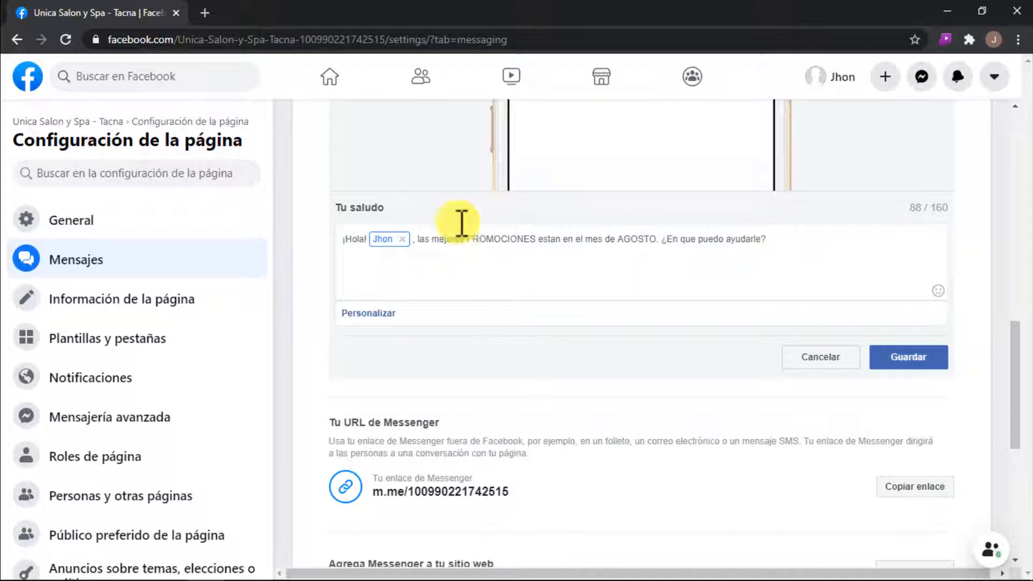
Step: Copy the grinning face with smiling eyes emoji from the Get Emoji website and paste it after the recipient's name in the greeting
{"action": "left_click", "coordinate": [204, 7]}
{"action": "left_click", "coordinate": [966, 83]}
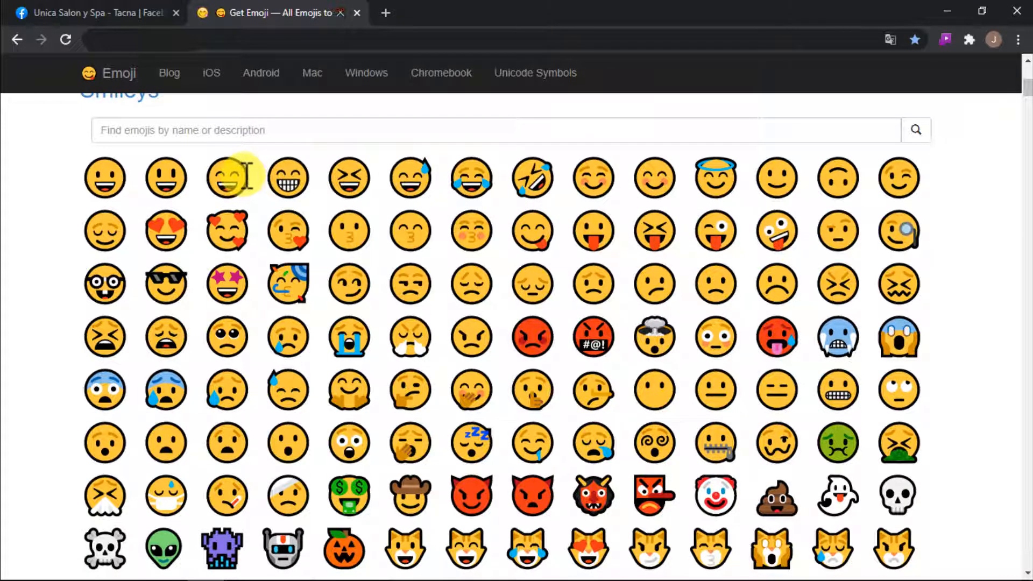
{"action": "left_click", "coordinate": [225, 176]}
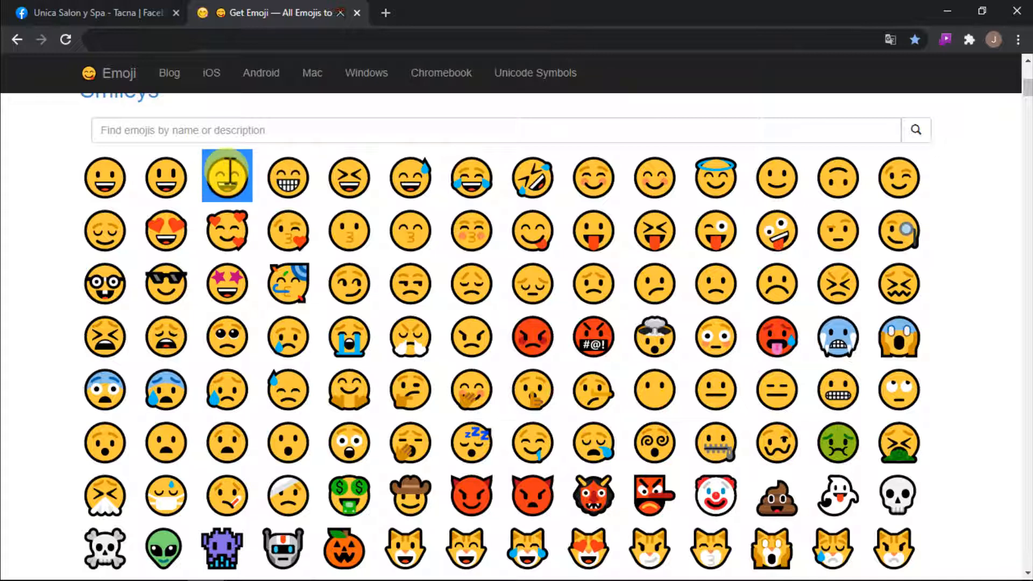
{"action": "right_click", "coordinate": [226, 171]}
{"action": "left_click", "coordinate": [258, 182]}
{"action": "left_click", "coordinate": [141, 13]}
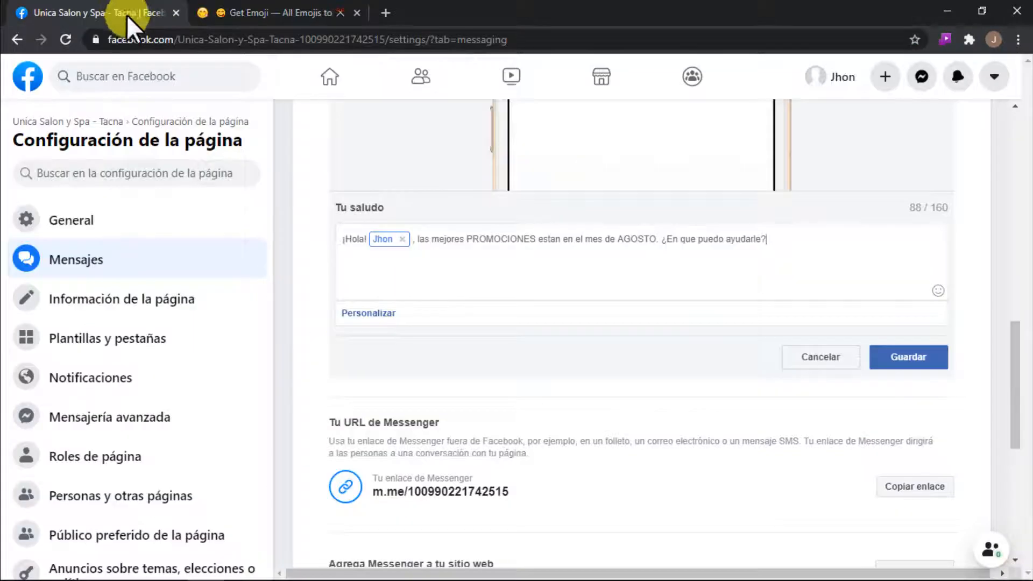
{"action": "right_click", "coordinate": [413, 241]}
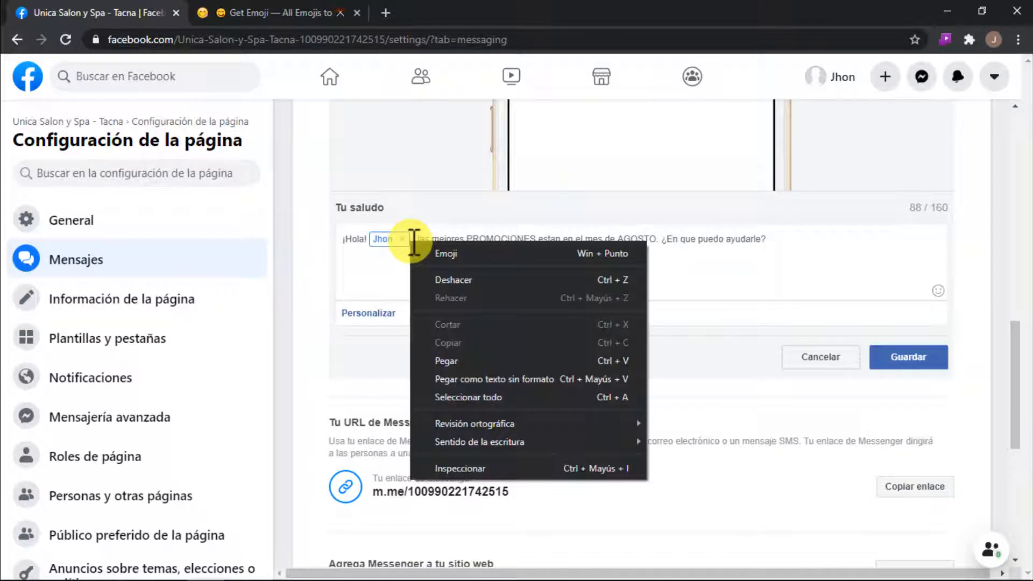
{"action": "left_click", "coordinate": [461, 362]}
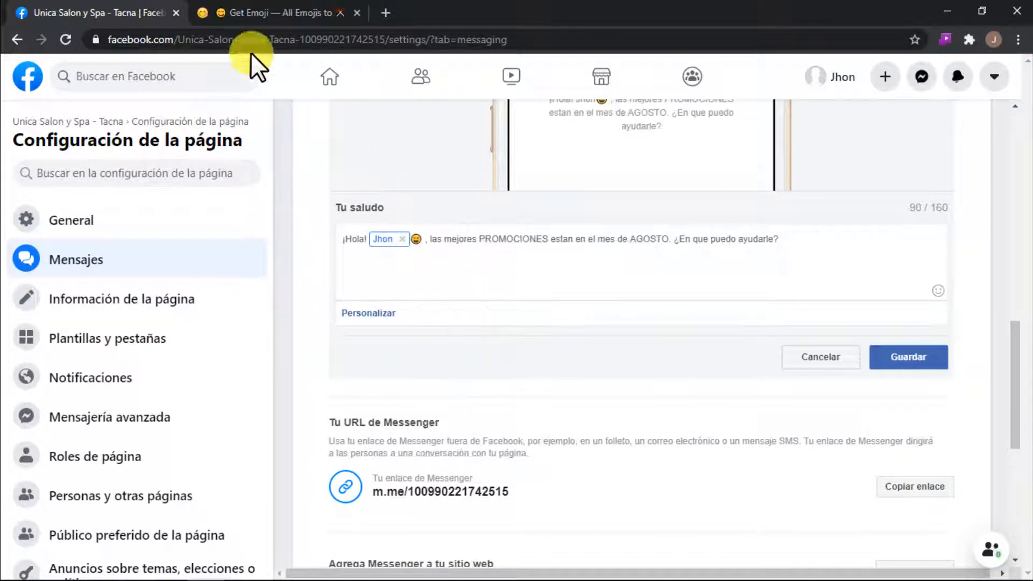
Step: Copy the party popper emoji from the Get Emoji website and close that page
{"action": "left_click", "coordinate": [248, 12]}
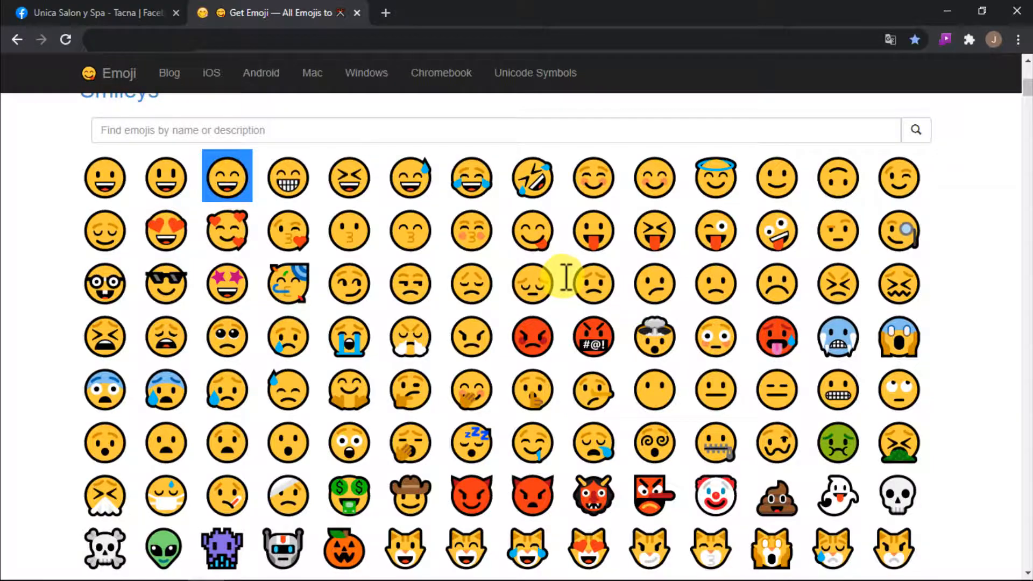
{"action": "left_click_drag", "start_coordinate": [1027, 86], "coordinate": [1027, 437]}
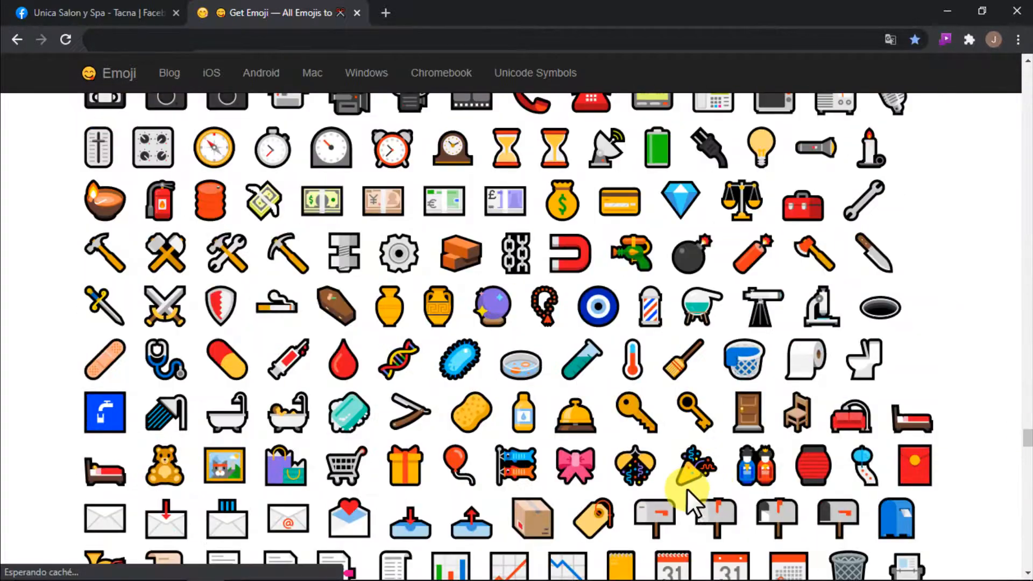
{"action": "double_click", "coordinate": [691, 463]}
{"action": "key", "text": "ctrl+c"}
{"action": "right_click", "coordinate": [697, 459]}
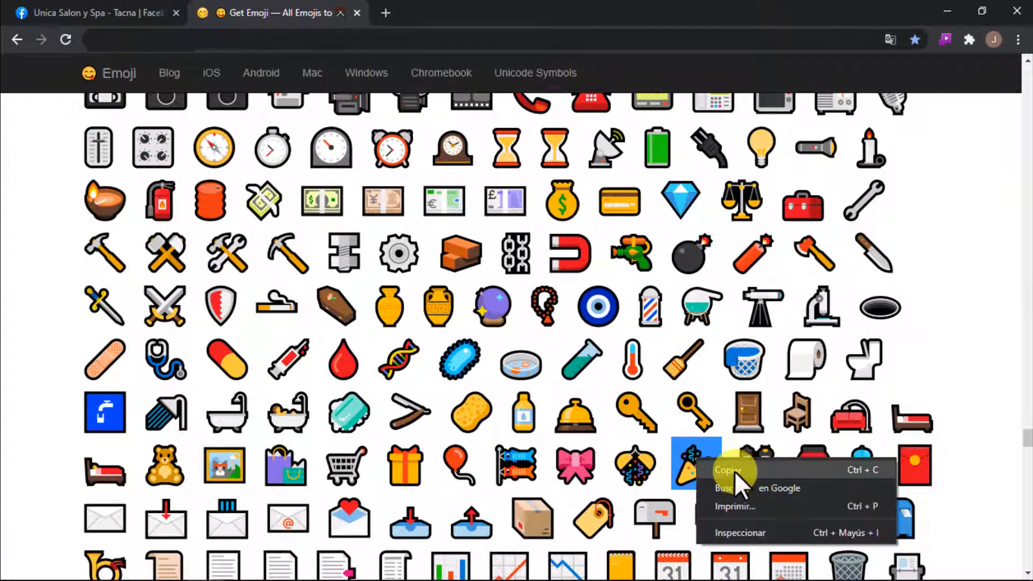
{"action": "left_click", "coordinate": [735, 472]}
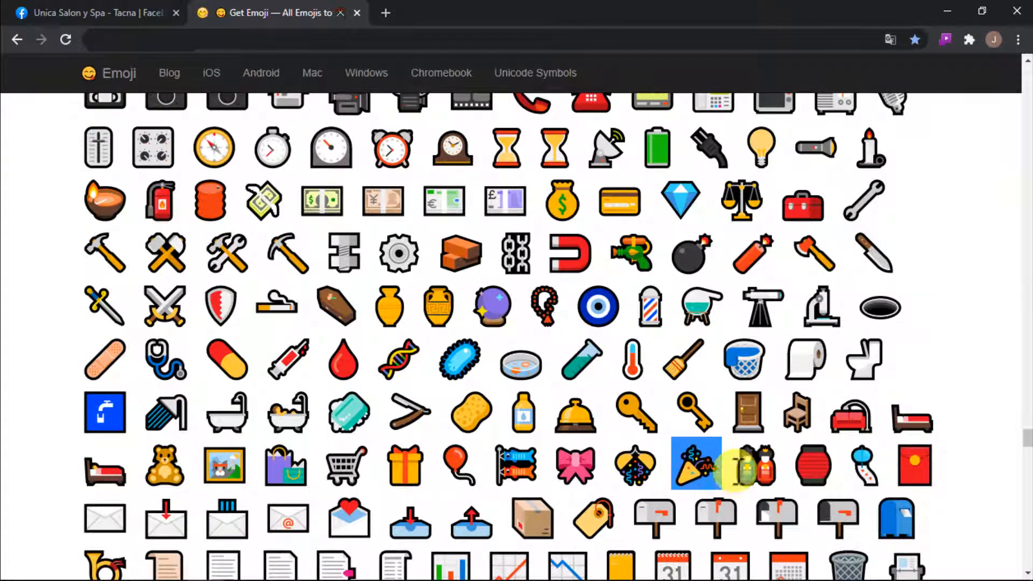
{"action": "left_click", "coordinate": [357, 13]}
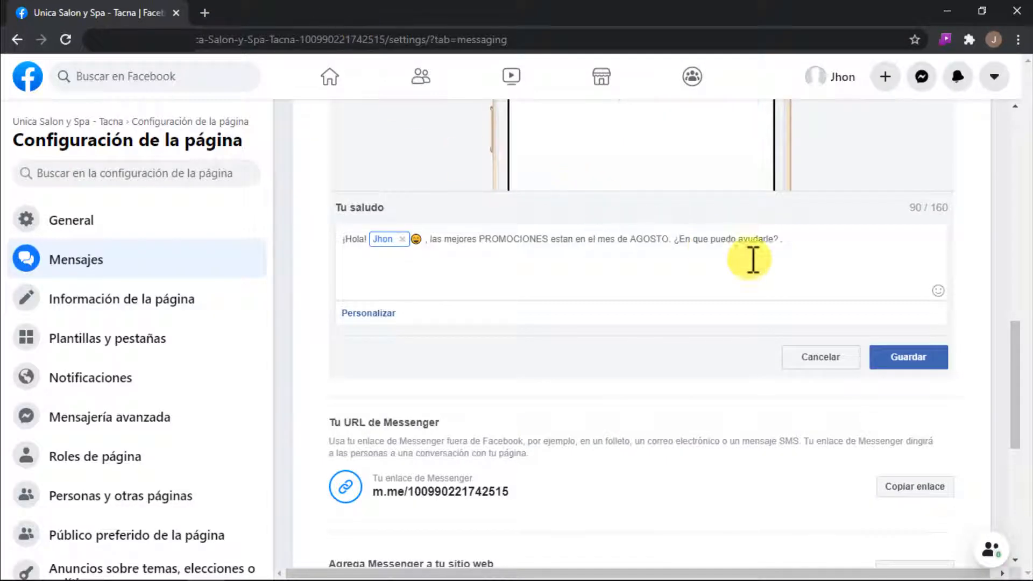
Step: Paste the party popper emoji right after "AGOSTO" in the Messenger greeting and save the greeting
{"action": "left_click", "coordinate": [672, 239]}
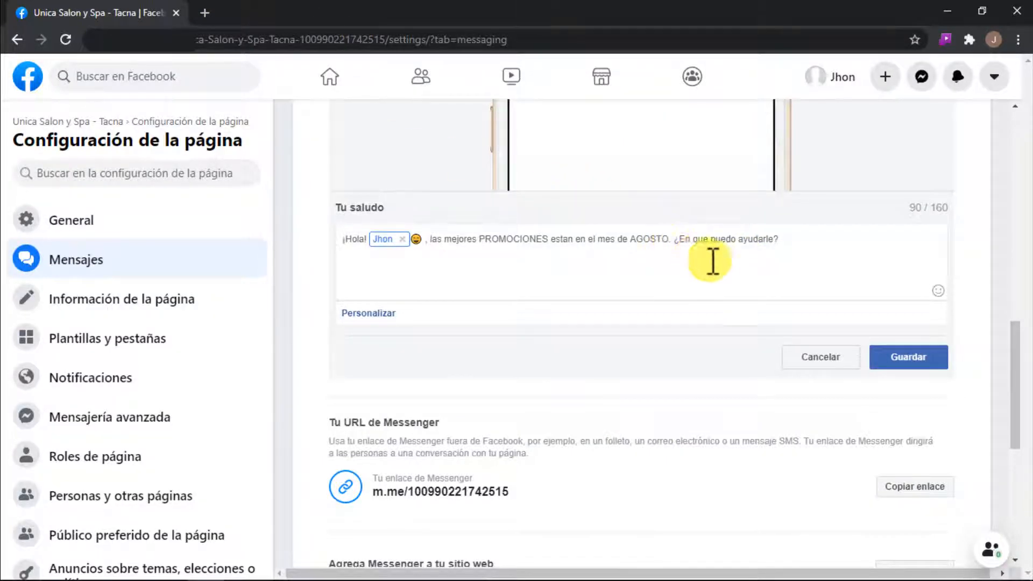
{"action": "key", "text": "ctrl+v"}
{"action": "scroll", "coordinate": [805, 263], "scroll_direction": "up", "scroll_amount": 1}
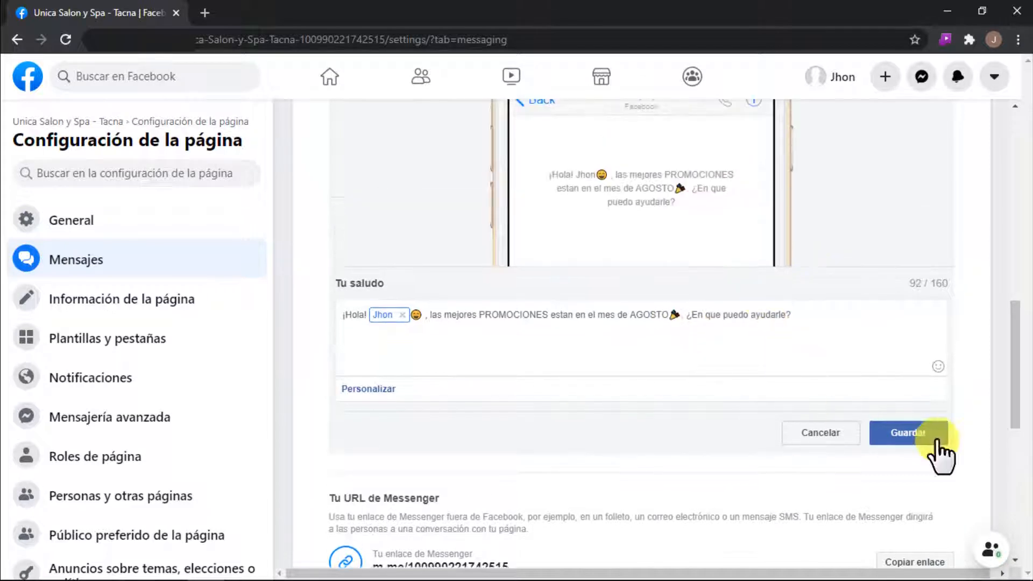
{"action": "left_click", "coordinate": [899, 438]}
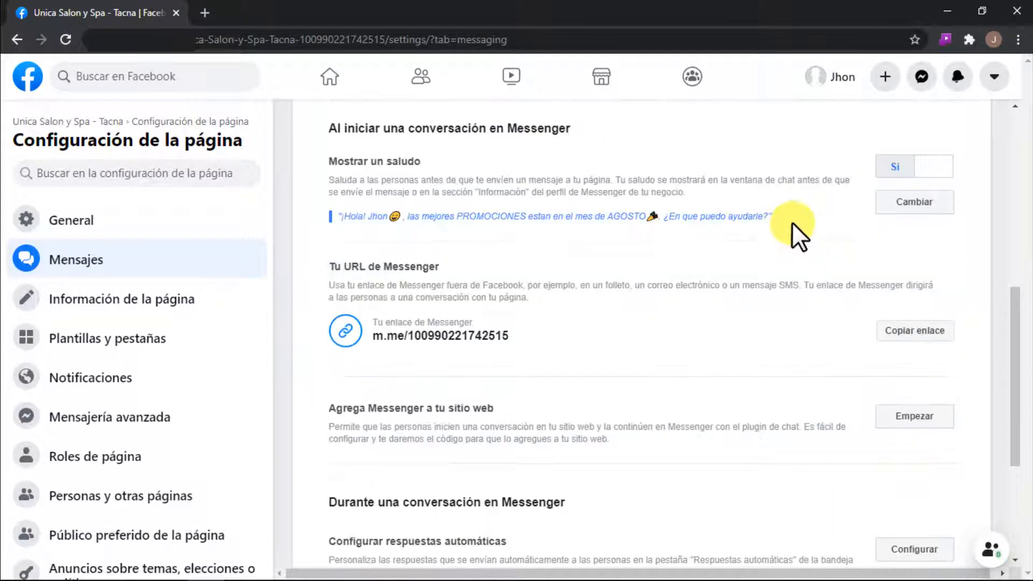
{"action": "left_click_drag", "start_coordinate": [772, 216], "coordinate": [341, 217]}
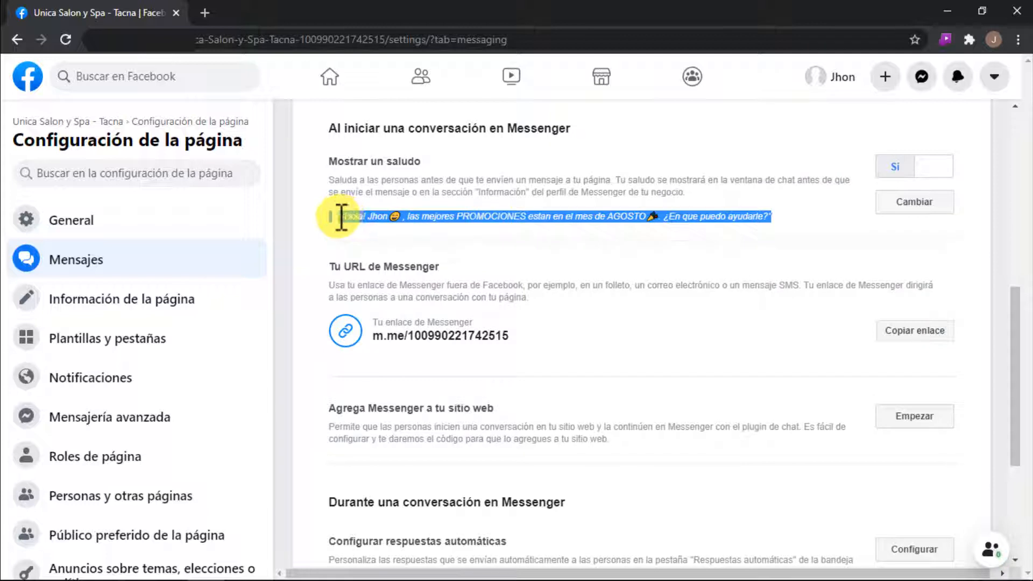
{"action": "left_click", "coordinate": [558, 247]}
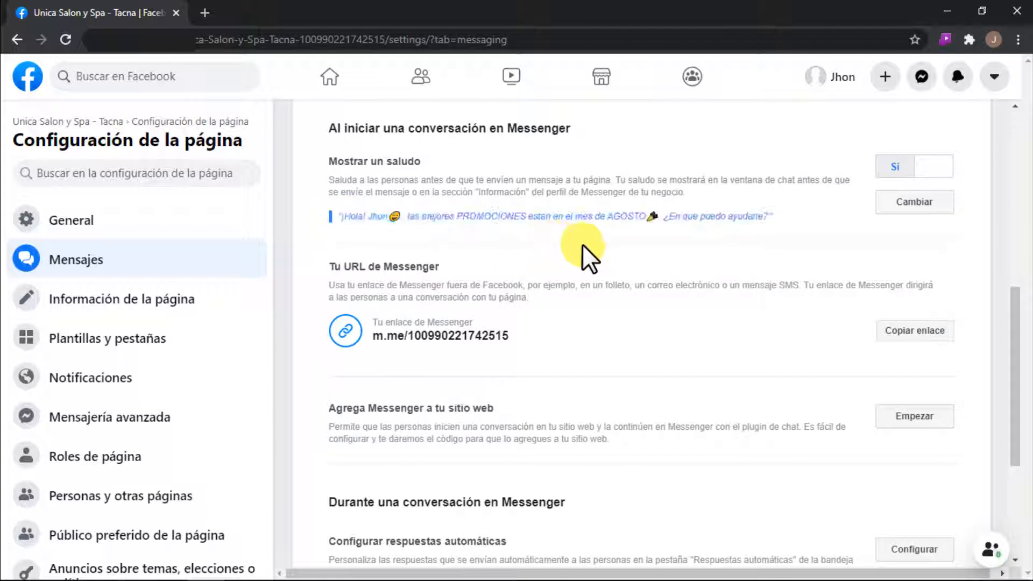
{"action": "scroll", "coordinate": [788, 246], "scroll_direction": "down", "scroll_amount": 1}
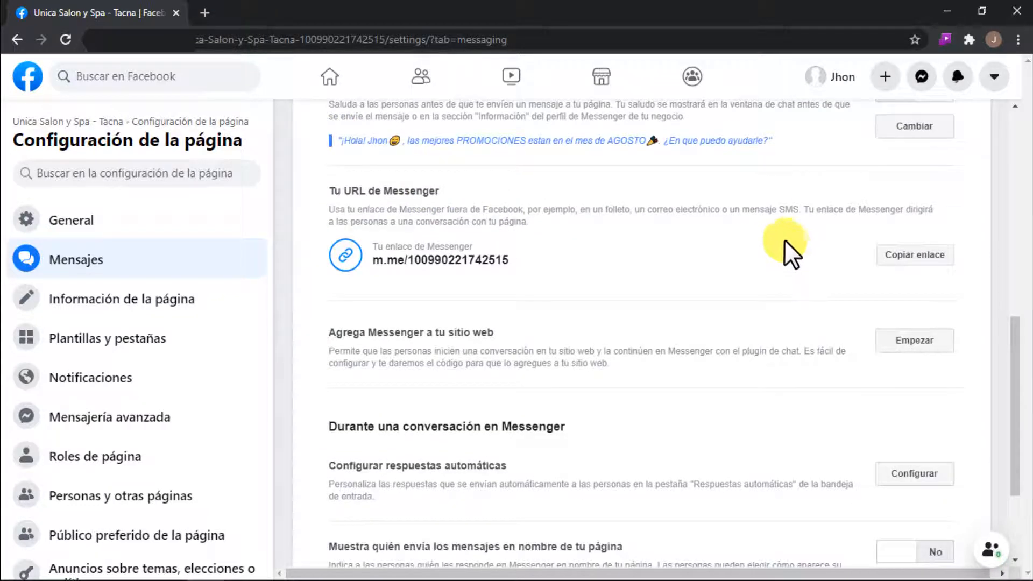
{"action": "scroll", "coordinate": [783, 239], "scroll_direction": "down", "scroll_amount": 3}
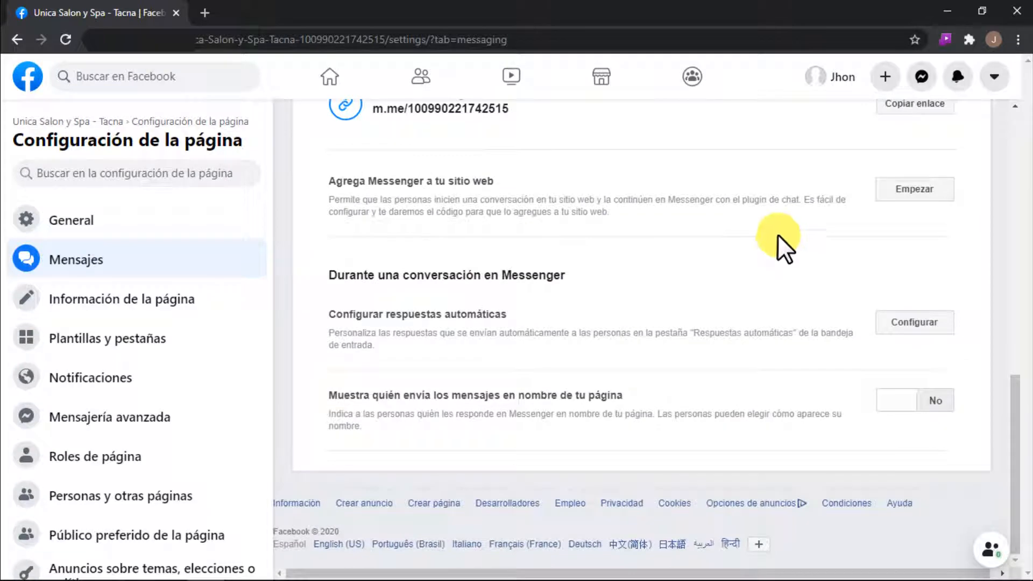
{"action": "scroll", "coordinate": [678, 206], "scroll_direction": "up", "scroll_amount": 2}
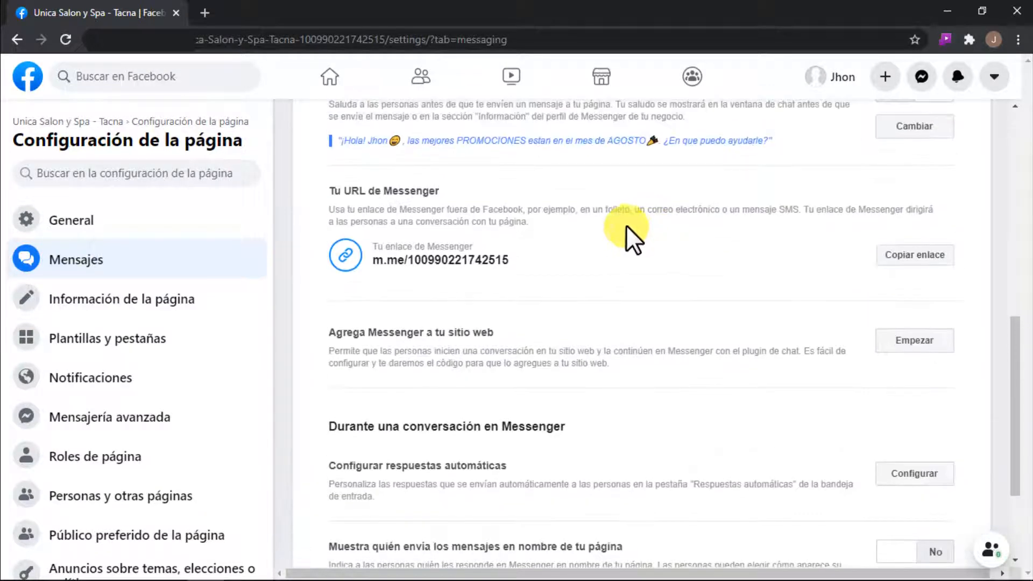
Step: Open the "Información de la página" section of the page settings for editing
{"action": "left_click", "coordinate": [129, 317]}
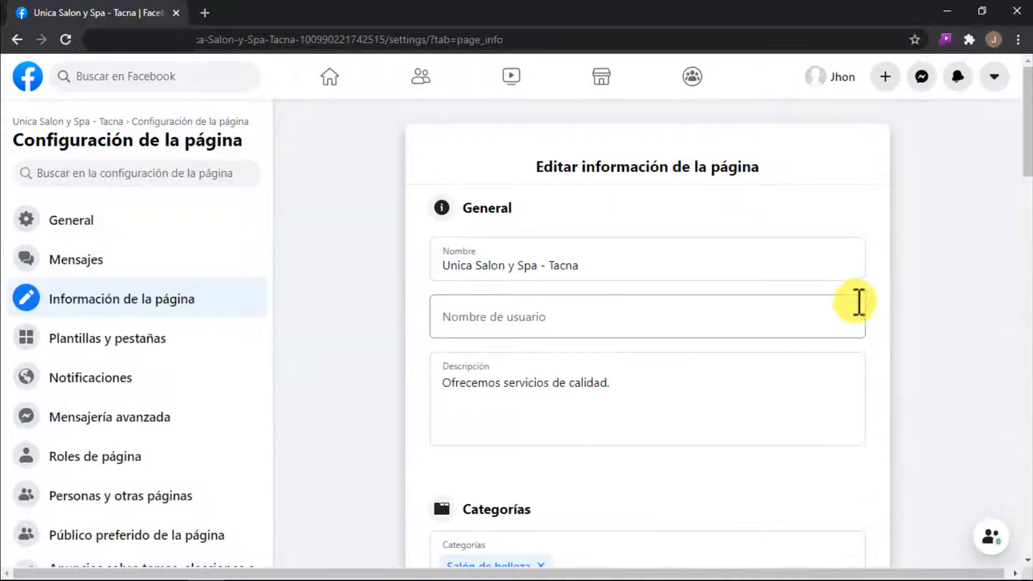
{"action": "left_click_drag", "start_coordinate": [1027, 116], "coordinate": [1008, 127]}
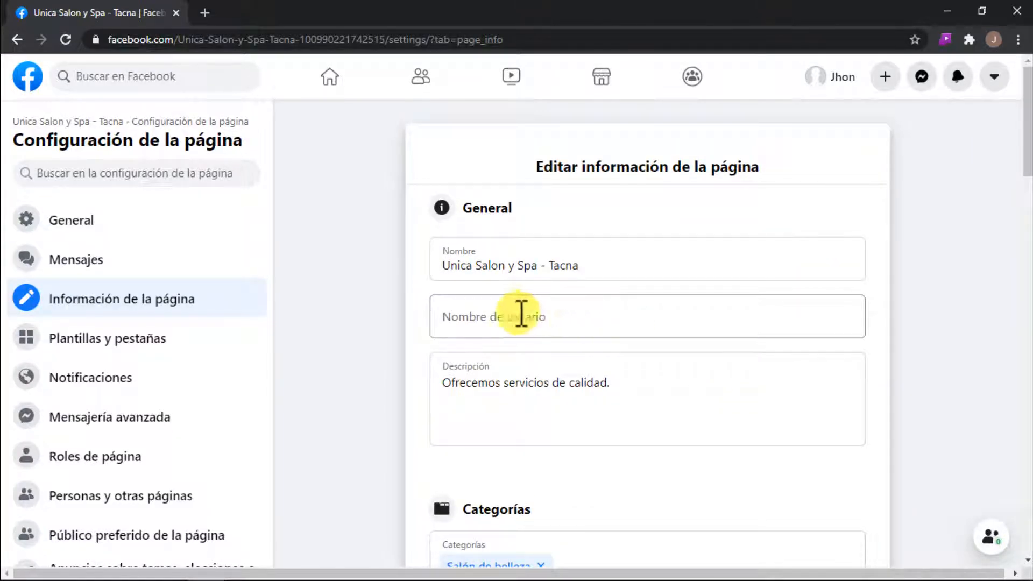
Step: Try out UnicaSalonySpaTacna as the page's username and clear the field again
{"action": "left_click", "coordinate": [467, 317]}
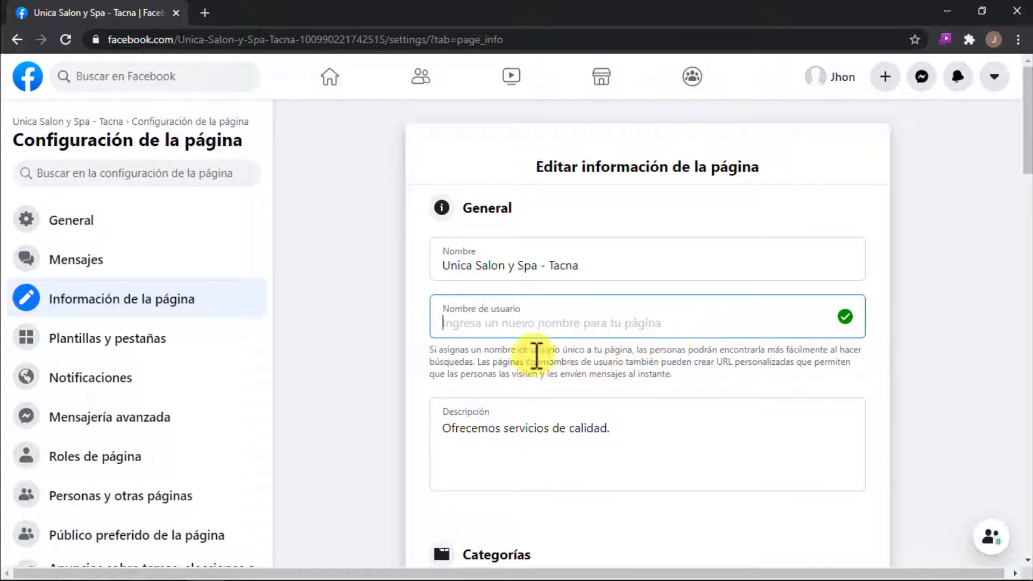
{"action": "type", "text": "UnicaSalonySpaTacna"}
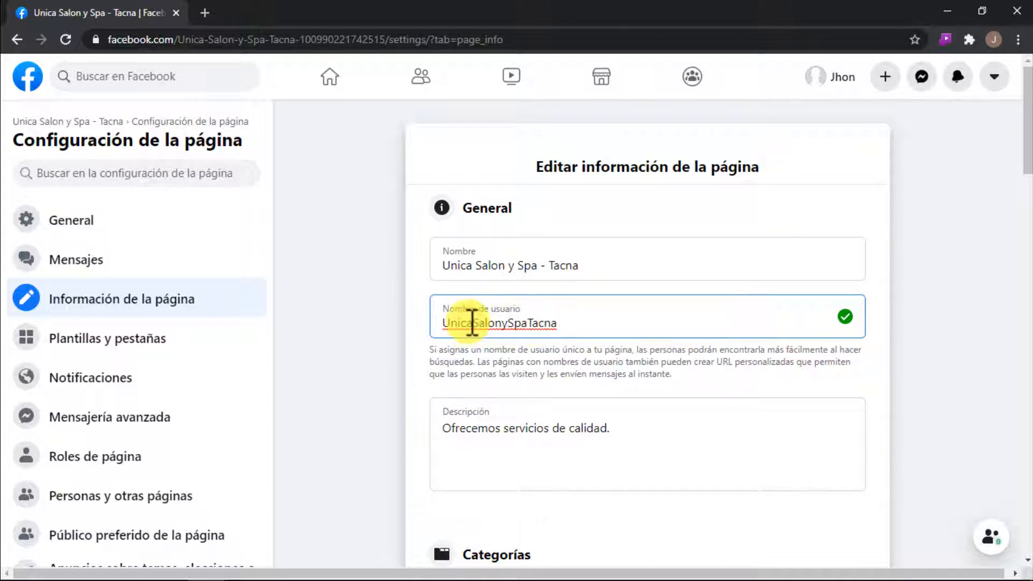
{"action": "double_click", "coordinate": [560, 323]}
{"action": "key", "text": "BackSpace"}
{"action": "scroll", "coordinate": [638, 330], "scroll_direction": "down", "scroll_amount": 3}
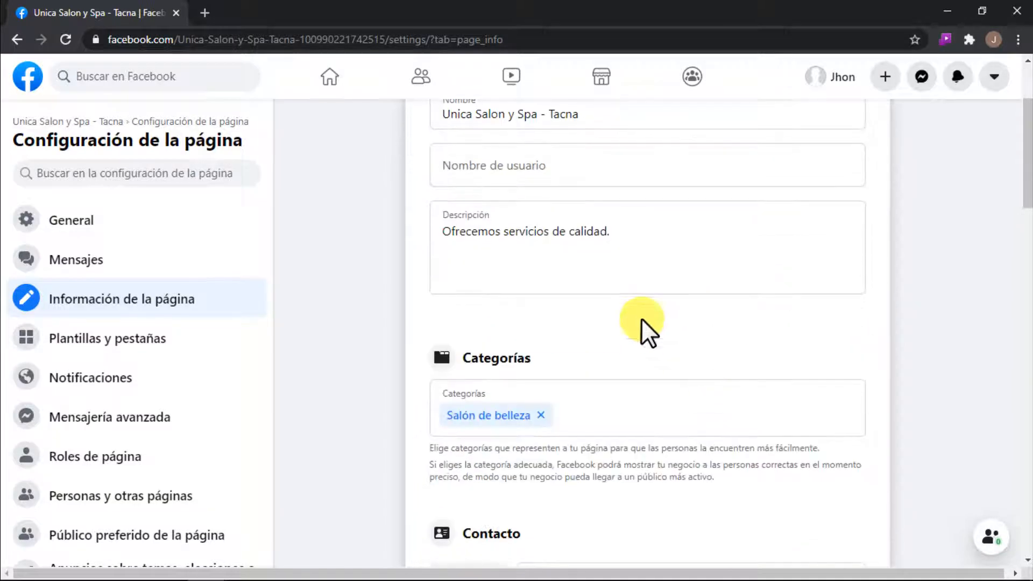
{"action": "left_click", "coordinate": [568, 236]}
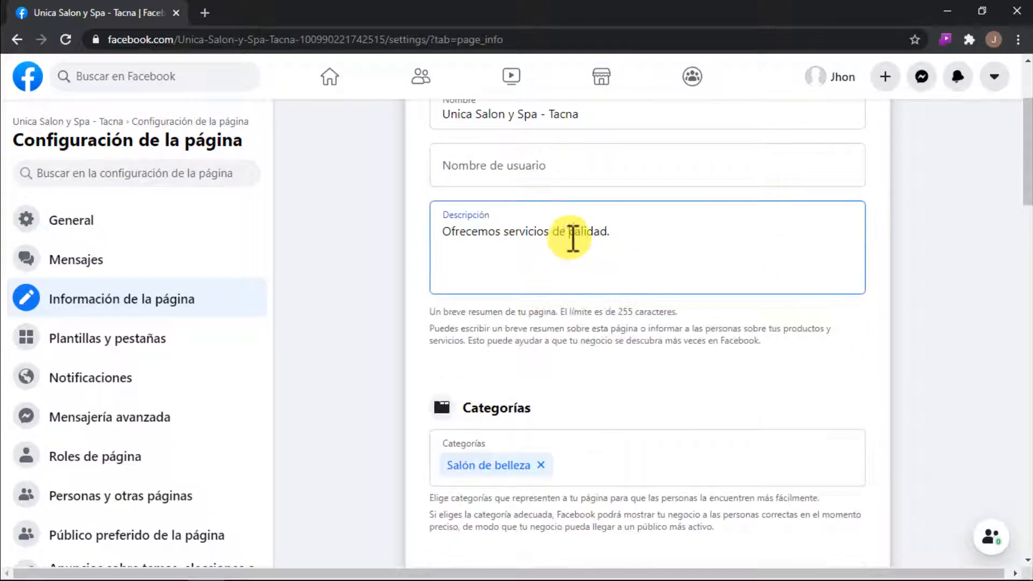
{"action": "left_click", "coordinate": [630, 235]}
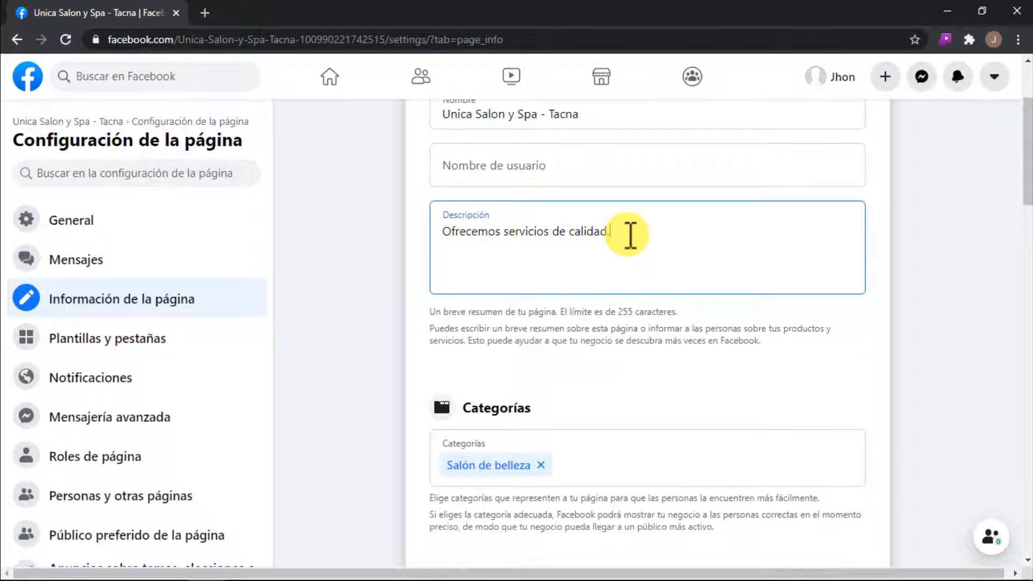
{"action": "key", "text": "BackSpace"}
{"action": "type", "text": "."}
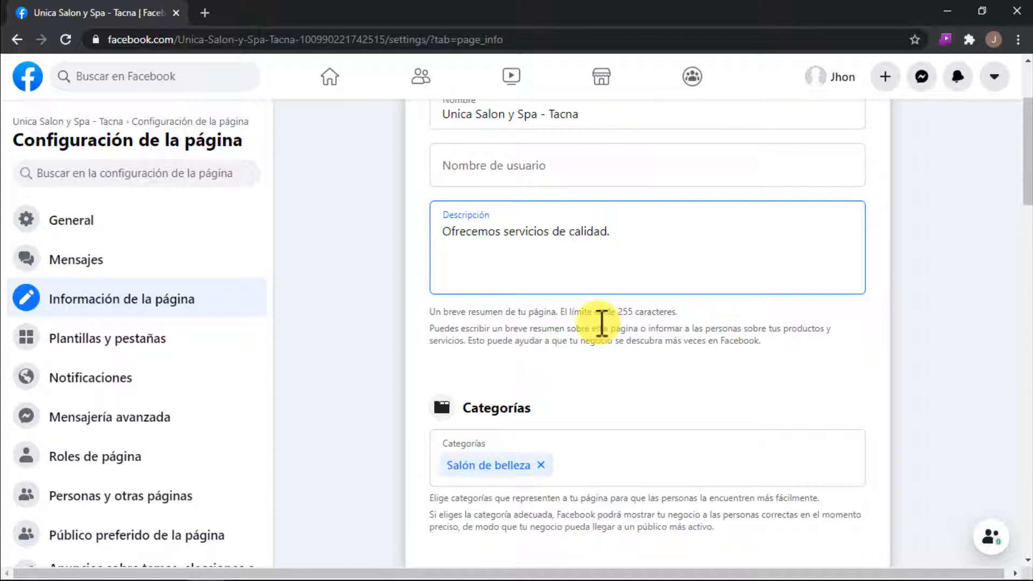
Step: Find categories starting with "res" and add "Restaurante" to the page's categories
{"action": "scroll", "coordinate": [555, 330], "scroll_direction": "down", "scroll_amount": 1}
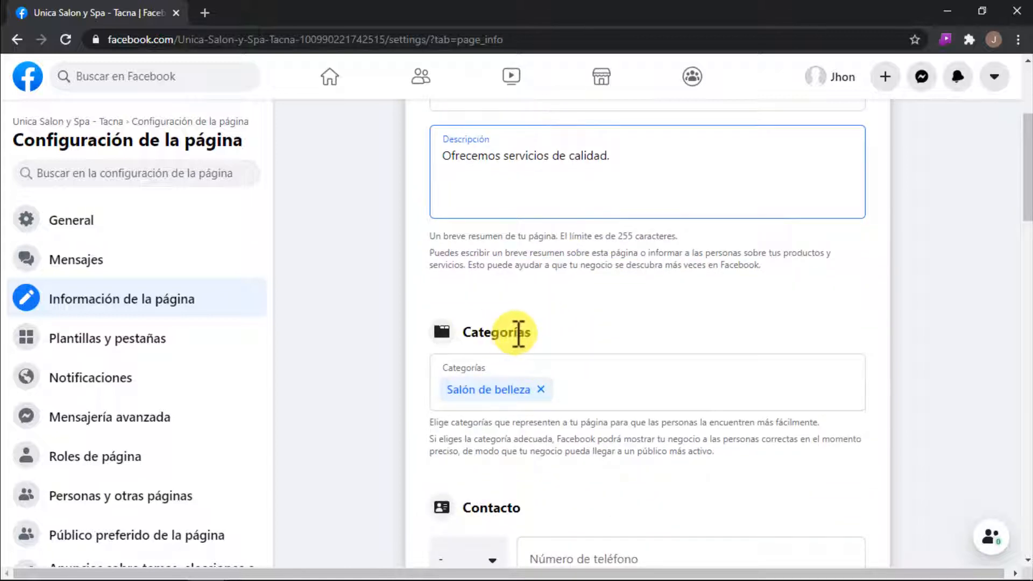
{"action": "scroll", "coordinate": [538, 344], "scroll_direction": "down", "scroll_amount": 1}
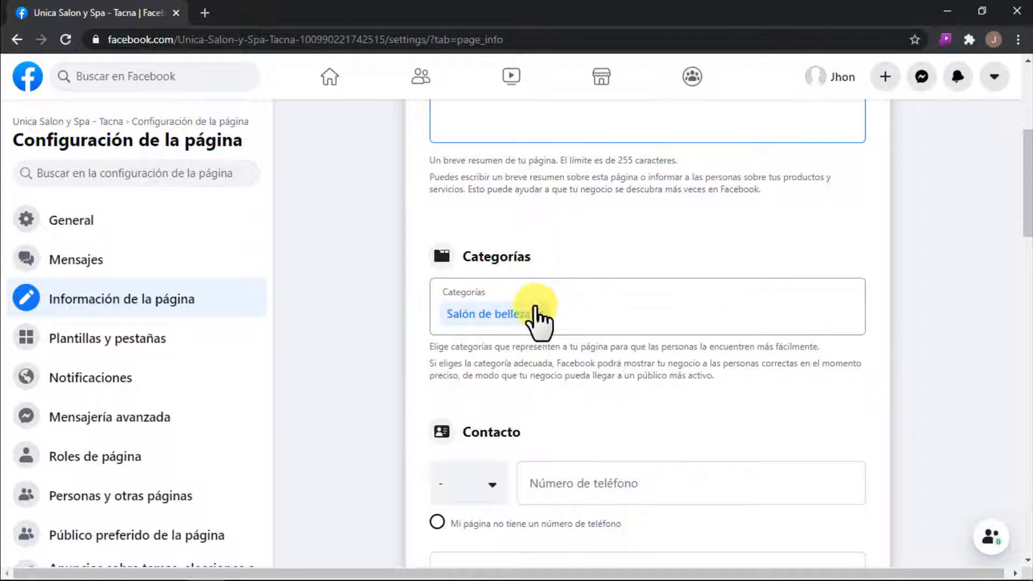
{"action": "left_click", "coordinate": [582, 316]}
{"action": "scroll", "coordinate": [682, 307], "scroll_direction": "down", "scroll_amount": 1}
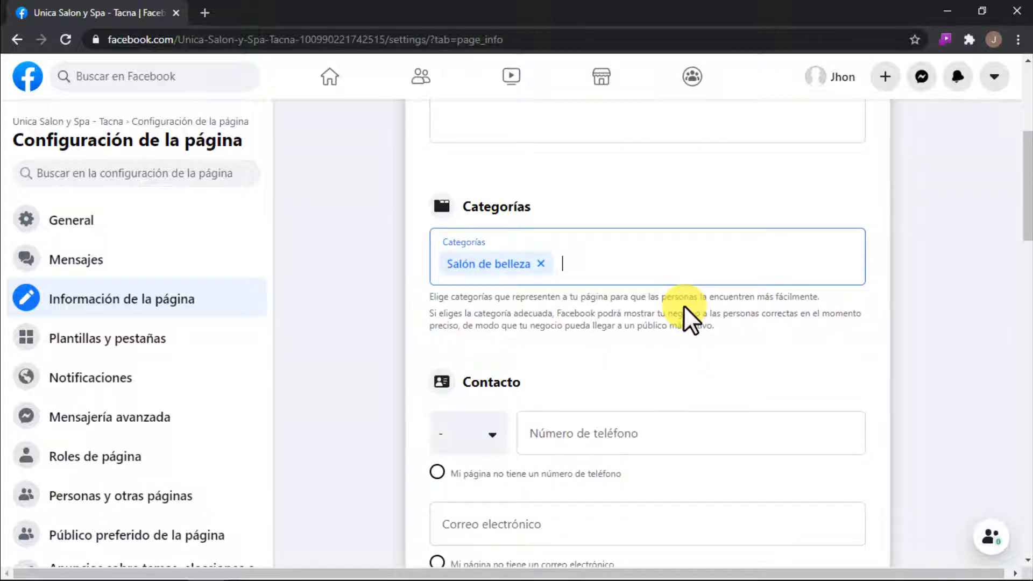
{"action": "type", "text": "res"}
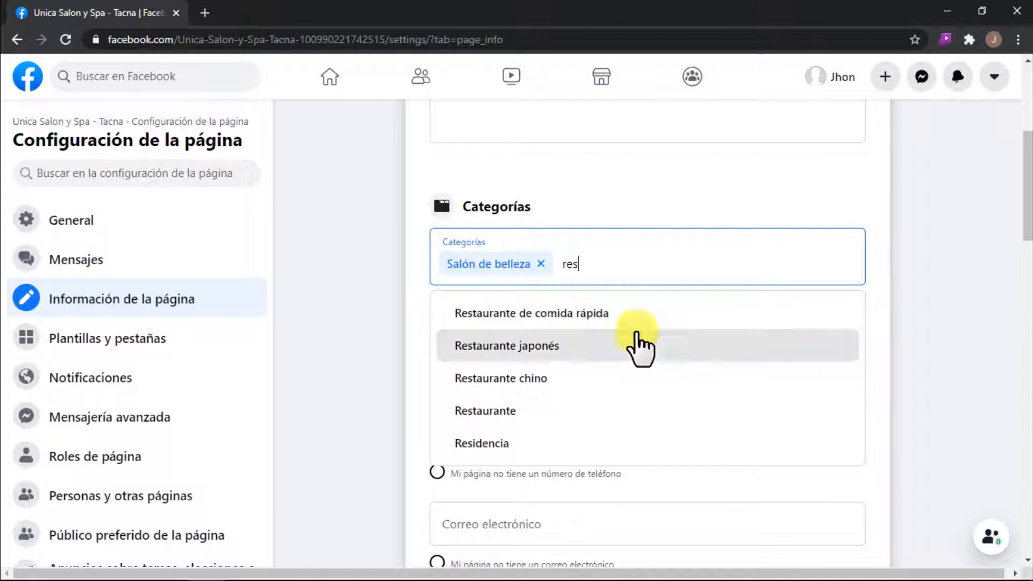
{"action": "scroll", "coordinate": [640, 347], "scroll_direction": "down", "scroll_amount": 1}
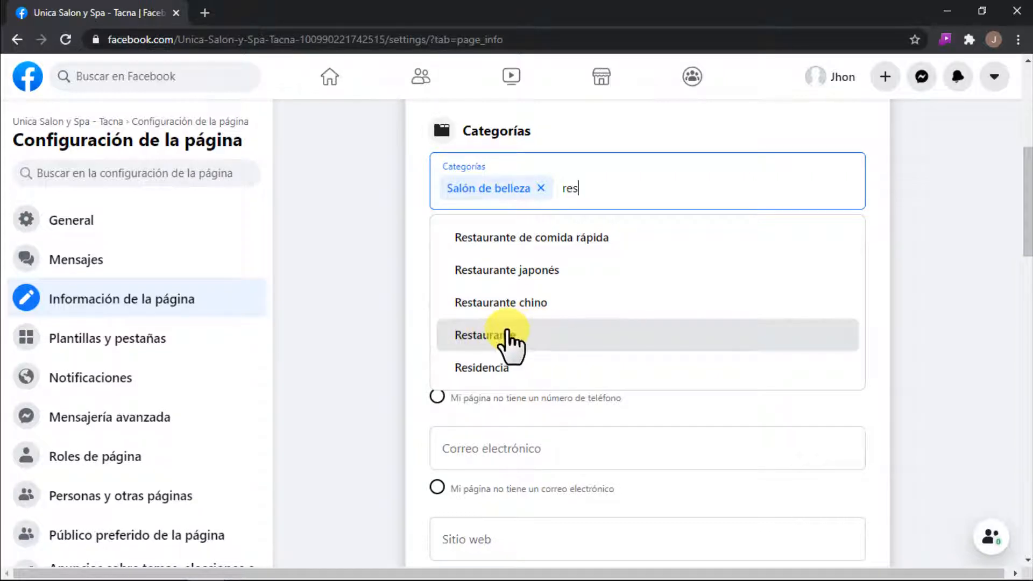
{"action": "left_click", "coordinate": [508, 345]}
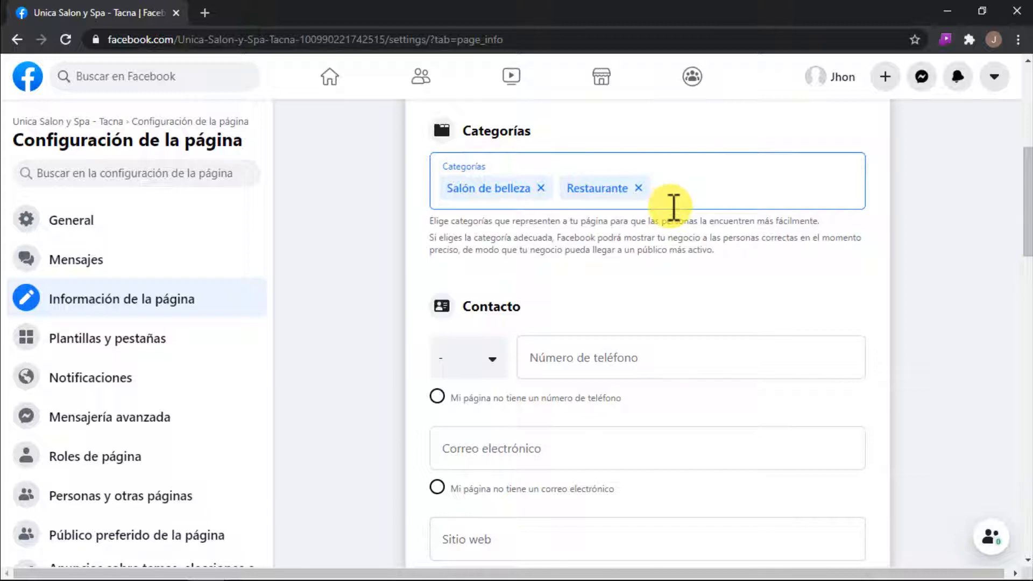
Step: Try to add a "peruano" category to the page
{"action": "scroll", "coordinate": [669, 207], "scroll_direction": "up", "scroll_amount": 1}
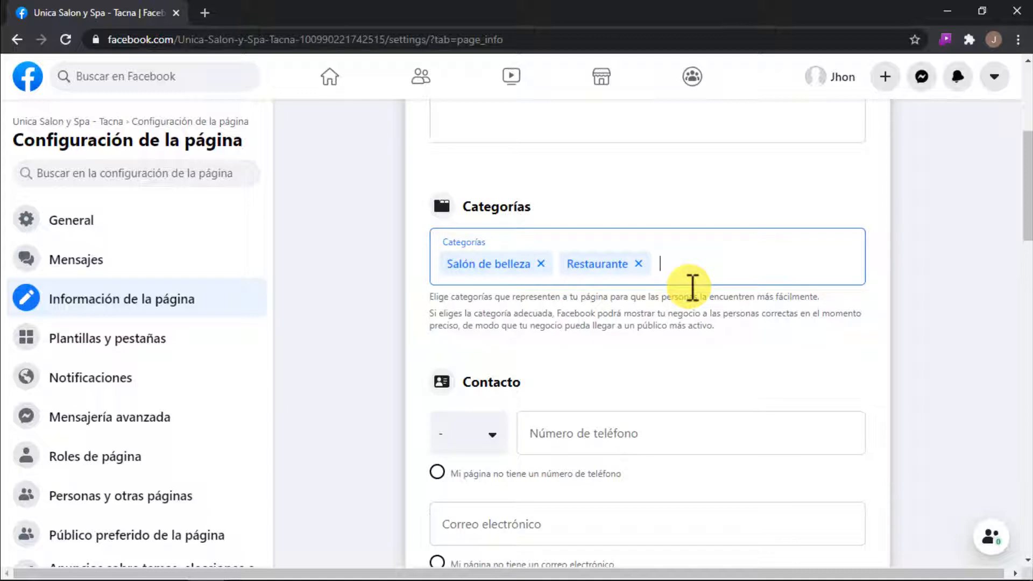
{"action": "type", "text": "peruano"}
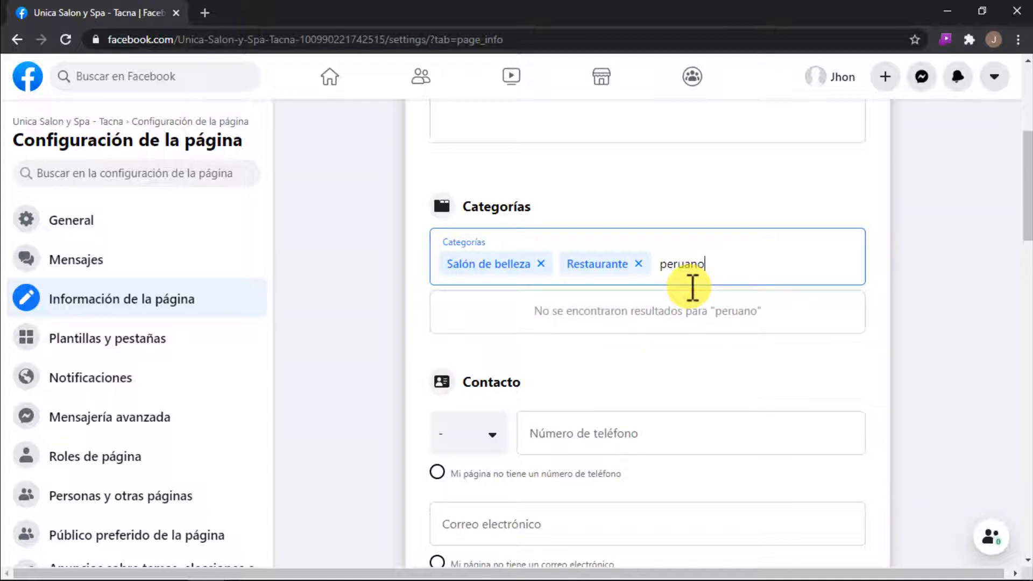
{"action": "left_click", "coordinate": [692, 288]}
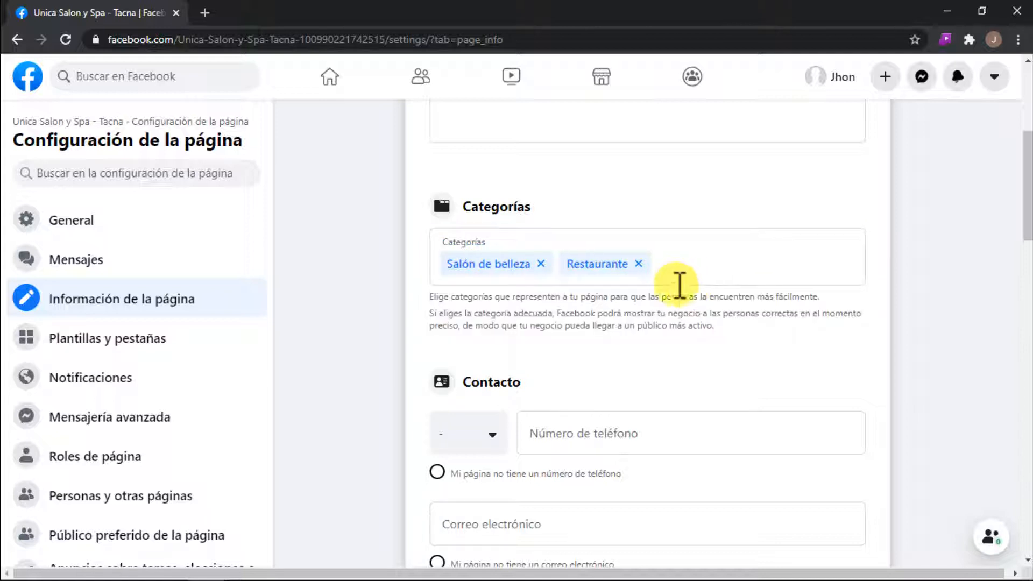
Step: Add "Restaurante peruano" to the page's categories and remove the "Restaurante" category
{"action": "left_click", "coordinate": [686, 275]}
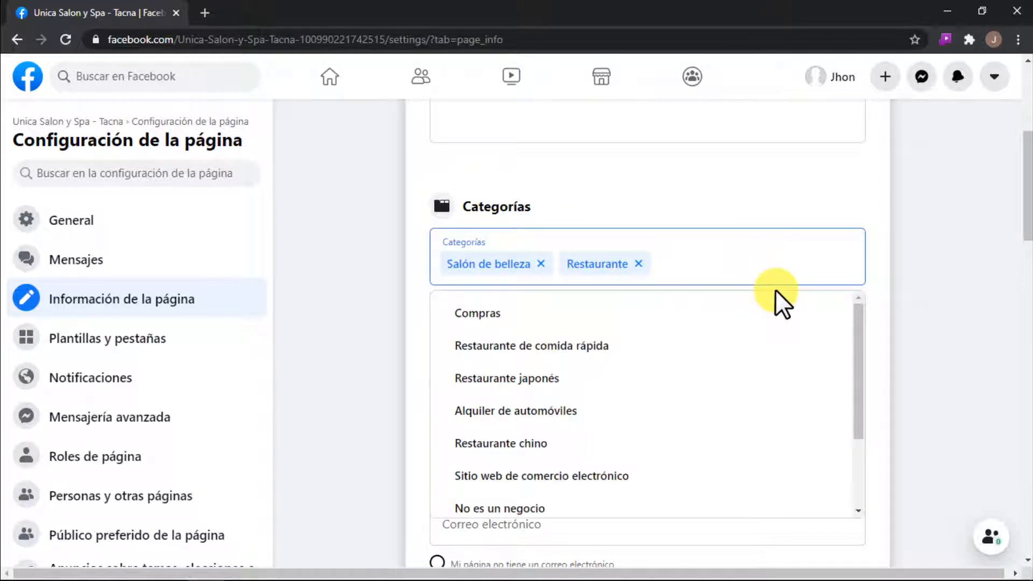
{"action": "type", "text": "restaurante"}
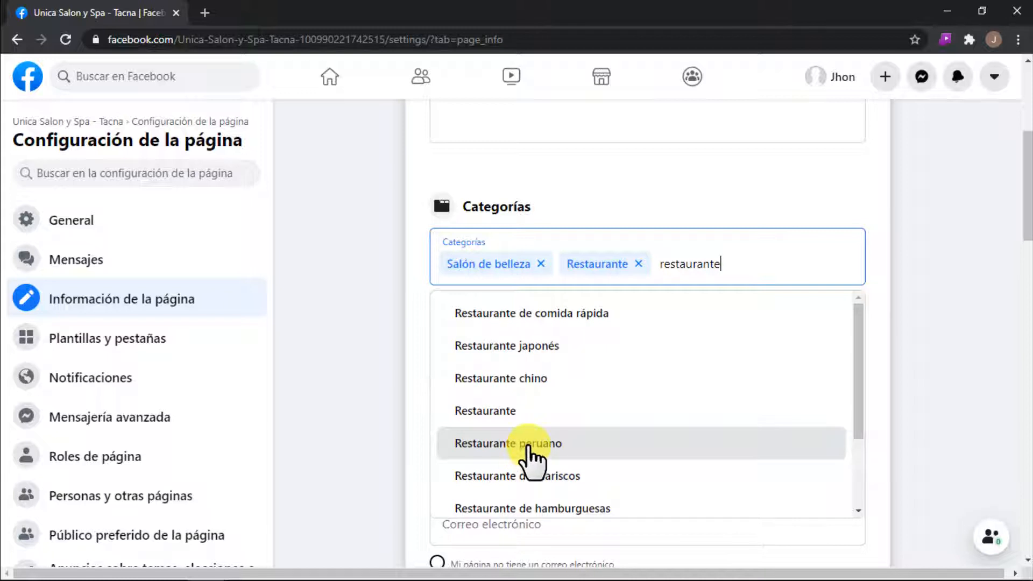
{"action": "left_click", "coordinate": [530, 446]}
{"action": "left_click", "coordinate": [638, 263]}
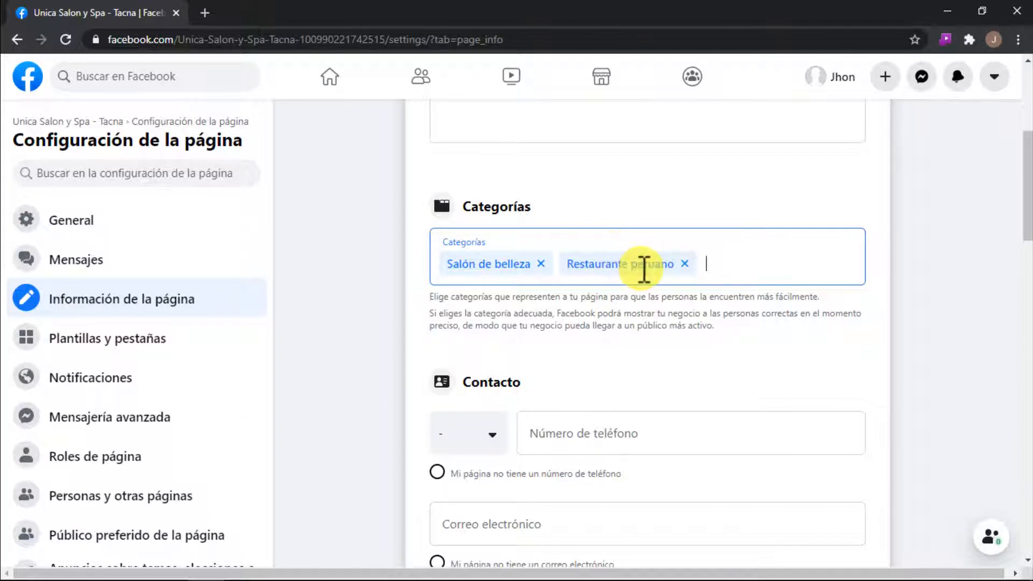
{"action": "scroll", "coordinate": [644, 267], "scroll_direction": "up", "scroll_amount": 1}
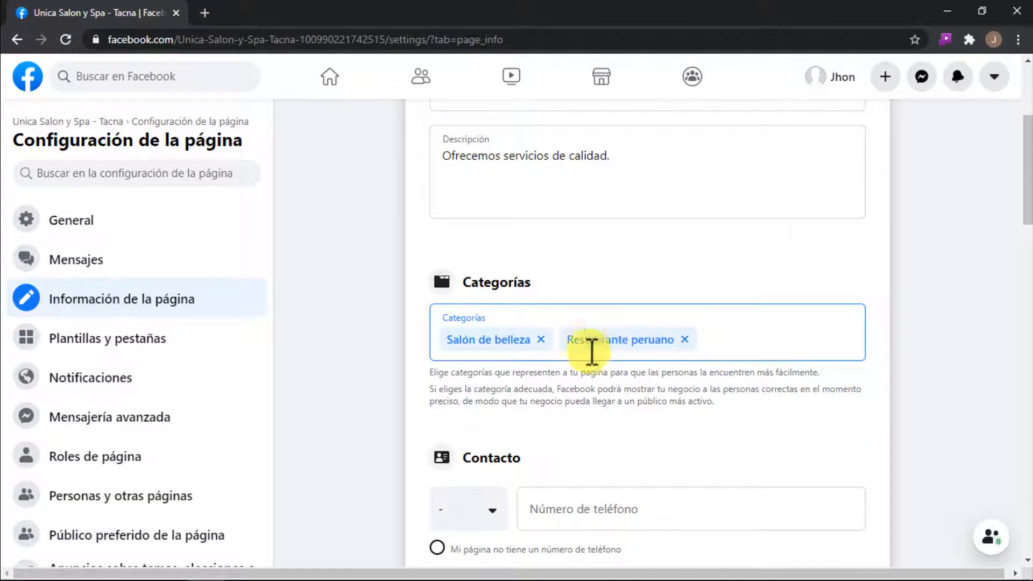
{"action": "left_click_drag", "start_coordinate": [585, 340], "coordinate": [668, 339]}
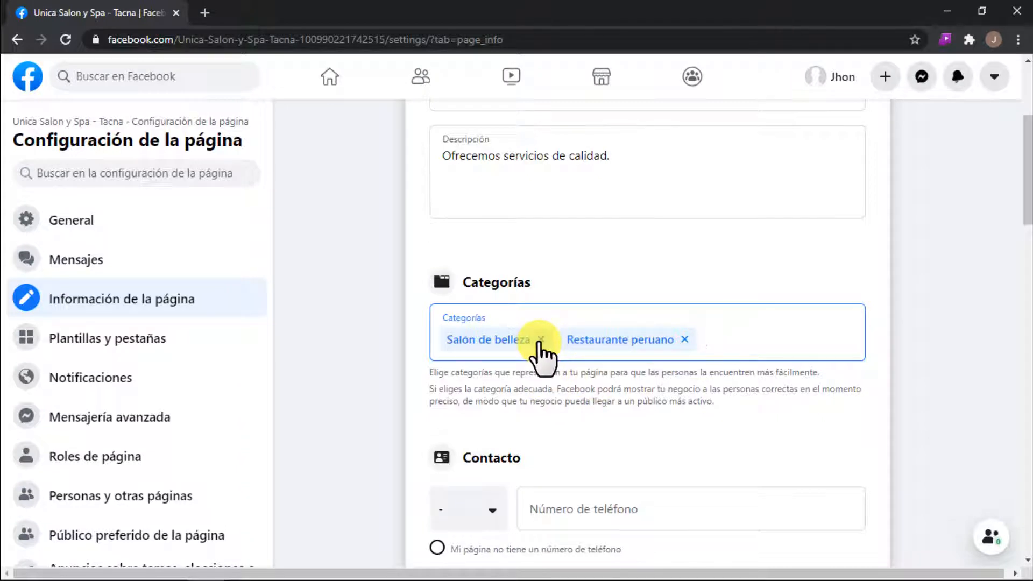
Step: Remove and re-add the "Salón de belleza" category, and delete "Restaurante peruano" from the page's categories
{"action": "left_click", "coordinate": [541, 340]}
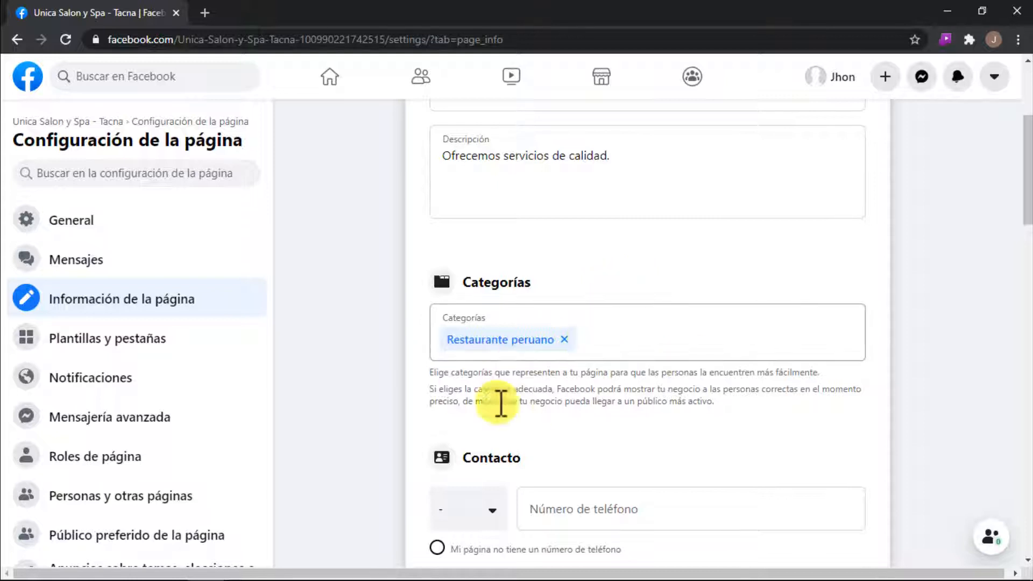
{"action": "left_click", "coordinate": [515, 343]}
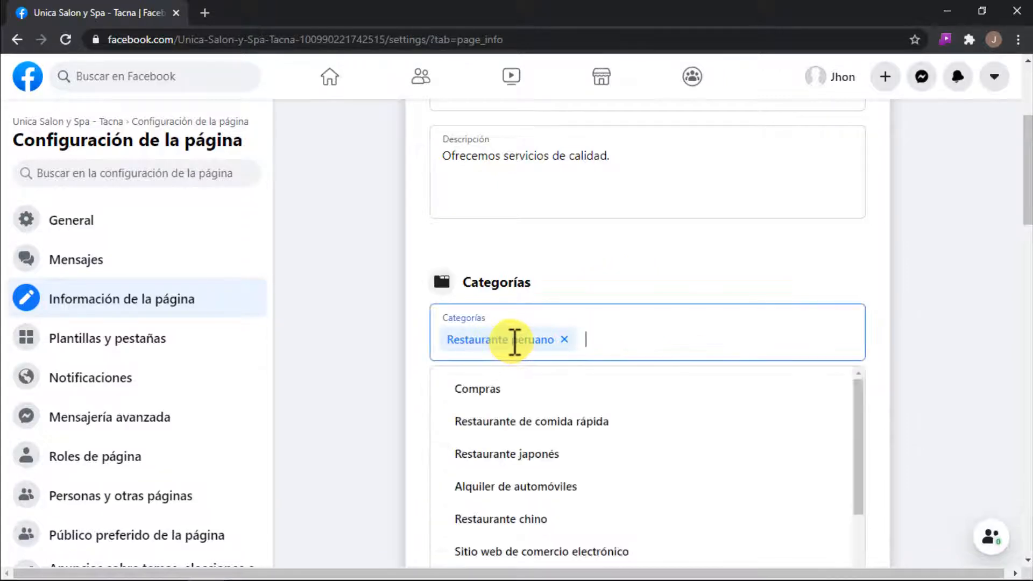
{"action": "type", "text": "salon"}
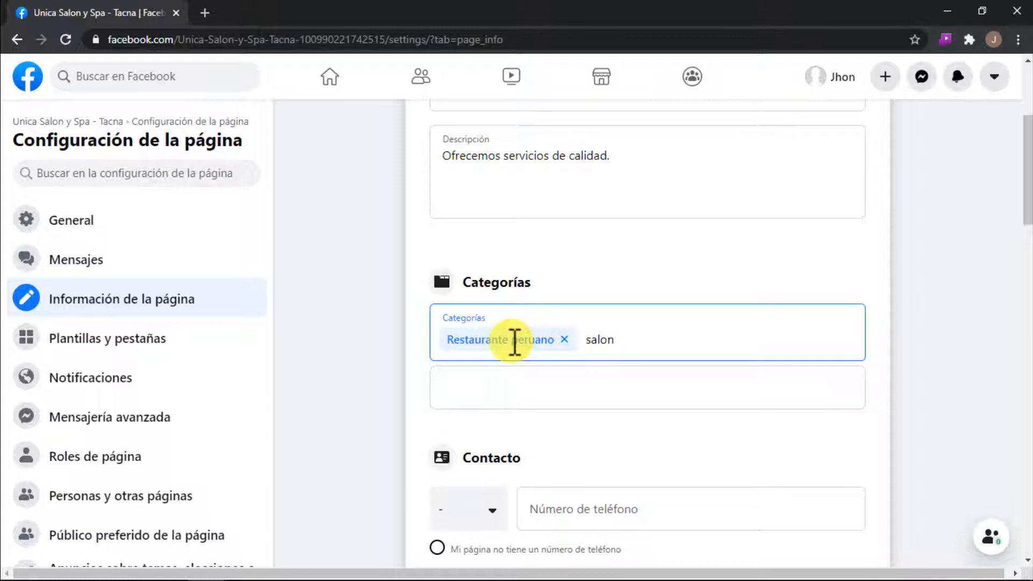
{"action": "key", "text": "BackSpace"}
{"action": "key", "text": "BackSpace"}
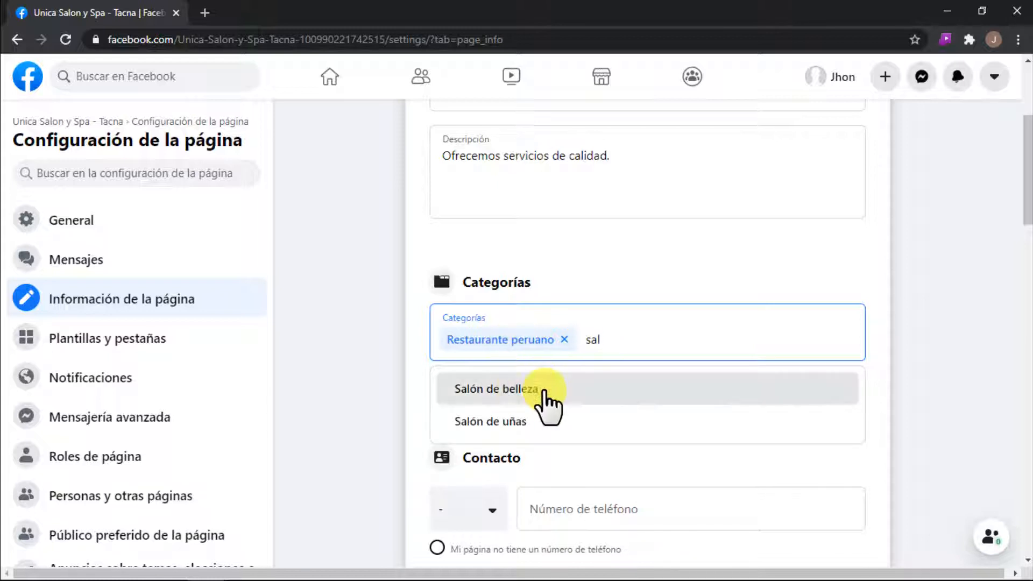
{"action": "left_click", "coordinate": [500, 395]}
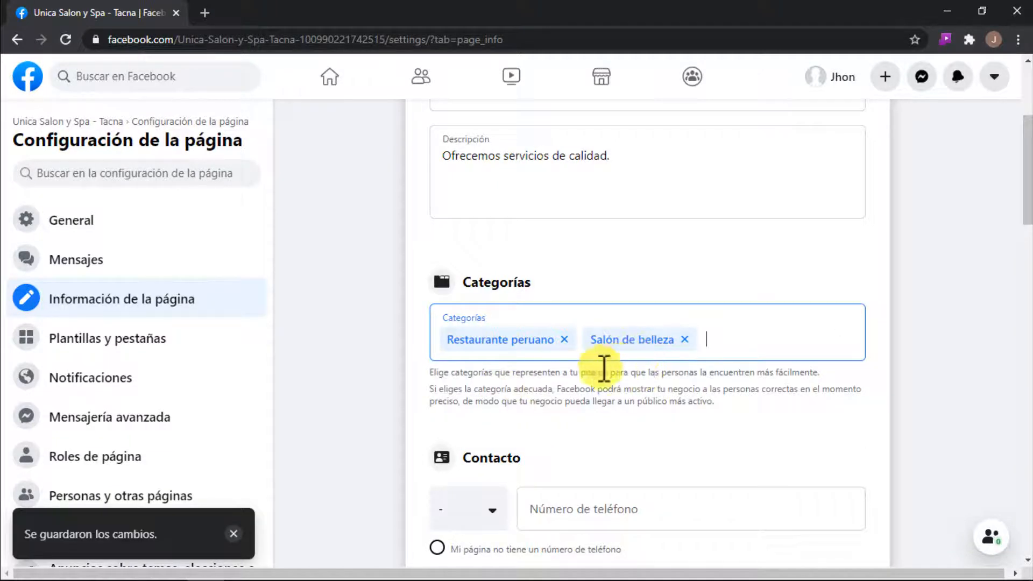
{"action": "left_click", "coordinate": [563, 339]}
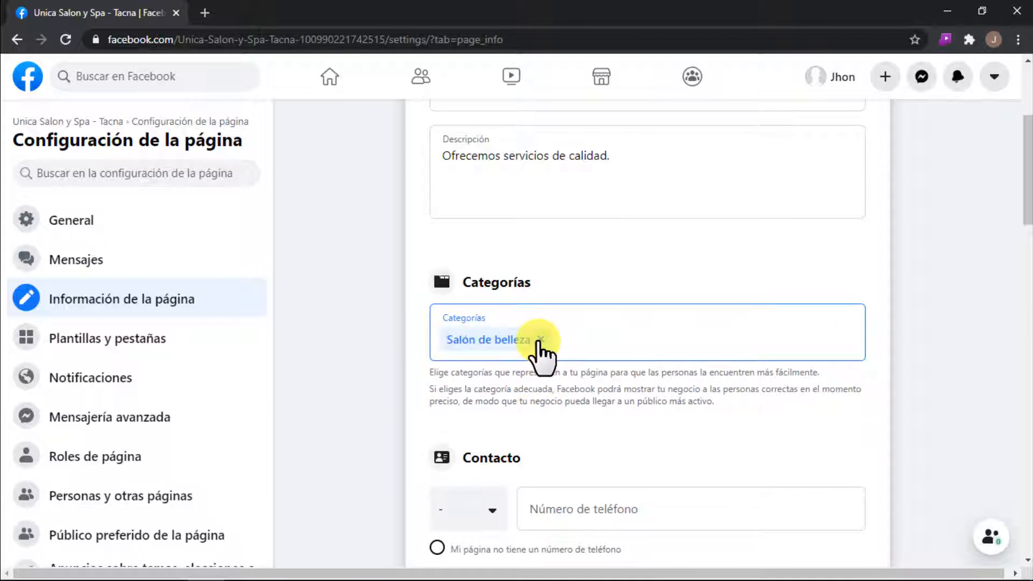
Step: Set the contact phone's country code to Perú (PE+51) and enter the business phone number
{"action": "scroll", "coordinate": [538, 383], "scroll_direction": "down", "scroll_amount": 1}
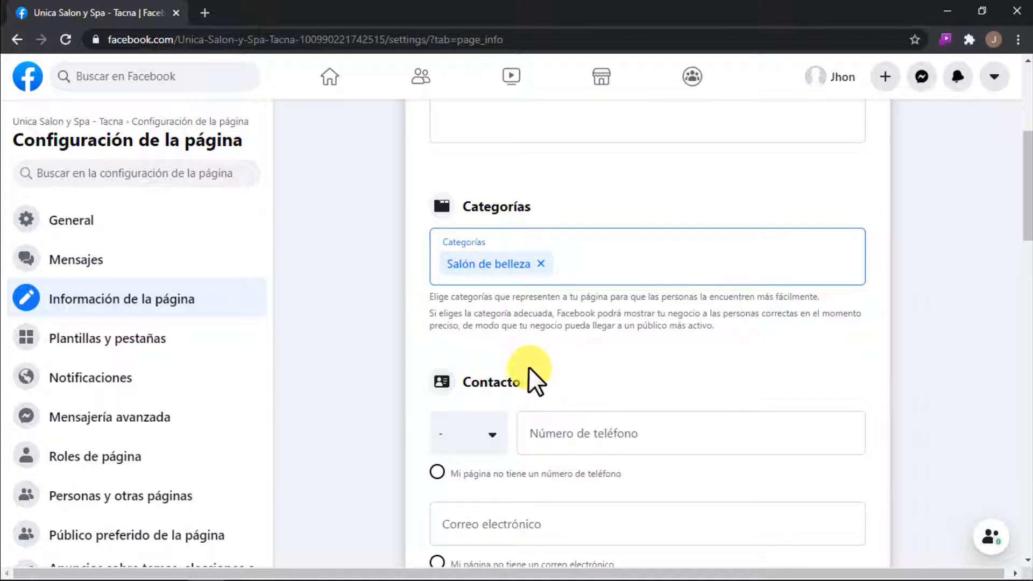
{"action": "left_click_drag", "start_coordinate": [481, 383], "coordinate": [528, 375]}
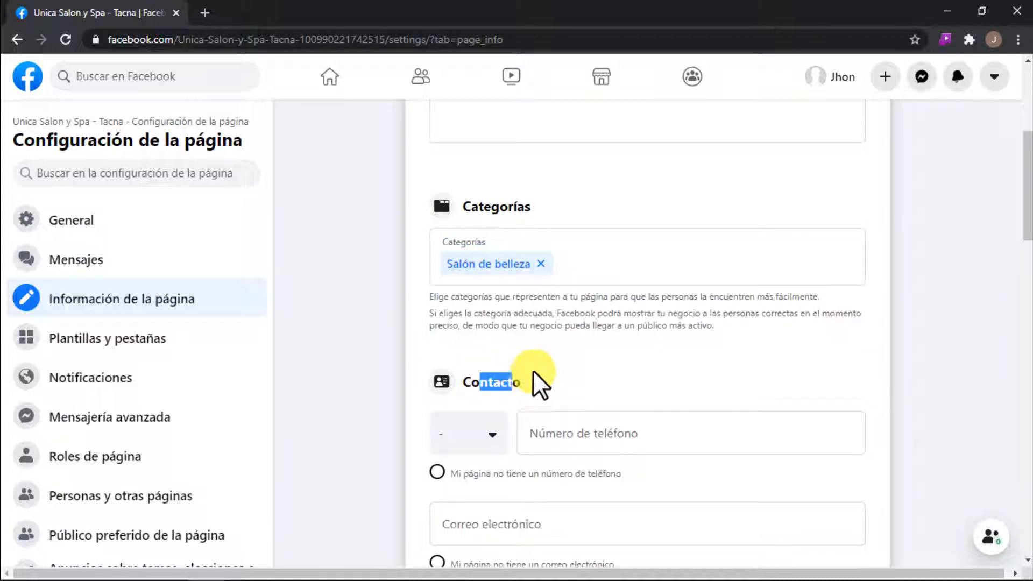
{"action": "left_click", "coordinate": [532, 369]}
{"action": "scroll", "coordinate": [532, 371], "scroll_direction": "down", "scroll_amount": 1}
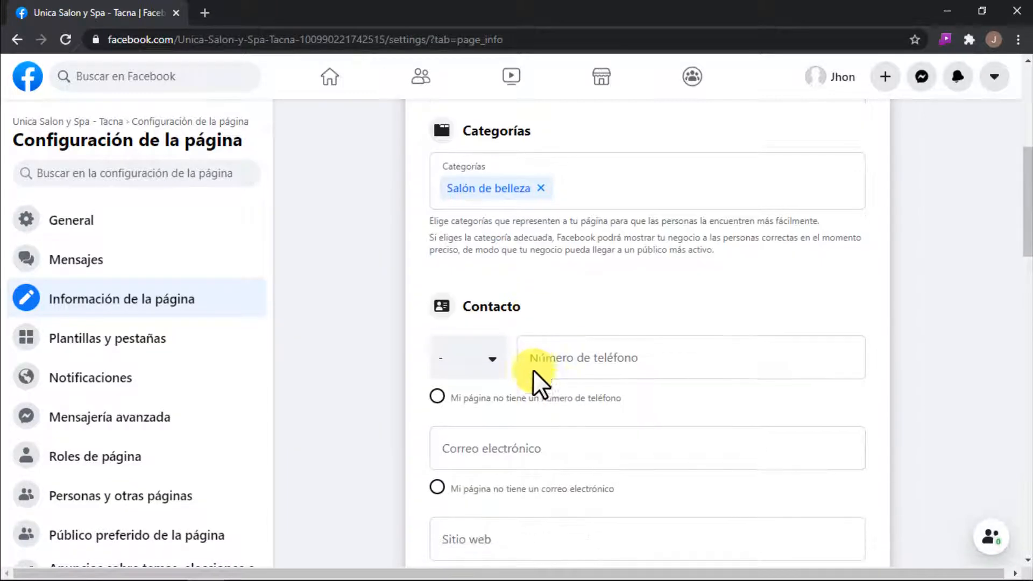
{"action": "left_click", "coordinate": [491, 368]}
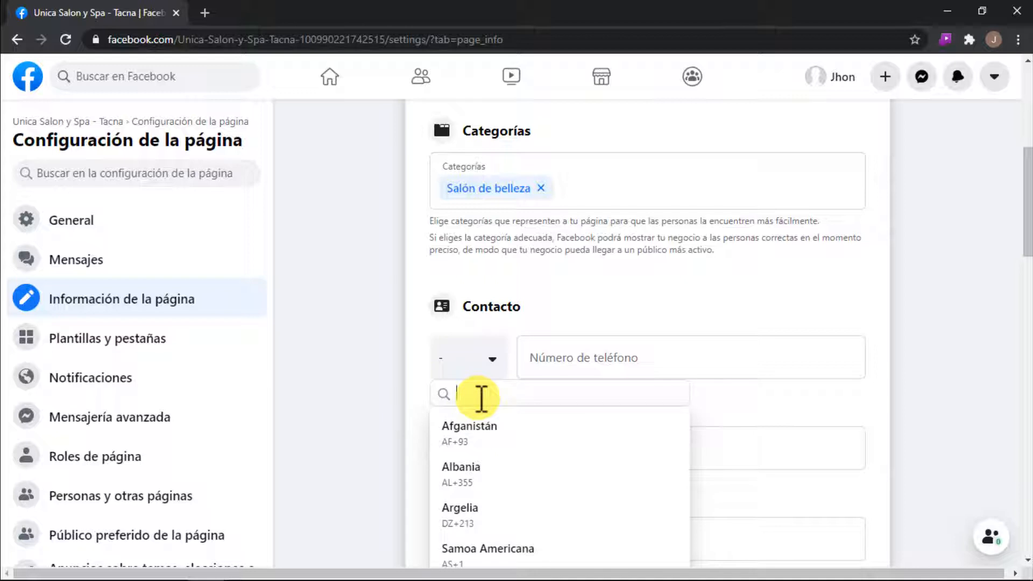
{"action": "type", "text": "pe"}
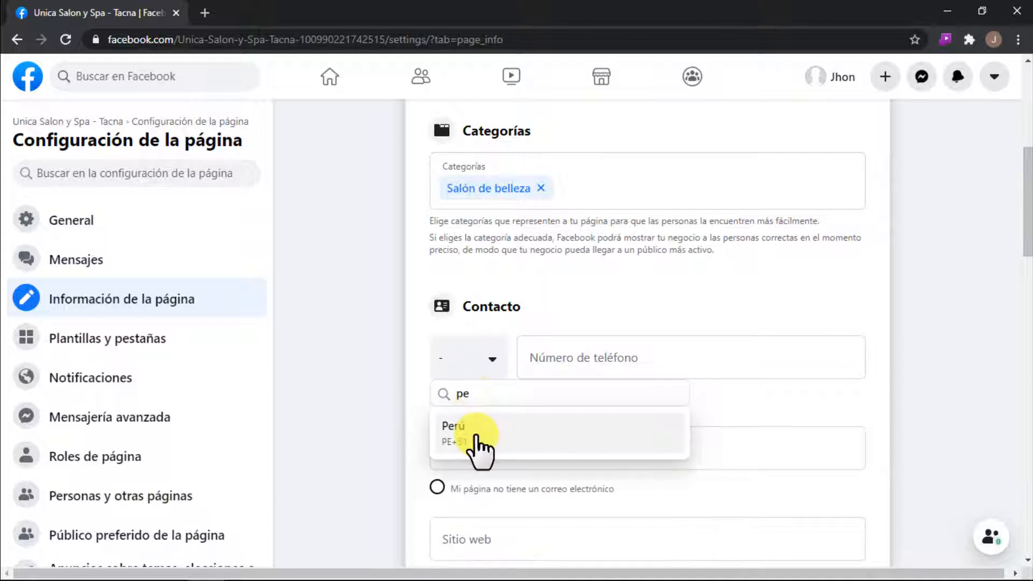
{"action": "left_click", "coordinate": [489, 433]}
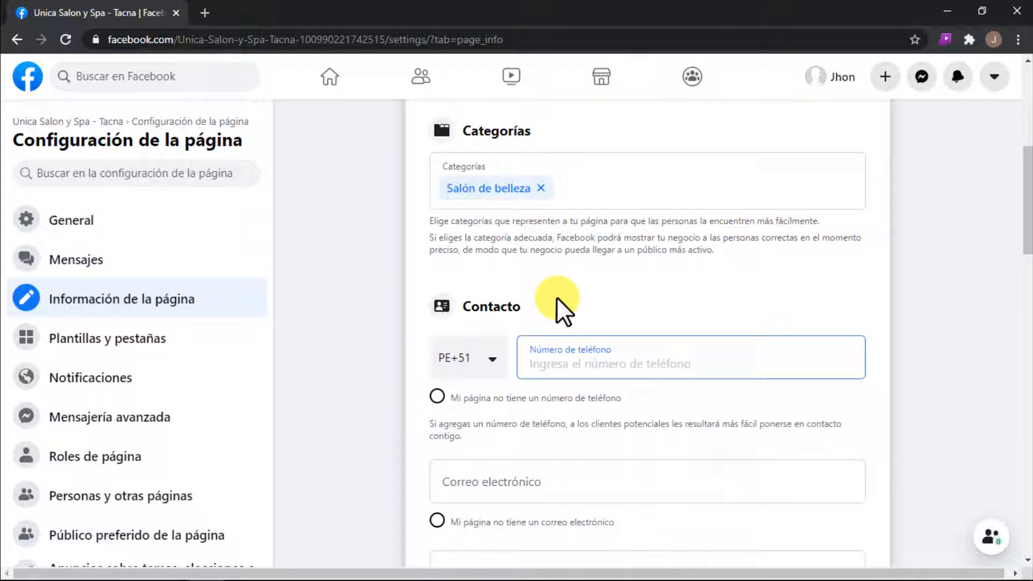
{"action": "type", "text": "987654321"}
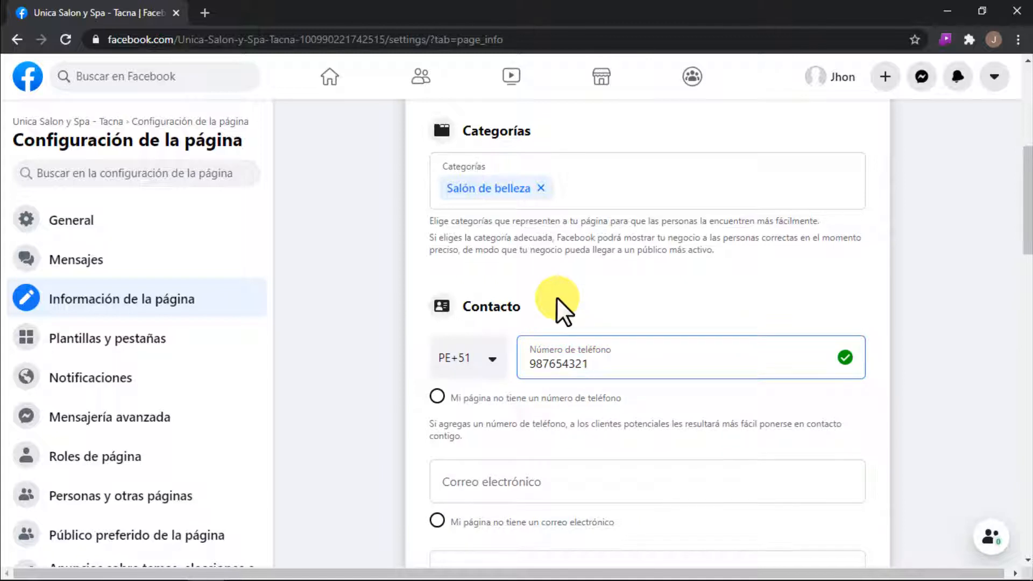
{"action": "left_click", "coordinate": [558, 298]}
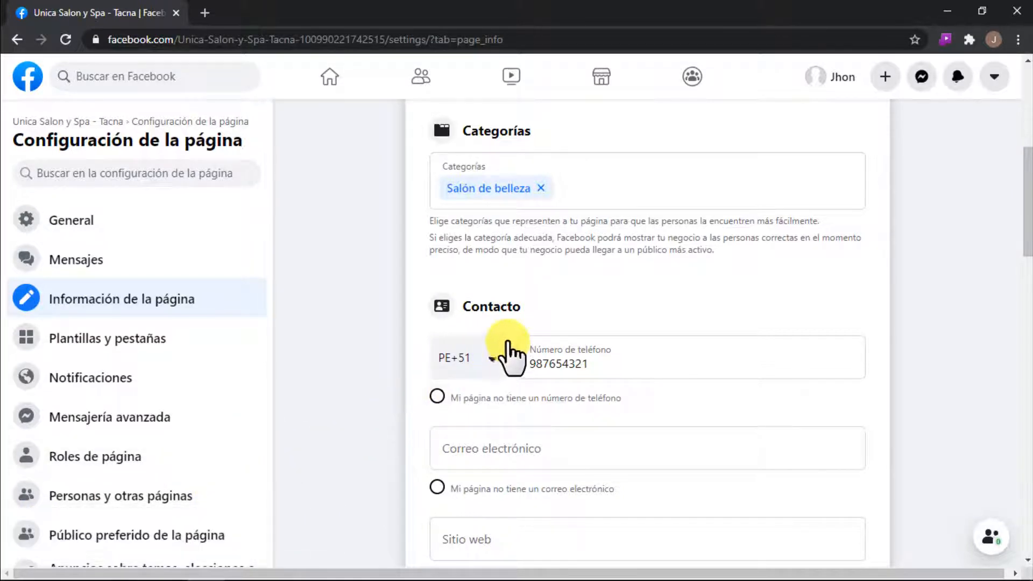
Step: Mark in the contact details that the page has no e-mail address and no website
{"action": "scroll", "coordinate": [576, 394], "scroll_direction": "down", "scroll_amount": 1}
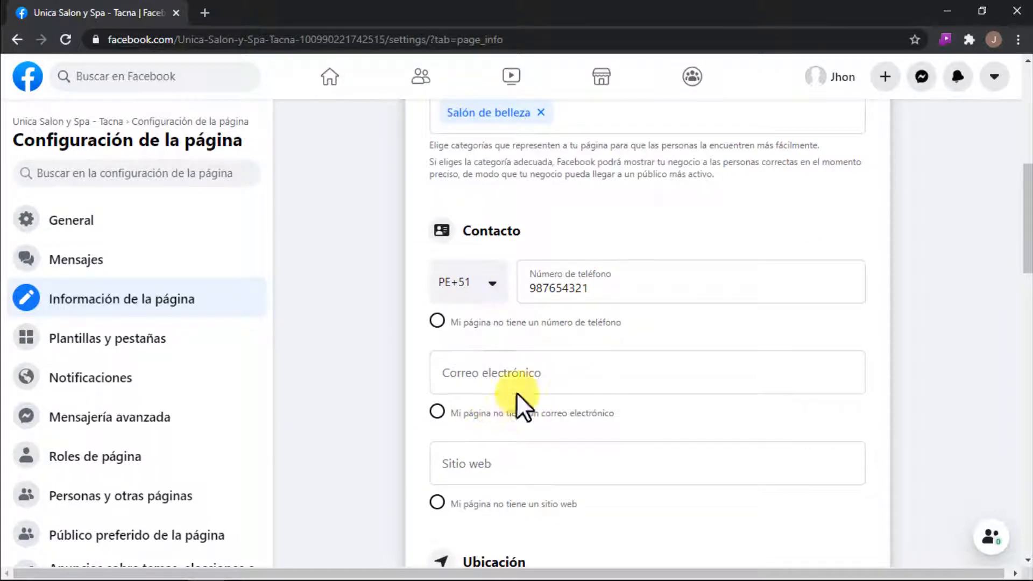
{"action": "left_click", "coordinate": [436, 411]}
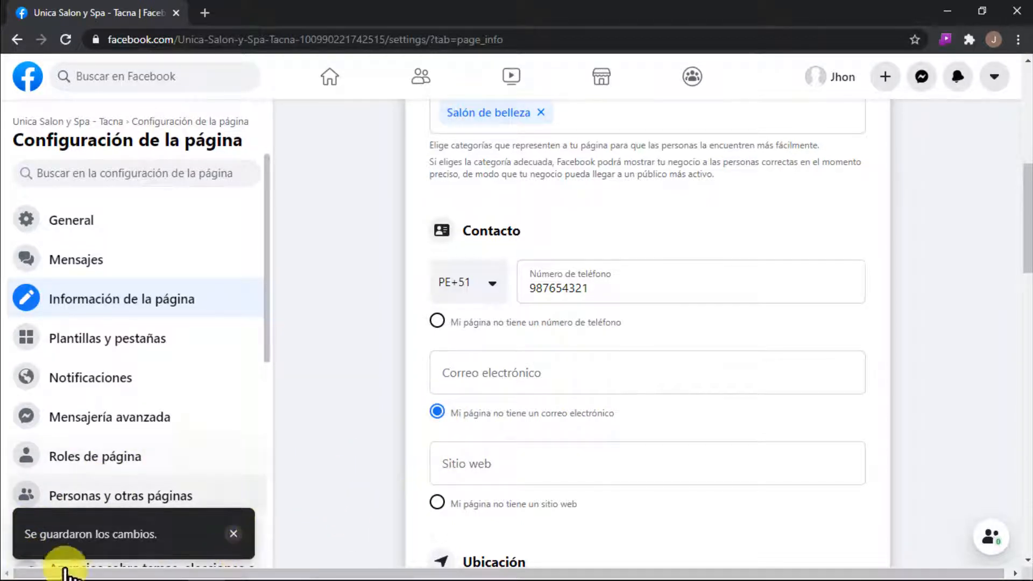
{"action": "scroll", "coordinate": [485, 425], "scroll_direction": "down", "scroll_amount": 1}
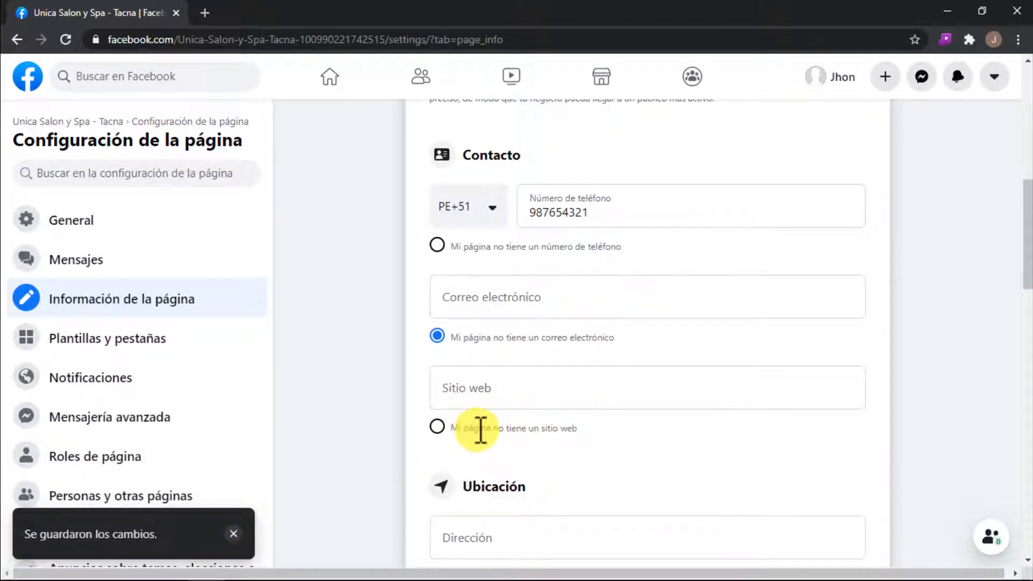
{"action": "left_click", "coordinate": [438, 427]}
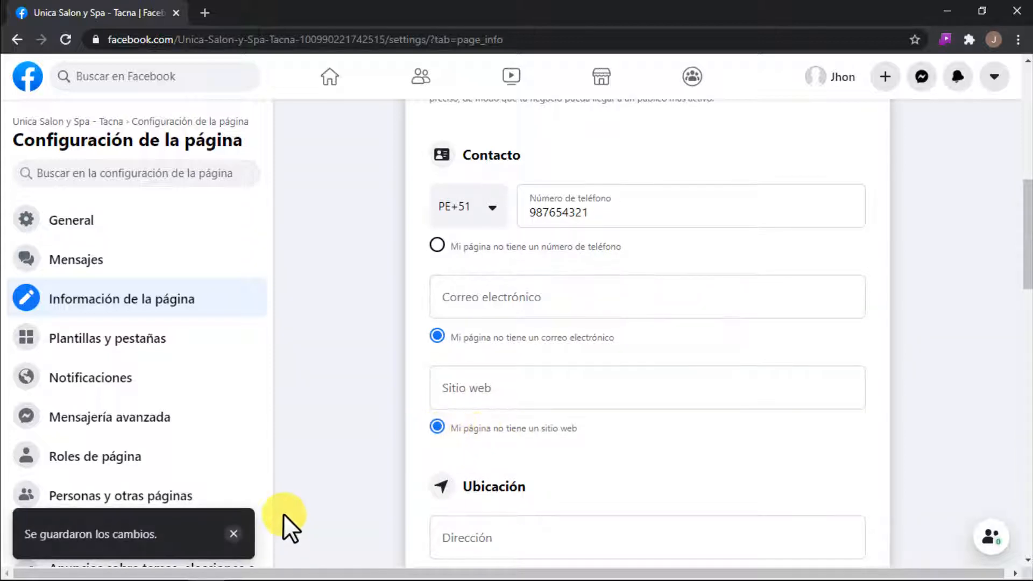
Step: Enter the business's street address in the page's location details
{"action": "scroll", "coordinate": [153, 508], "scroll_direction": "down", "scroll_amount": 1}
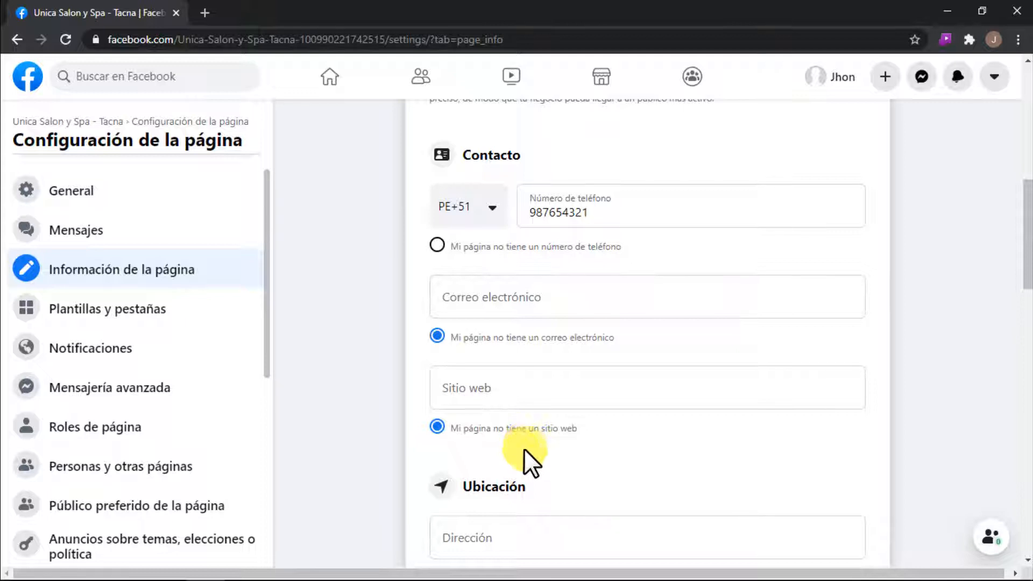
{"action": "scroll", "coordinate": [540, 452], "scroll_direction": "down", "scroll_amount": 3}
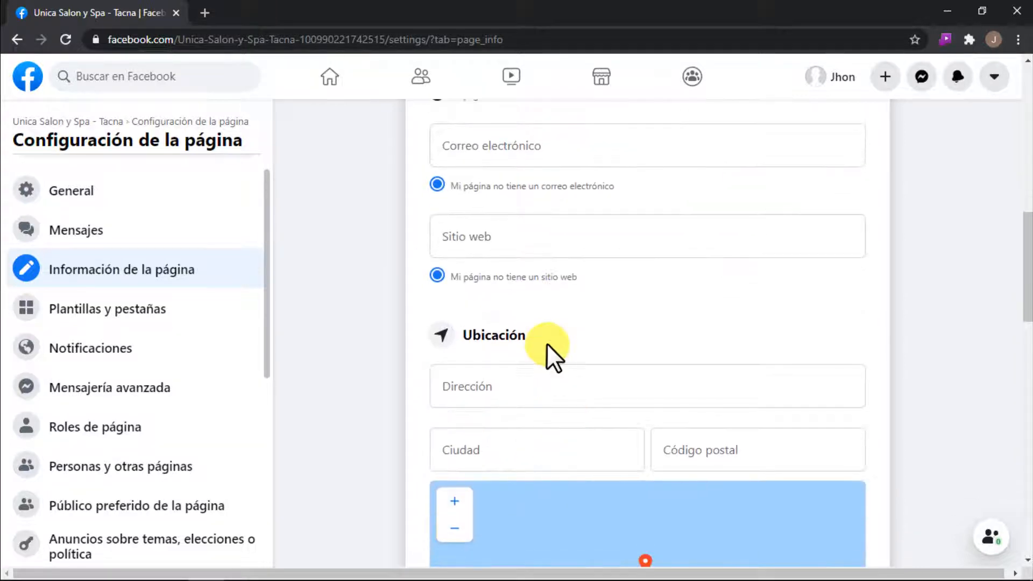
{"action": "left_click_drag", "start_coordinate": [546, 343], "coordinate": [500, 332]}
{"action": "scroll", "coordinate": [523, 344], "scroll_direction": "down", "scroll_amount": 3}
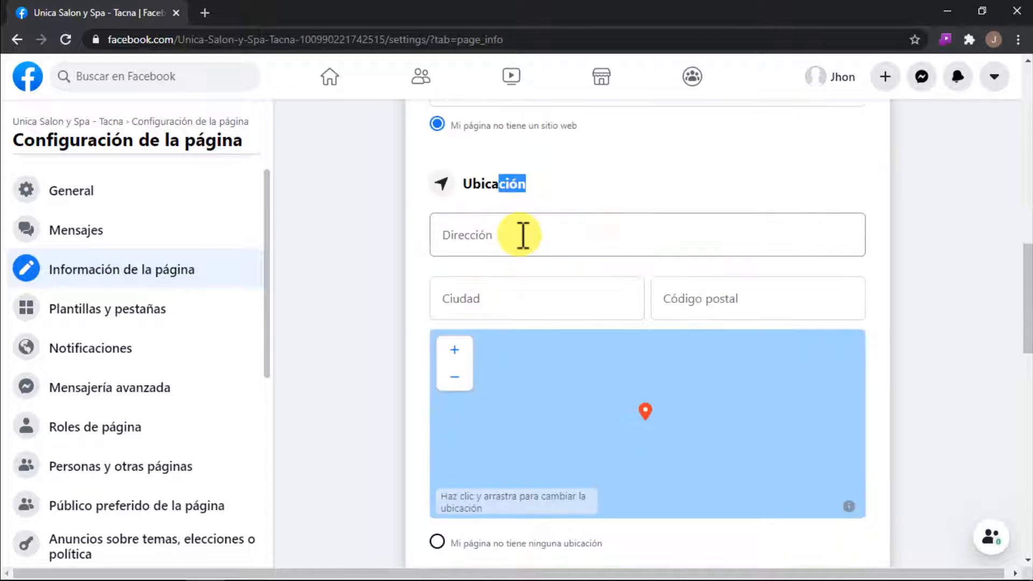
{"action": "left_click", "coordinate": [522, 235]}
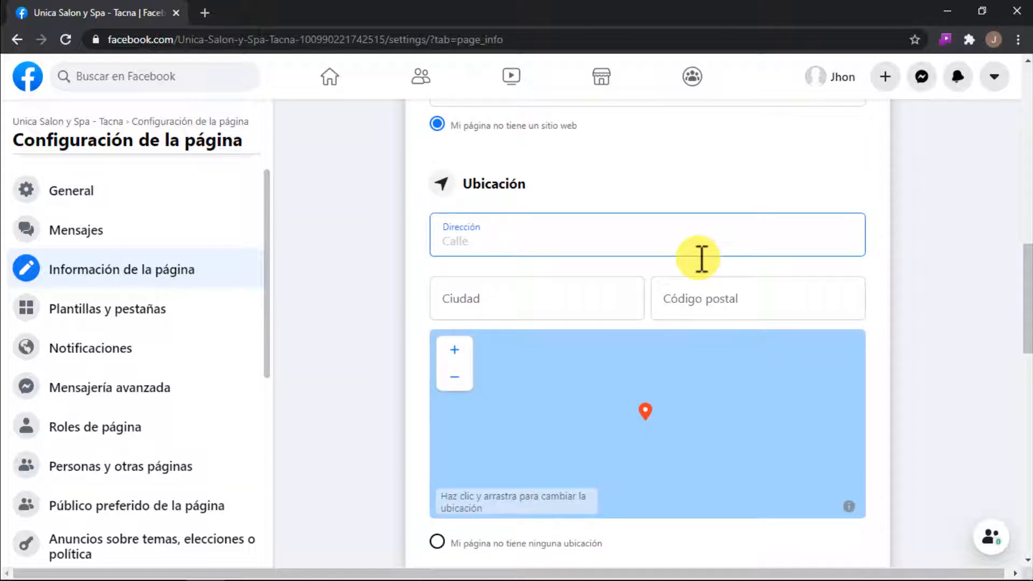
{"action": "type", "text": "Av. siempre viva 200"}
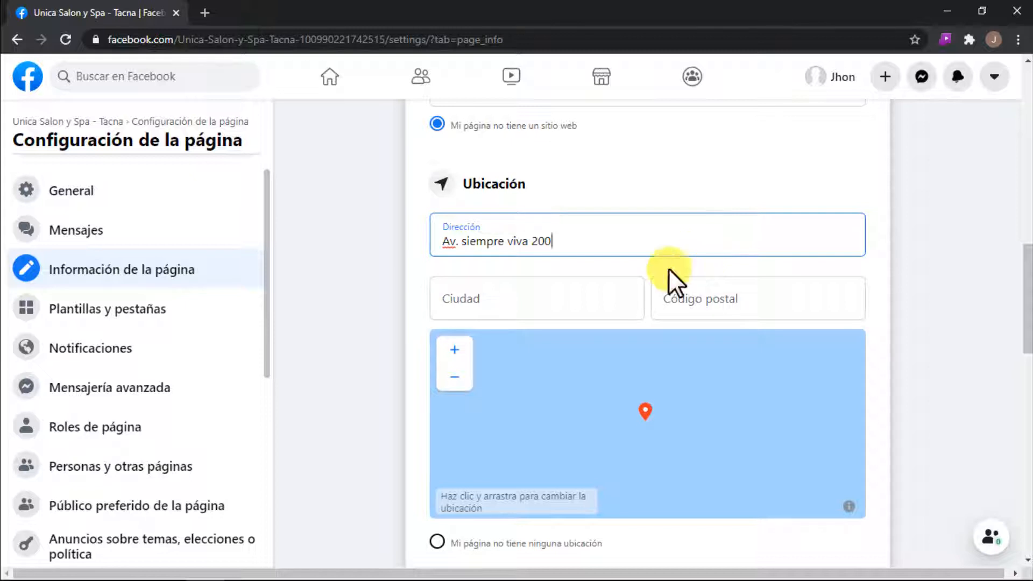
Step: Set the city of the page's location to "Tacna, Perú"
{"action": "left_click", "coordinate": [516, 298]}
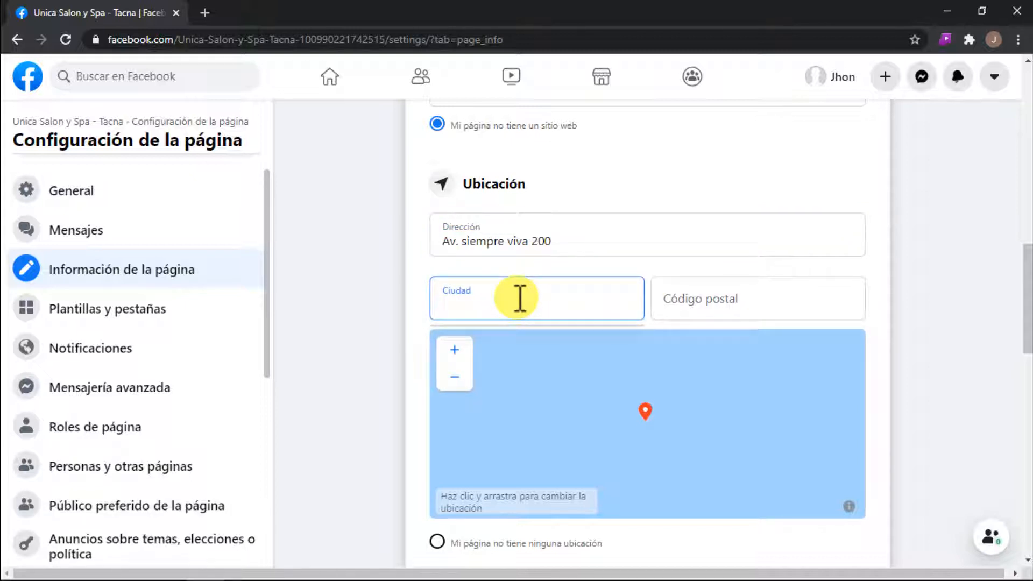
{"action": "type", "text": "tacna"}
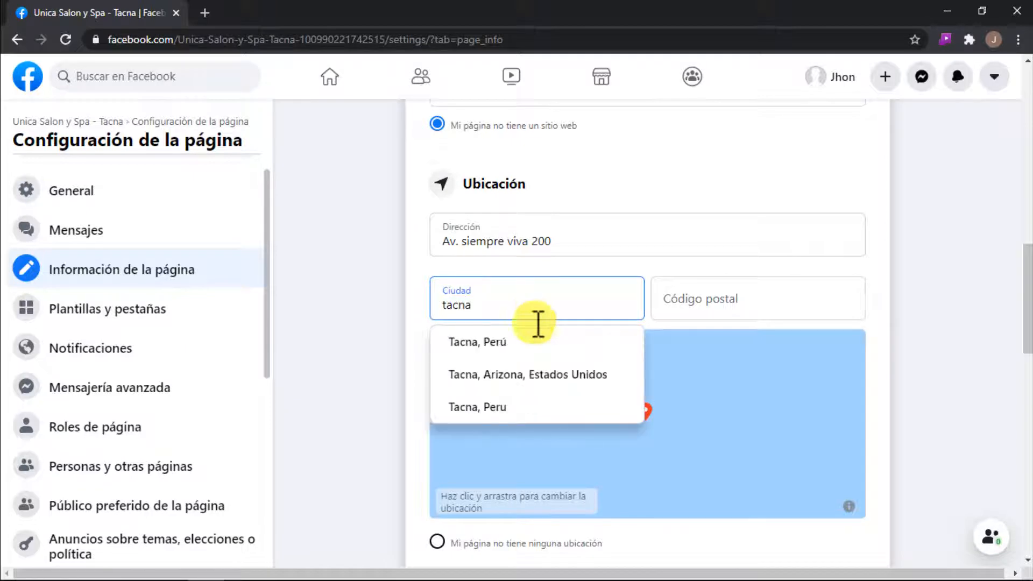
{"action": "left_click", "coordinate": [511, 344]}
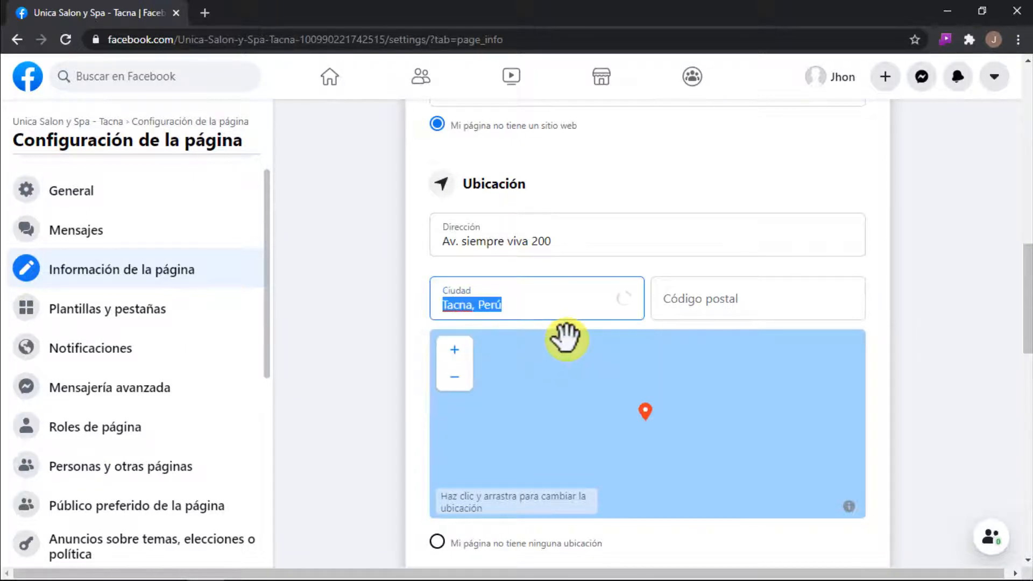
Step: Look up the missing postal code by searching Google for "codigo postal tacna" in a new browser tab
{"action": "left_click", "coordinate": [700, 305]}
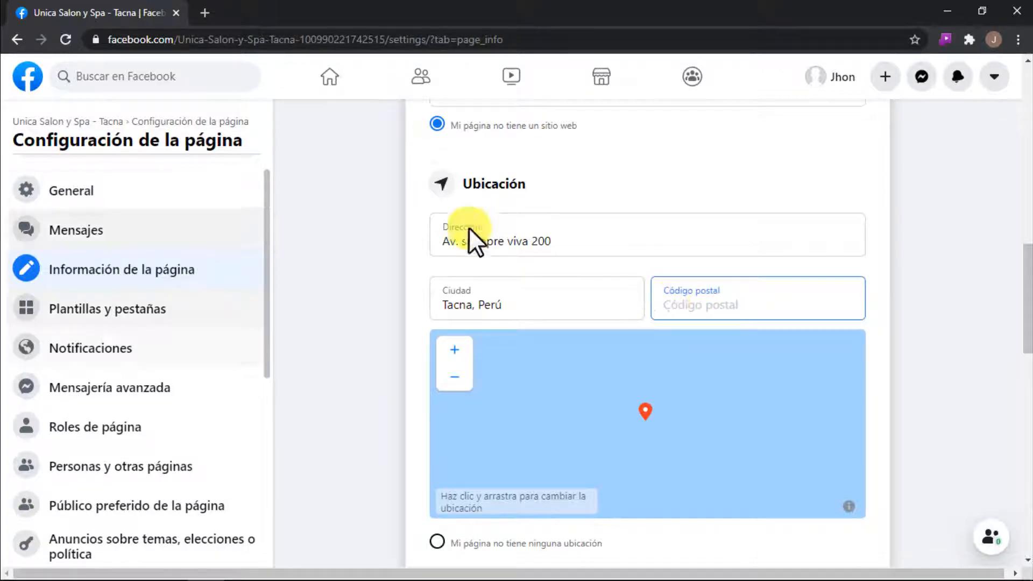
{"action": "left_click", "coordinate": [205, 11]}
{"action": "type", "text": "google.com"}
{"action": "key", "text": "Return"}
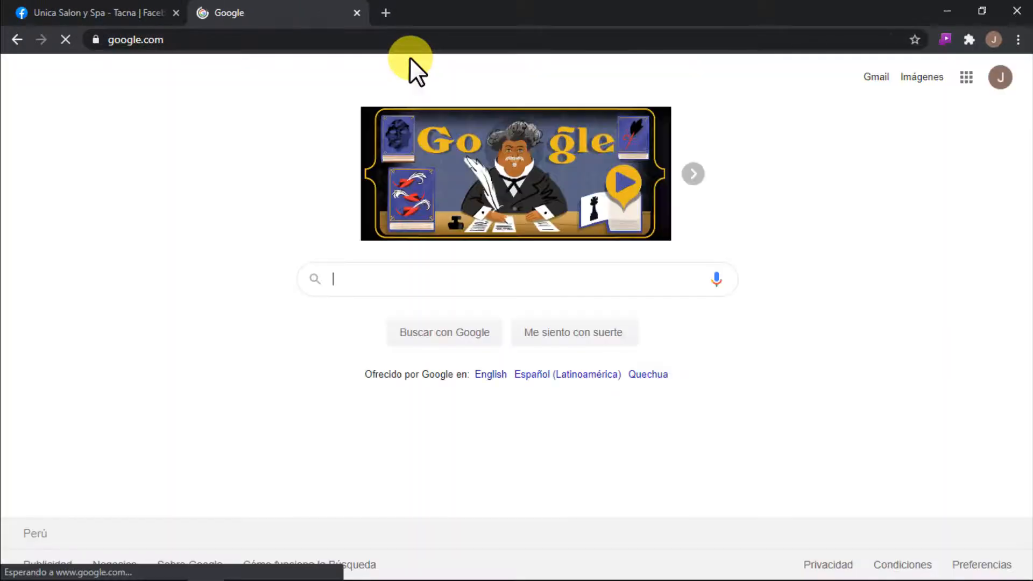
{"action": "type", "text": "codigo postal"}
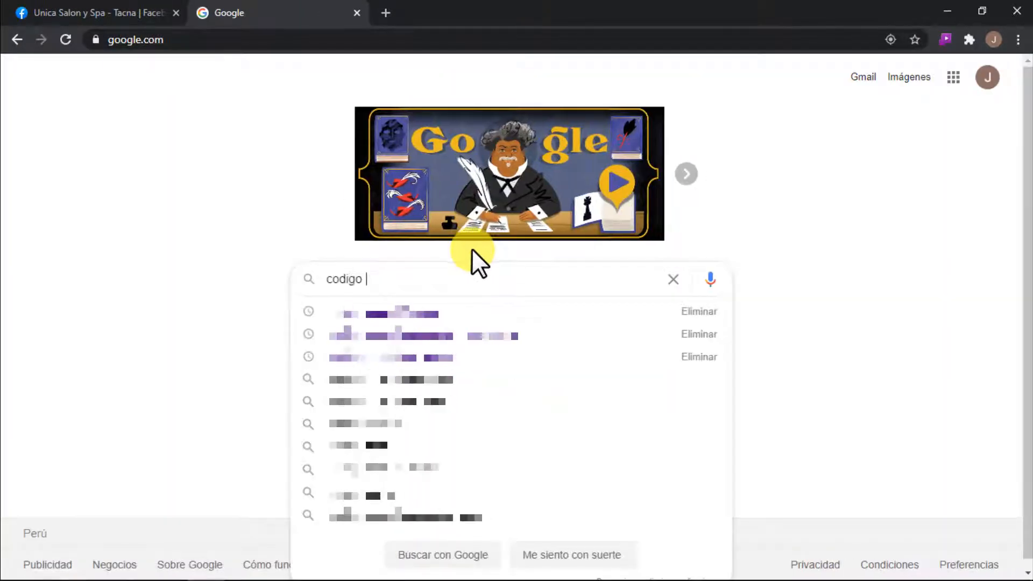
{"action": "type", "text": " tacna"}
{"action": "key", "text": "Return"}
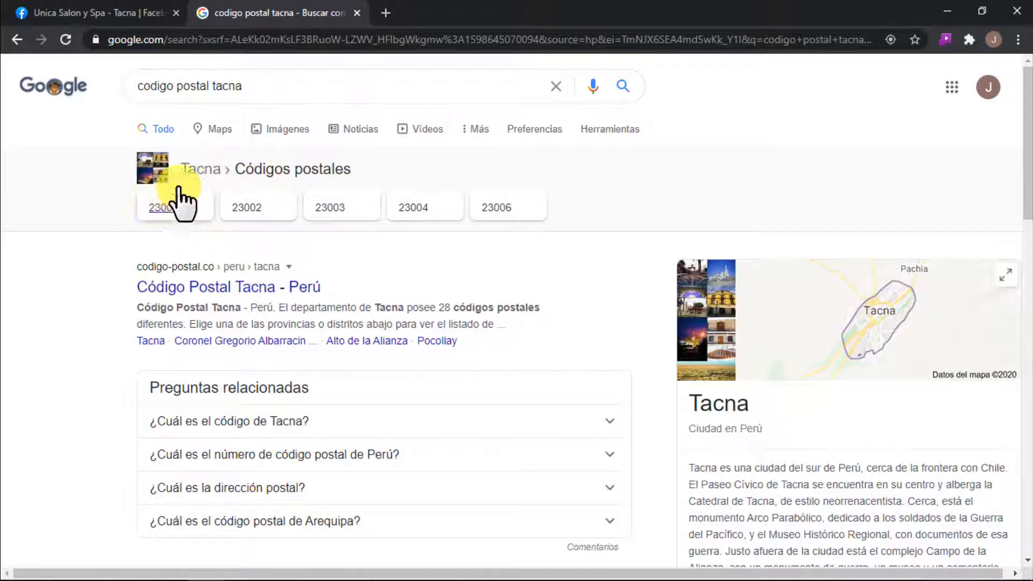
Step: Close the postal code search tab and set the page location's postal code to 23001
{"action": "left_click", "coordinate": [357, 13]}
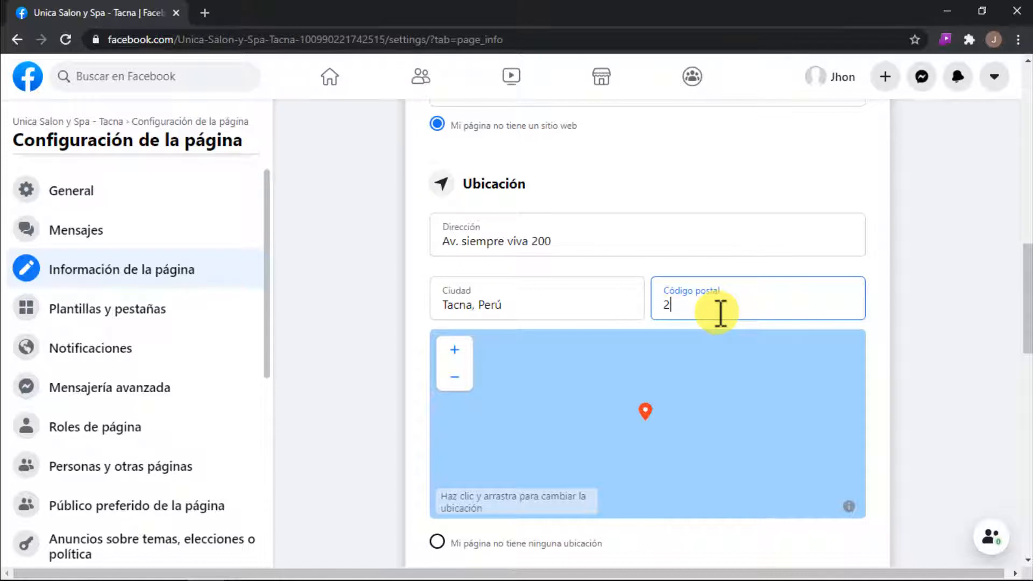
{"action": "type", "text": "1"}
Step: Move the location map's pin from the ocean to Peru on South America's west coast
{"action": "scroll", "coordinate": [864, 346], "scroll_direction": "down", "scroll_amount": 3}
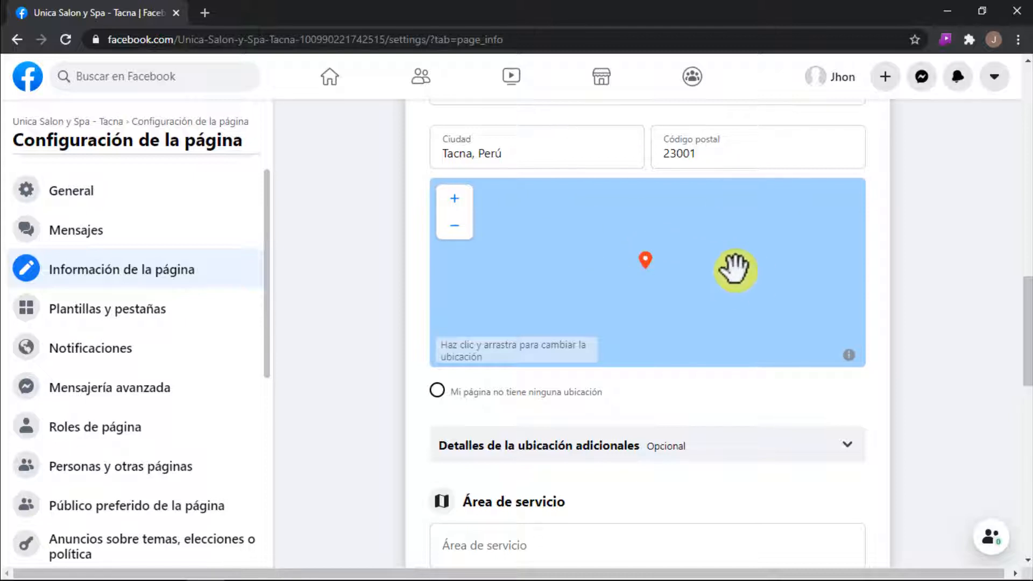
{"action": "left_click", "coordinate": [454, 226]}
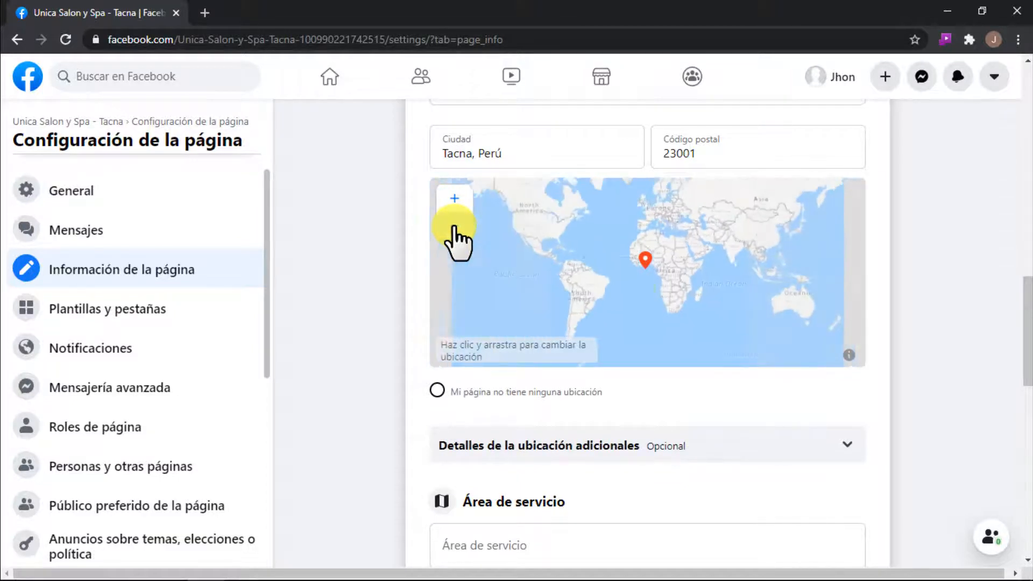
{"action": "left_click", "coordinate": [643, 266]}
{"action": "left_click_drag", "start_coordinate": [644, 264], "coordinate": [563, 281]}
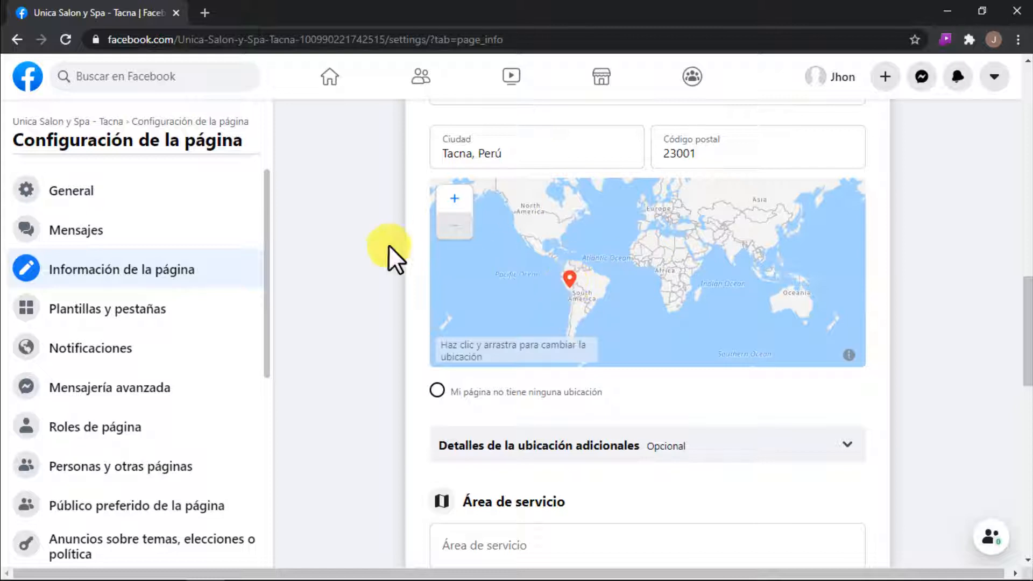
Step: Refine the map pin's position in southern Peru by placing it next to the city of Tacna
{"action": "left_click", "coordinate": [454, 198]}
{"action": "left_click", "coordinate": [453, 197]}
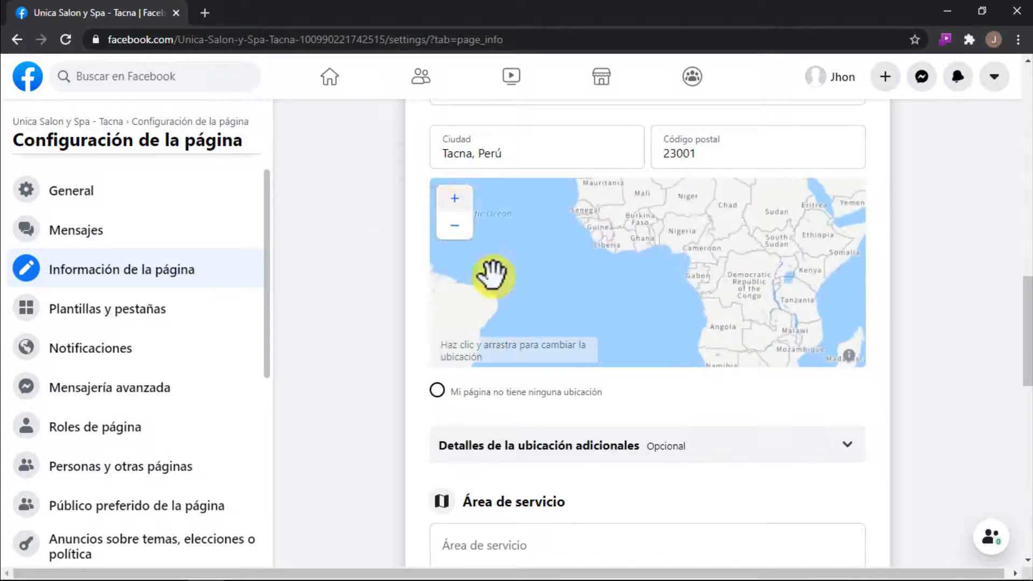
{"action": "left_click_drag", "start_coordinate": [475, 320], "coordinate": [697, 247]}
{"action": "left_click_drag", "start_coordinate": [503, 312], "coordinate": [627, 253]}
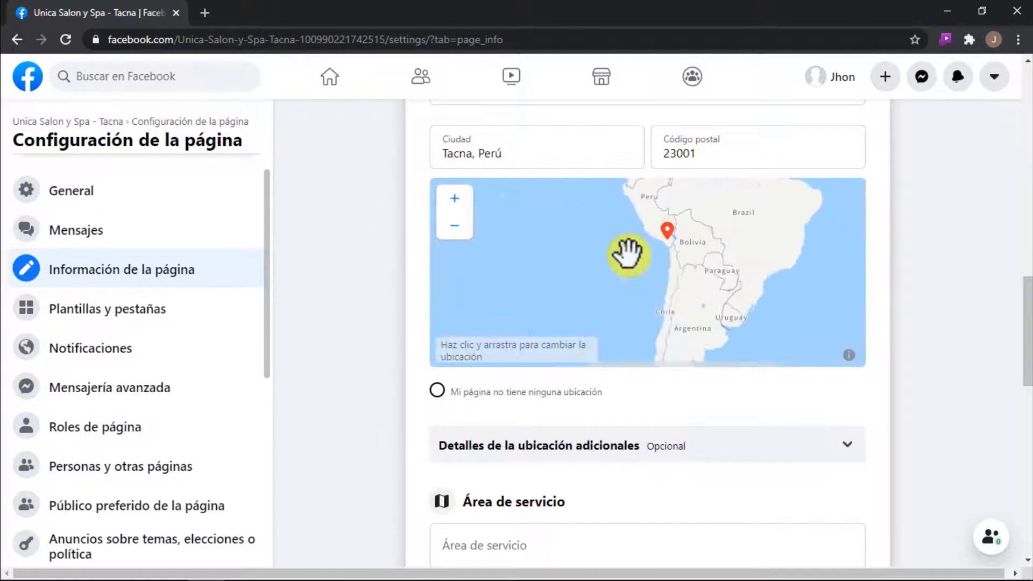
{"action": "left_click", "coordinate": [455, 197]}
{"action": "left_click", "coordinate": [456, 197]}
{"action": "left_click_drag", "start_coordinate": [689, 198], "coordinate": [598, 303]}
{"action": "left_click", "coordinate": [455, 198]}
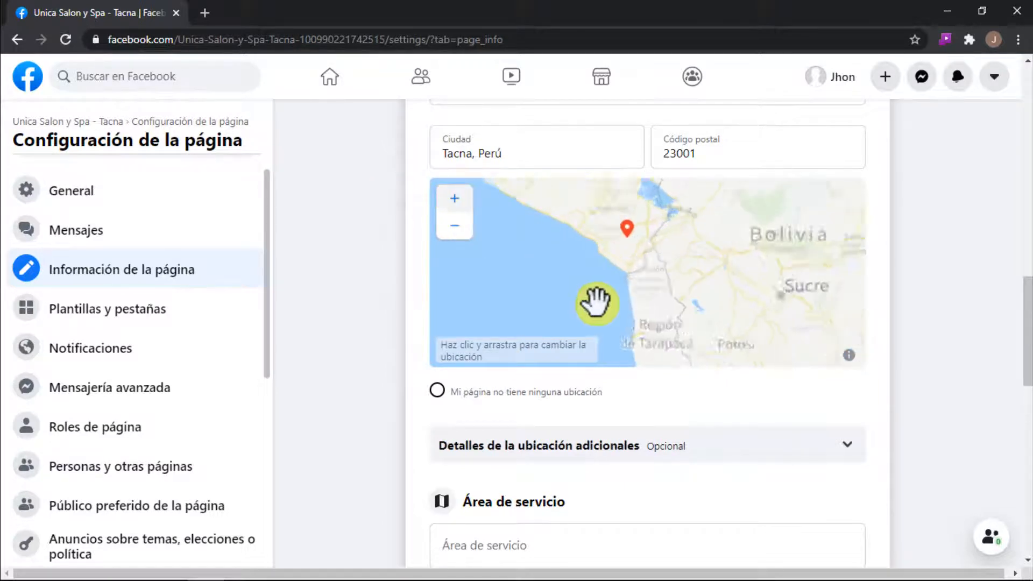
{"action": "left_click_drag", "start_coordinate": [598, 266], "coordinate": [667, 222]}
{"action": "left_click", "coordinate": [455, 199]}
{"action": "left_click", "coordinate": [455, 199]}
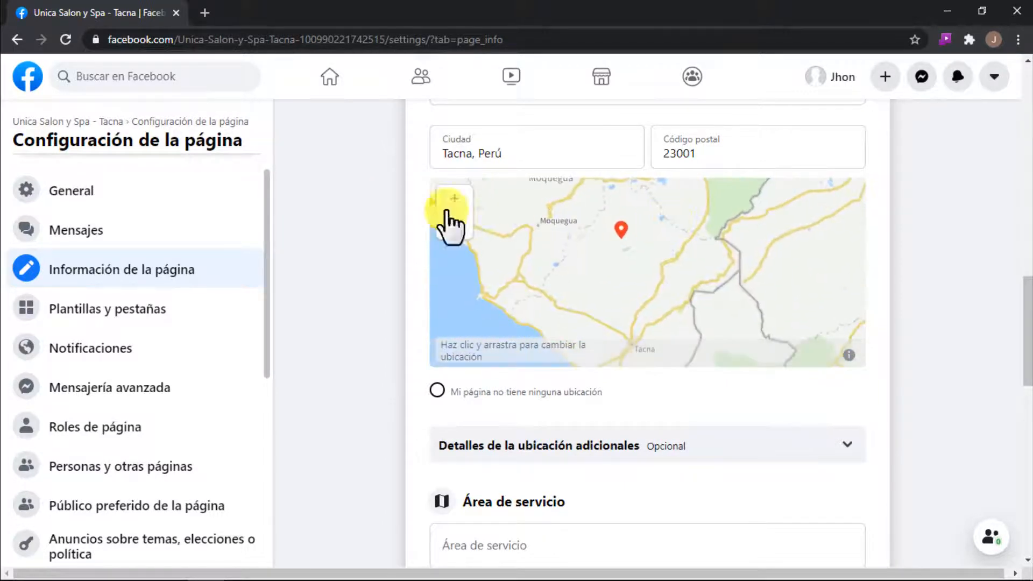
{"action": "left_click", "coordinate": [452, 201]}
{"action": "left_click_drag", "start_coordinate": [594, 196], "coordinate": [676, 270]}
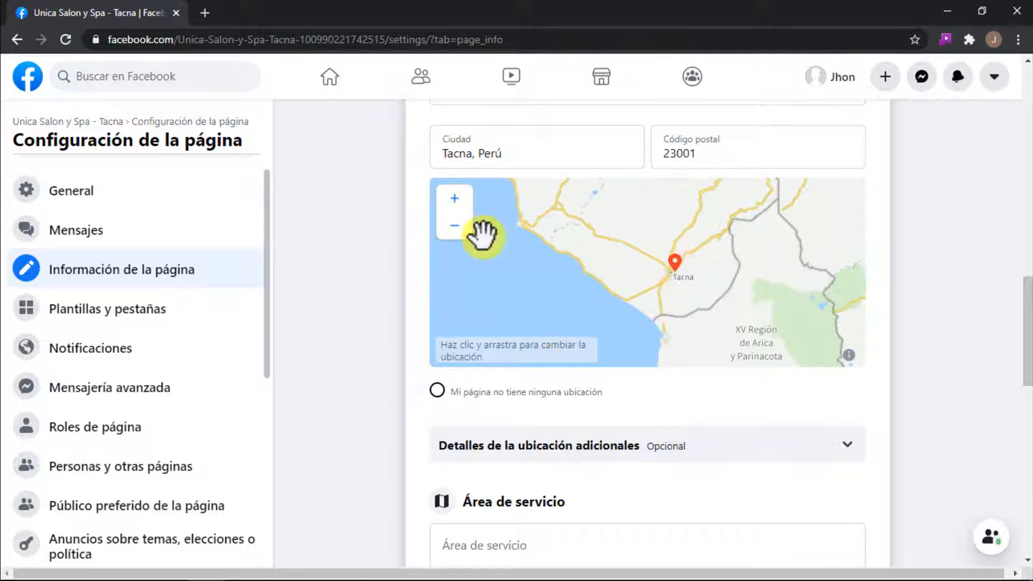
Step: Place the map pin at street level within Tacna, beside the small triangular park near the PE-1S junction
{"action": "left_click", "coordinate": [456, 199]}
{"action": "left_click", "coordinate": [461, 199]}
{"action": "left_click", "coordinate": [460, 199]}
{"action": "left_click_drag", "start_coordinate": [742, 293], "coordinate": [597, 267]}
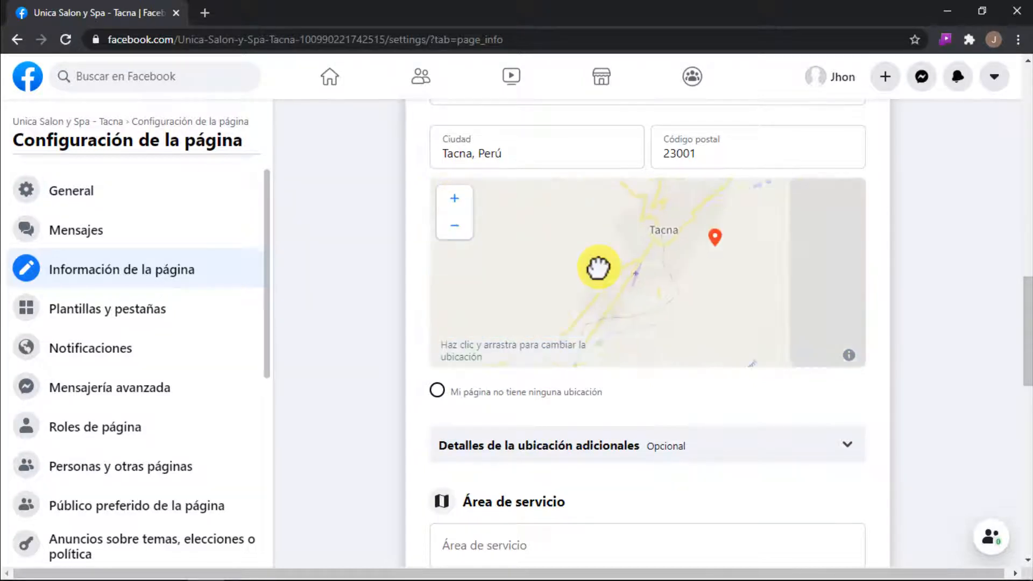
{"action": "left_click_drag", "start_coordinate": [712, 238], "coordinate": [652, 223]}
{"action": "left_click", "coordinate": [459, 199]}
{"action": "left_click", "coordinate": [459, 199]}
{"action": "left_click_drag", "start_coordinate": [659, 276], "coordinate": [660, 366]}
{"action": "left_click_drag", "start_coordinate": [722, 195], "coordinate": [669, 298]}
{"action": "left_click", "coordinate": [457, 202]}
{"action": "left_click", "coordinate": [456, 202]}
{"action": "left_click", "coordinate": [453, 200]}
{"action": "left_click", "coordinate": [453, 200]}
{"action": "left_click_drag", "start_coordinate": [710, 213], "coordinate": [613, 305]}
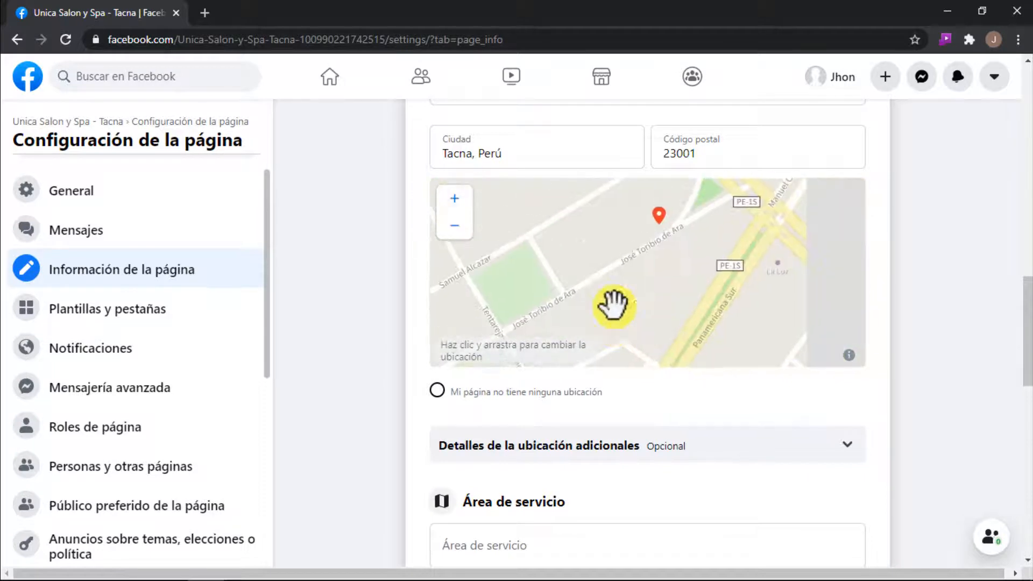
{"action": "left_click_drag", "start_coordinate": [658, 216], "coordinate": [688, 208]}
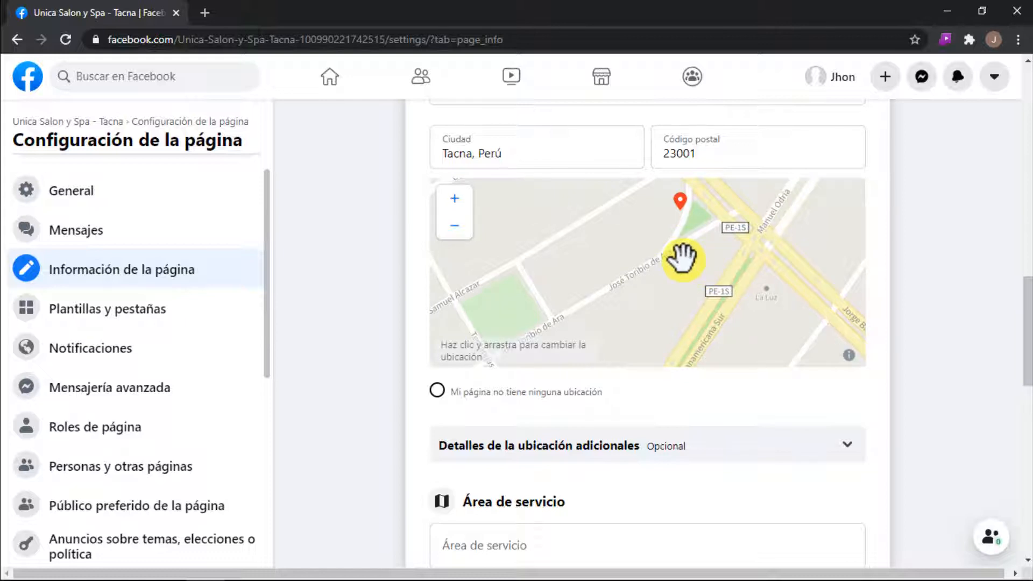
Step: Answer "Sí" in the additional location details for a physical location customers can visit, home service, and online purchases
{"action": "scroll", "coordinate": [722, 412], "scroll_direction": "down", "scroll_amount": 3}
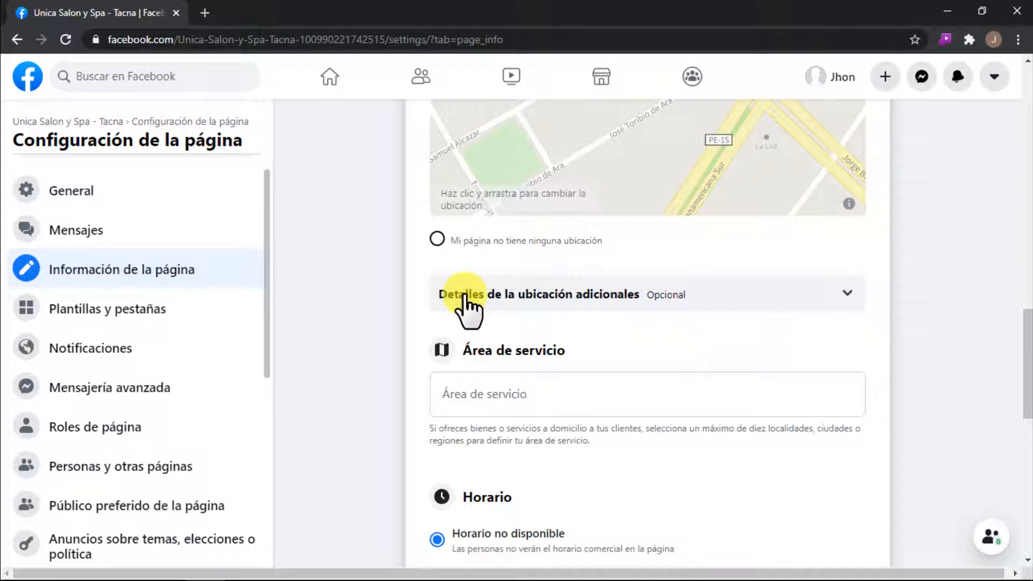
{"action": "left_click", "coordinate": [739, 301]}
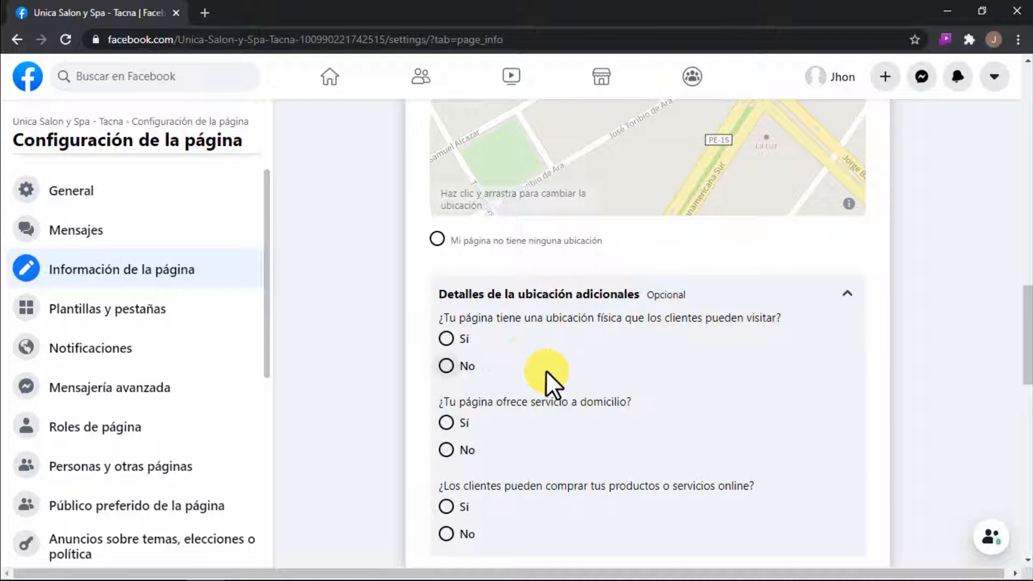
{"action": "left_click", "coordinate": [446, 339]}
{"action": "scroll", "coordinate": [540, 354], "scroll_direction": "down", "scroll_amount": 1}
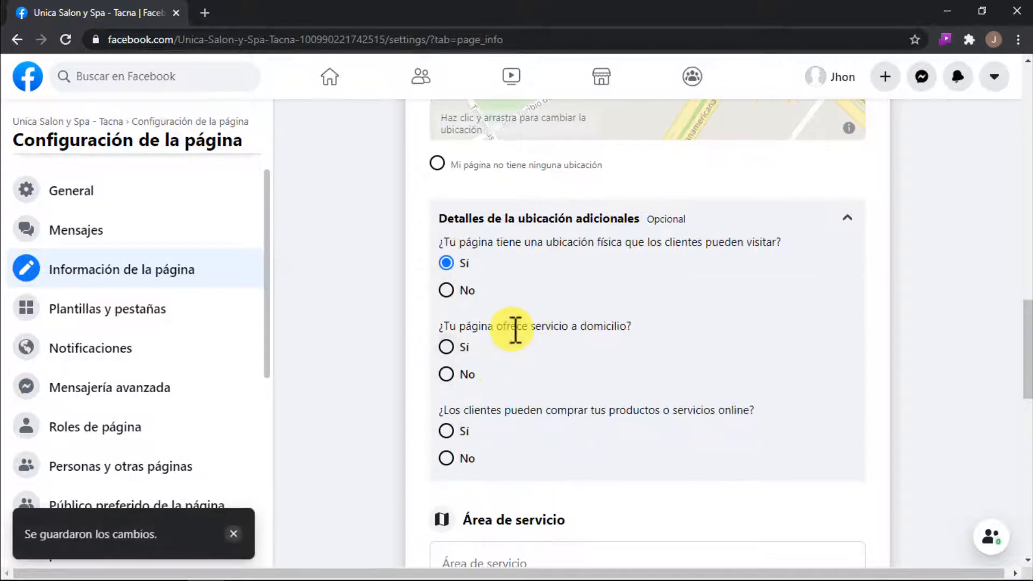
{"action": "left_click", "coordinate": [446, 347]}
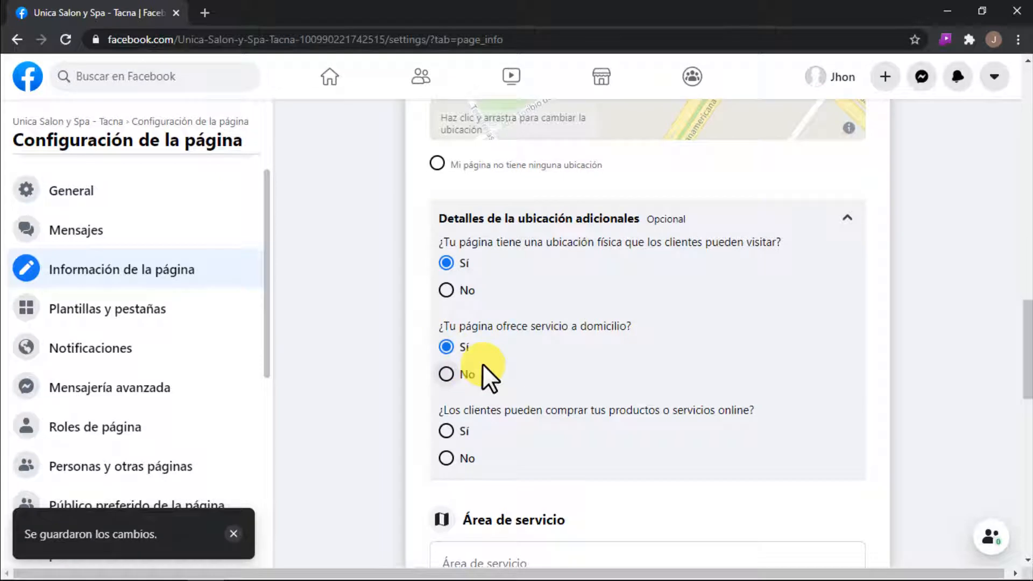
{"action": "scroll", "coordinate": [505, 322], "scroll_direction": "down", "scroll_amount": 3}
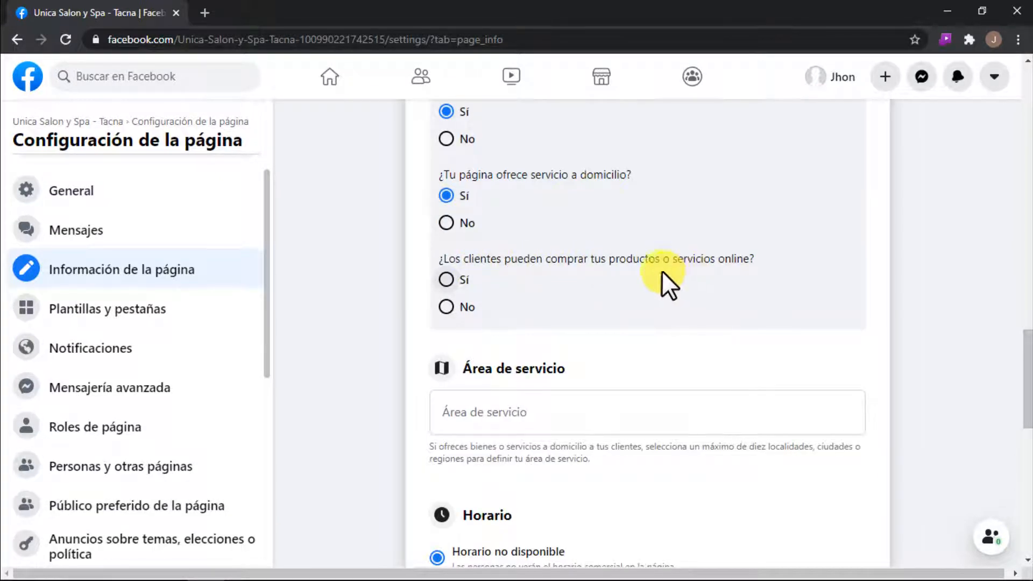
{"action": "left_click", "coordinate": [446, 278]}
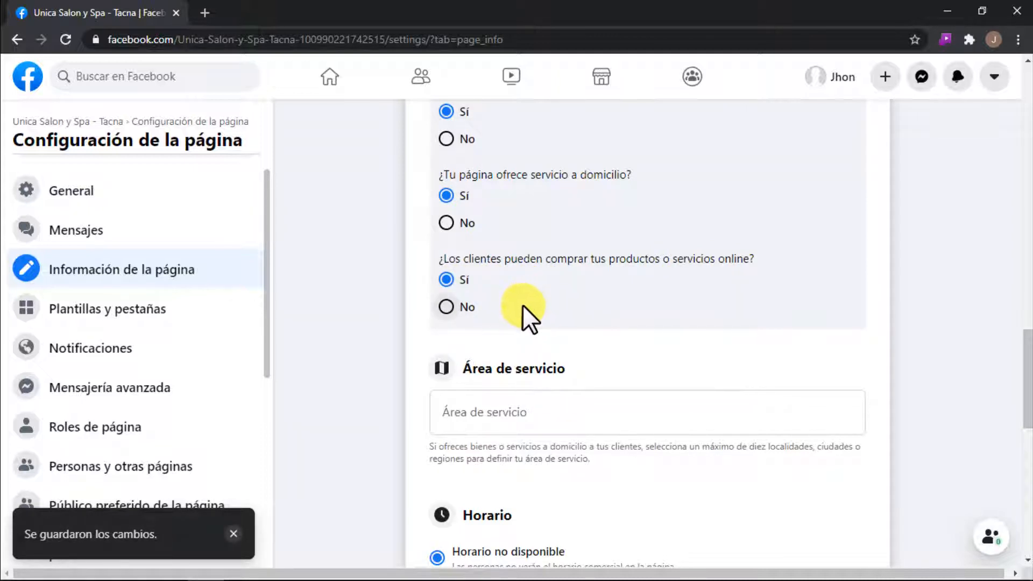
Step: Add "Tacna, Perú" and "Lima, Perú" to the page's service area
{"action": "scroll", "coordinate": [522, 305], "scroll_direction": "down", "scroll_amount": 3}
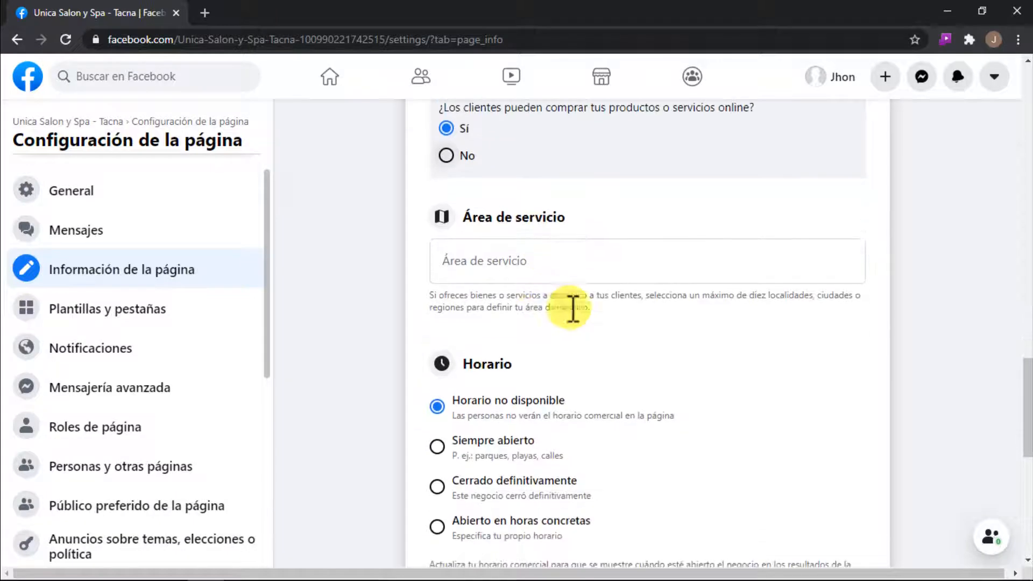
{"action": "left_click", "coordinate": [486, 255]}
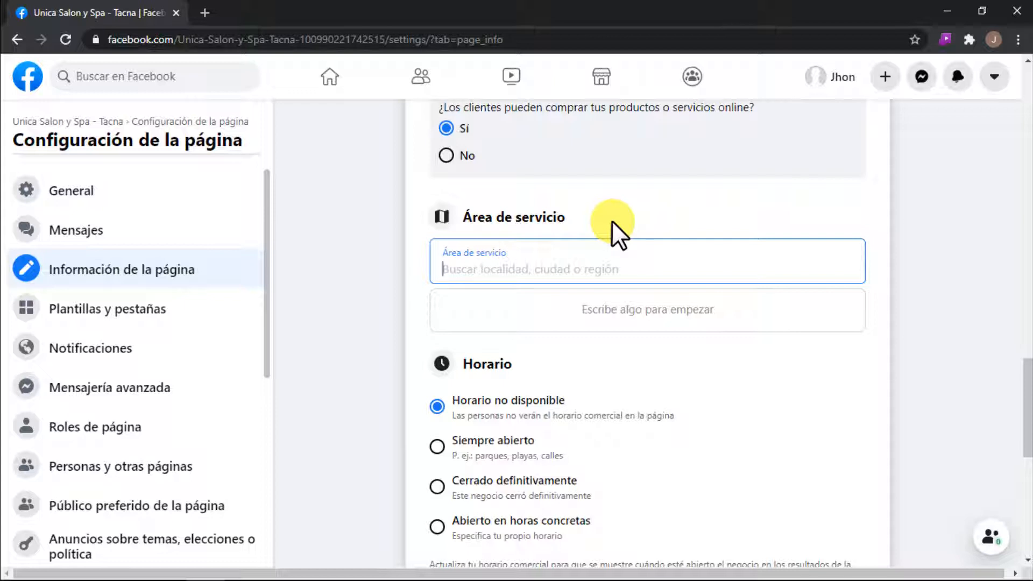
{"action": "type", "text": "tacna"}
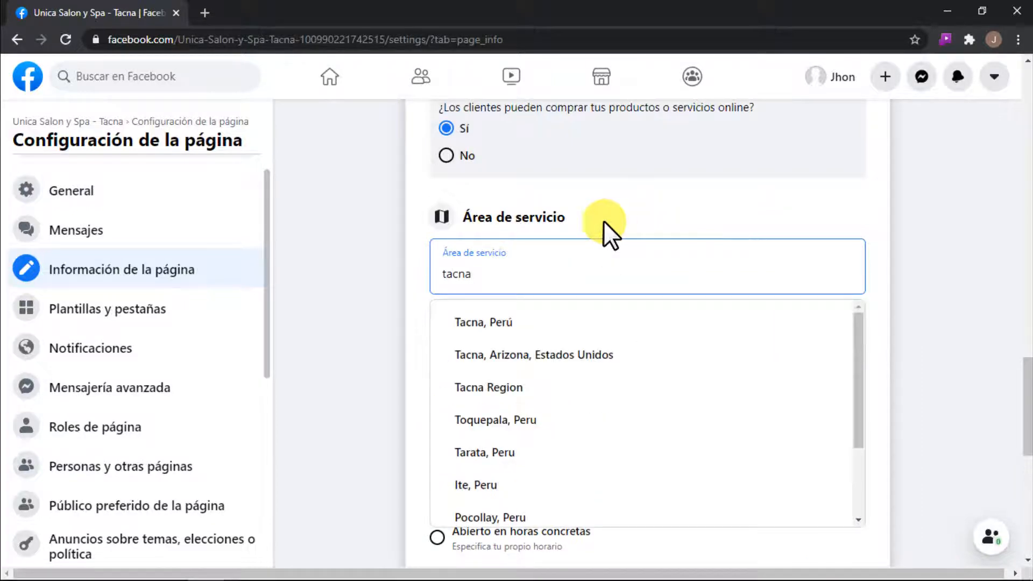
{"action": "left_click", "coordinate": [518, 322]}
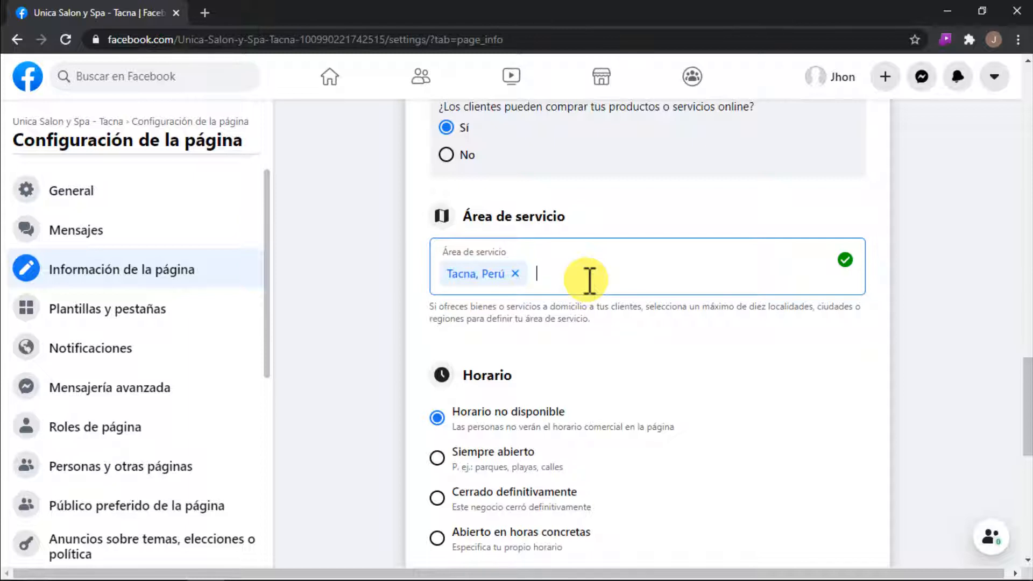
{"action": "type", "text": "lima"}
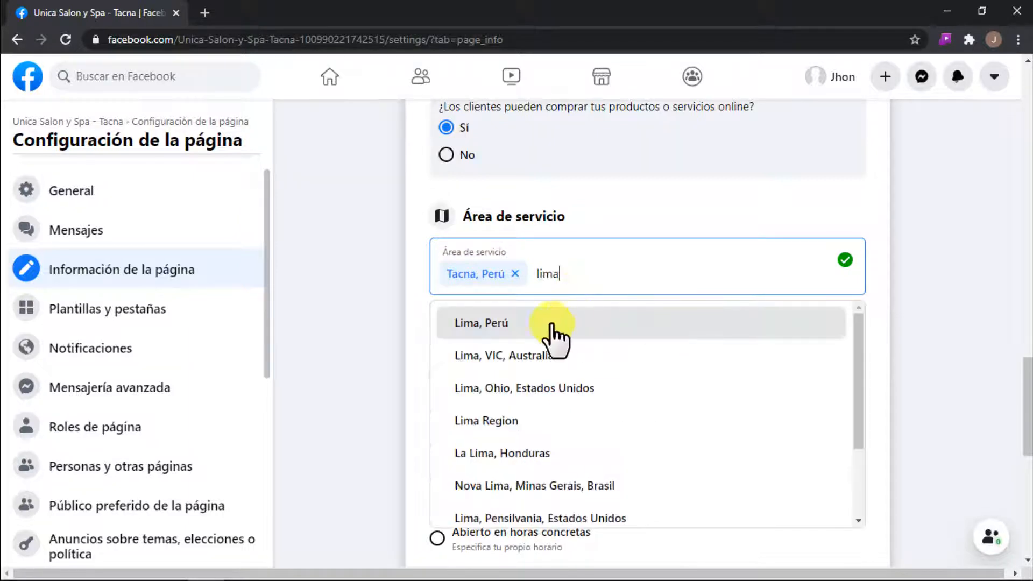
{"action": "left_click", "coordinate": [512, 325]}
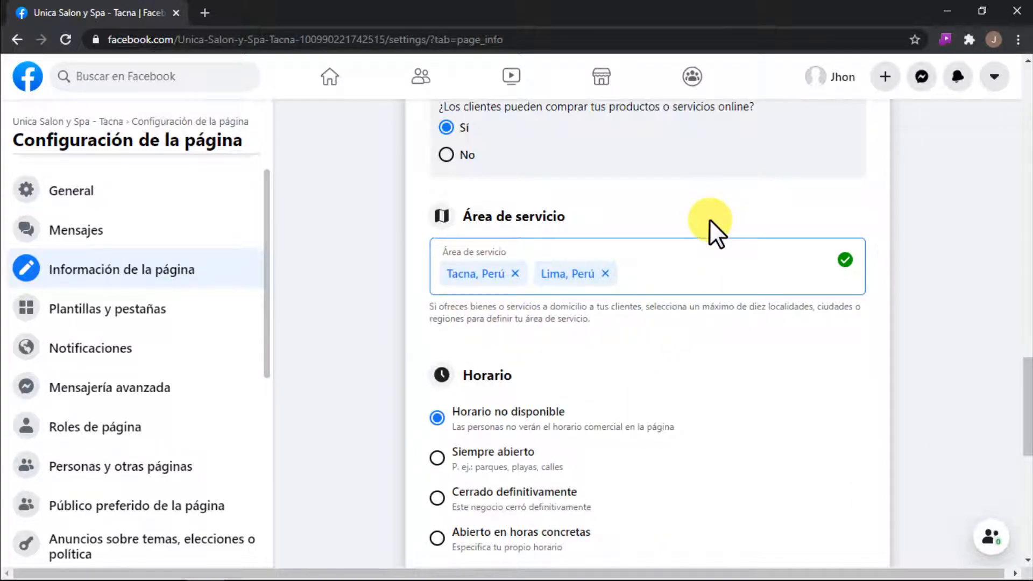
{"action": "left_click_drag", "start_coordinate": [768, 306], "coordinate": [817, 308]}
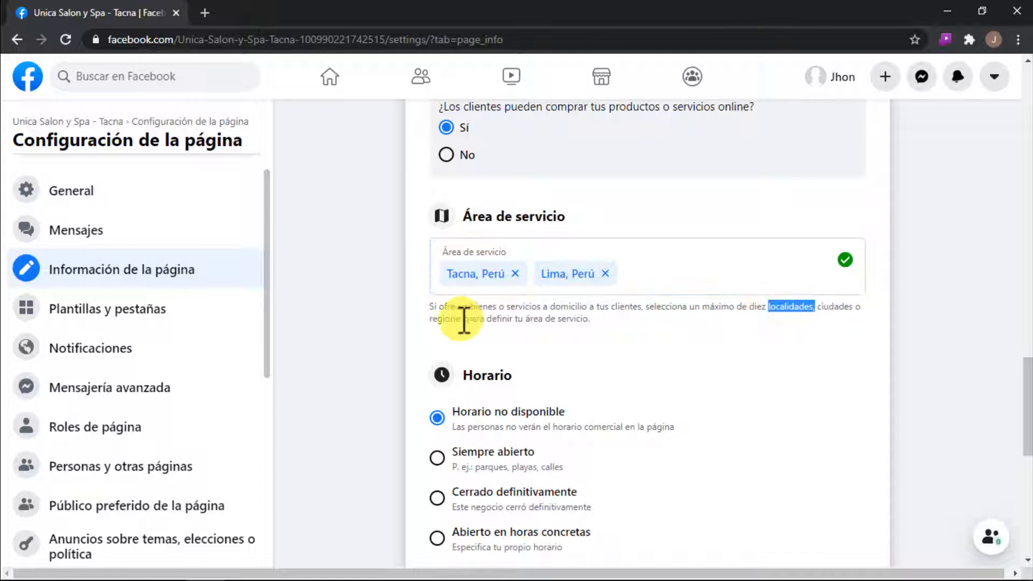
{"action": "left_click_drag", "start_coordinate": [465, 320], "coordinate": [417, 320]}
{"action": "left_click", "coordinate": [562, 320]}
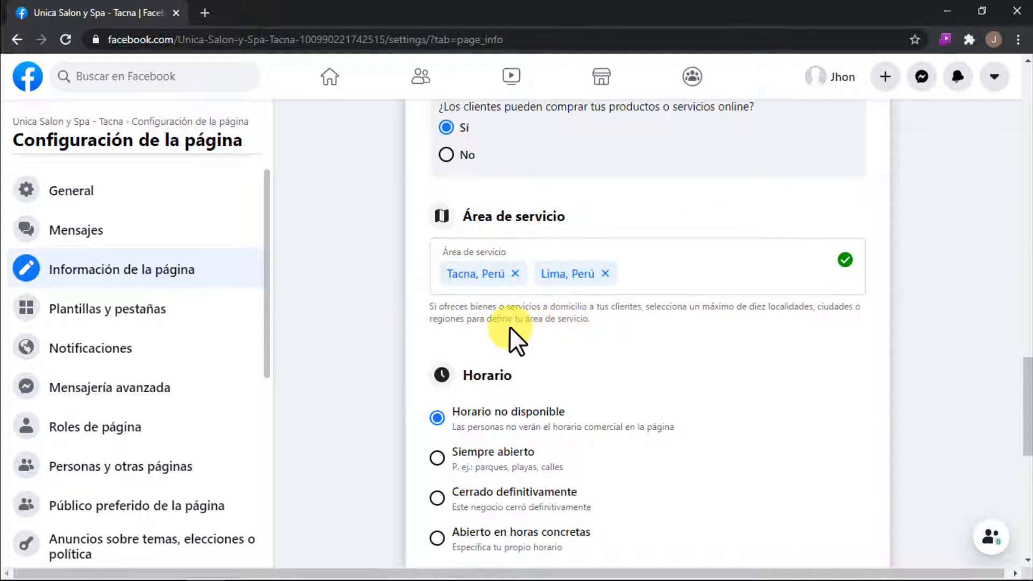
Step: Set the page's business hours option to "Abierto en horas concretas"
{"action": "scroll", "coordinate": [588, 292], "scroll_direction": "down", "scroll_amount": 2}
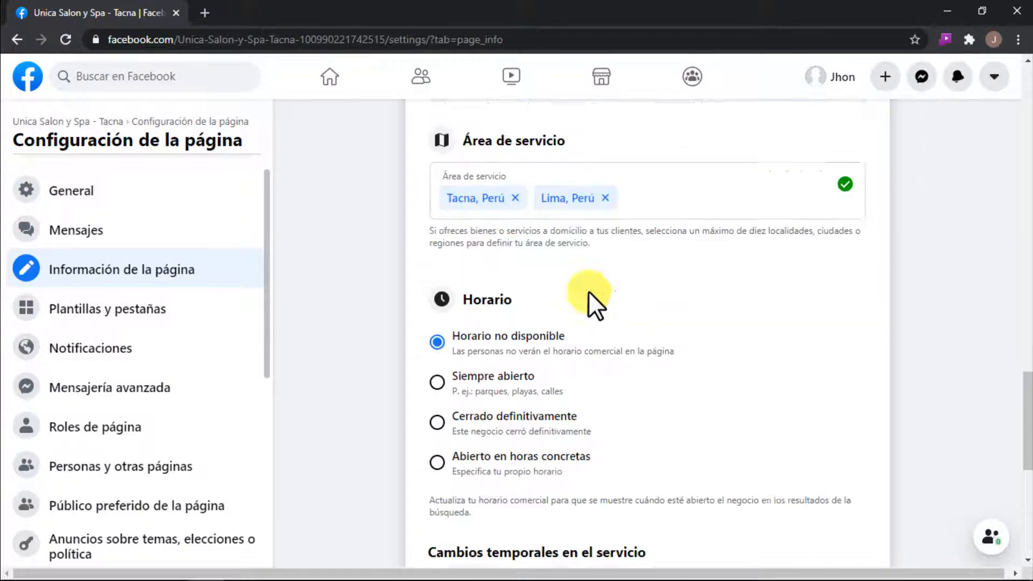
{"action": "scroll", "coordinate": [589, 290], "scroll_direction": "down", "scroll_amount": 2}
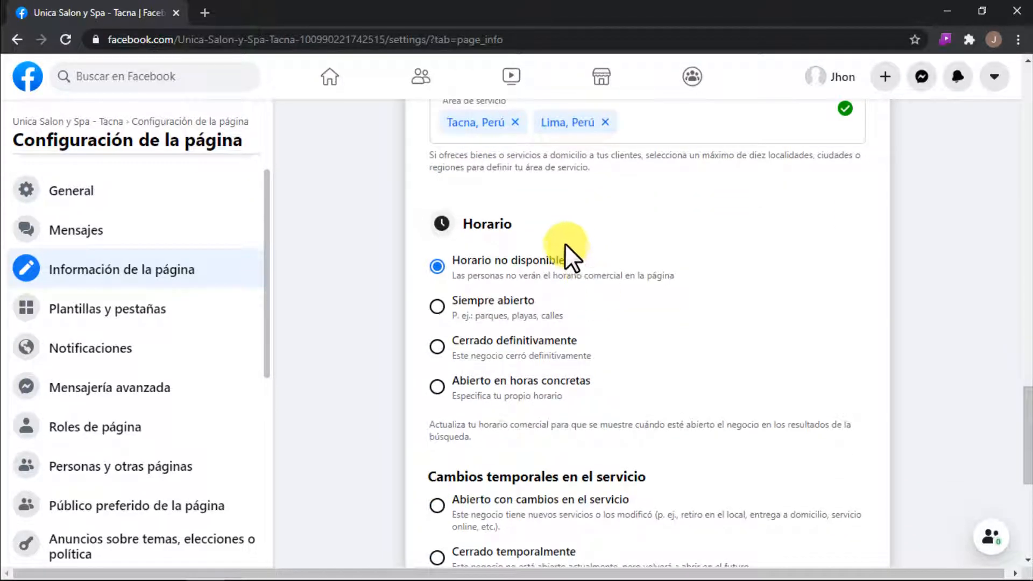
{"action": "scroll", "coordinate": [562, 322], "scroll_direction": "down", "scroll_amount": 2}
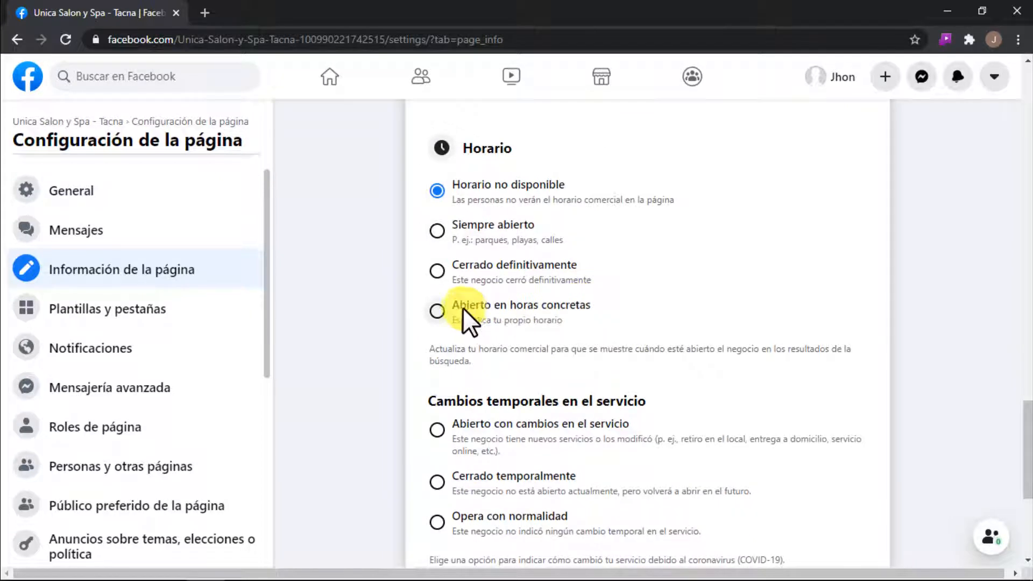
{"action": "left_click", "coordinate": [439, 312]}
Step: Set Monday's opening time to 08:00 in the business hours
{"action": "scroll", "coordinate": [620, 339], "scroll_direction": "down", "scroll_amount": 4}
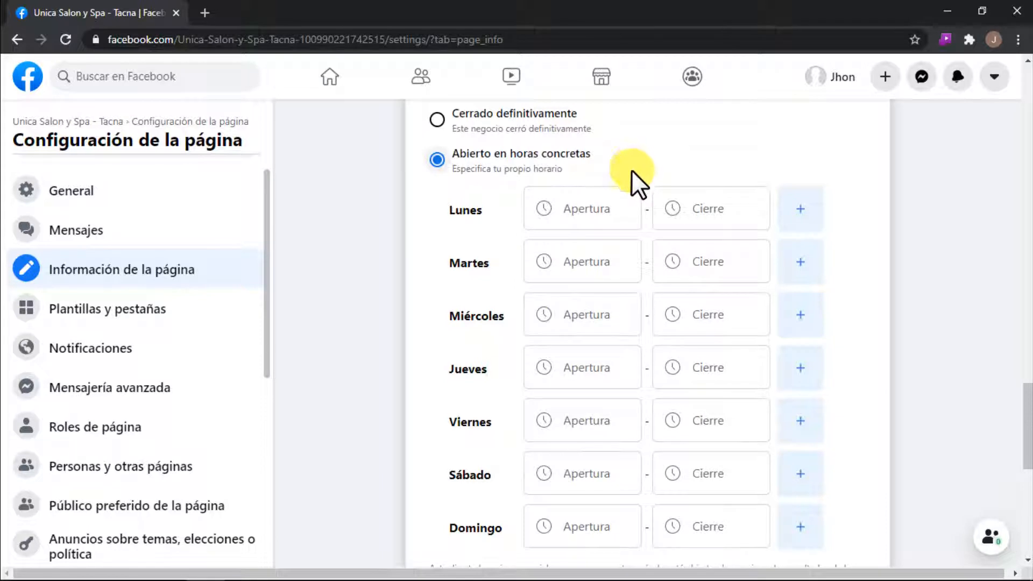
{"action": "scroll", "coordinate": [538, 161], "scroll_direction": "down", "scroll_amount": 2}
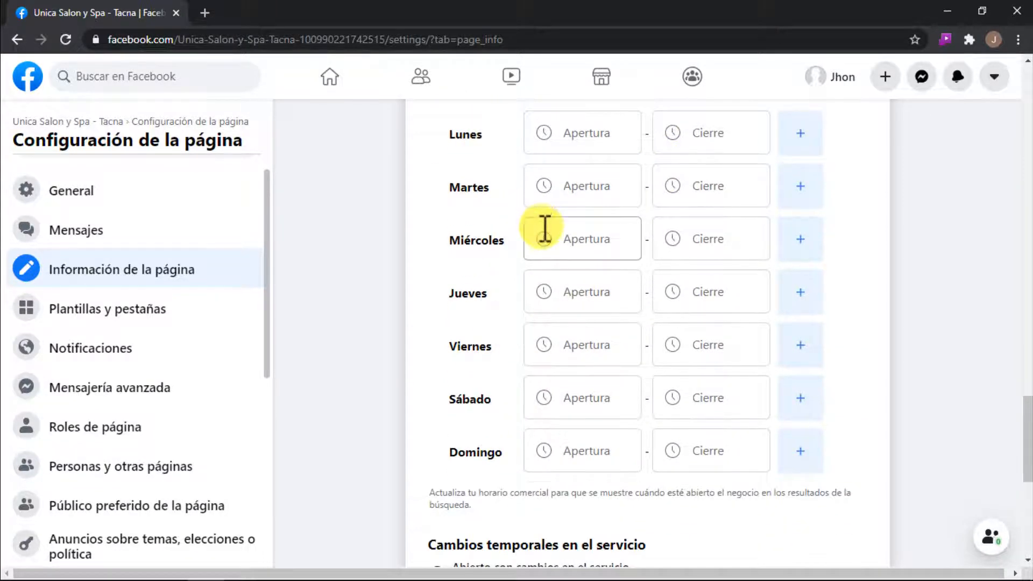
{"action": "scroll", "coordinate": [543, 230], "scroll_direction": "up", "scroll_amount": 2}
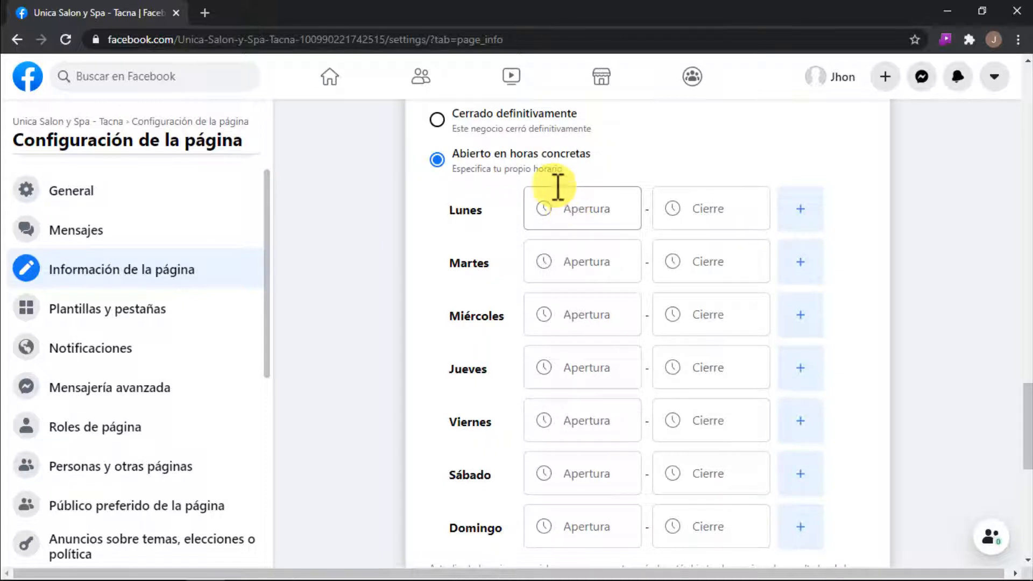
{"action": "left_click", "coordinate": [585, 209]}
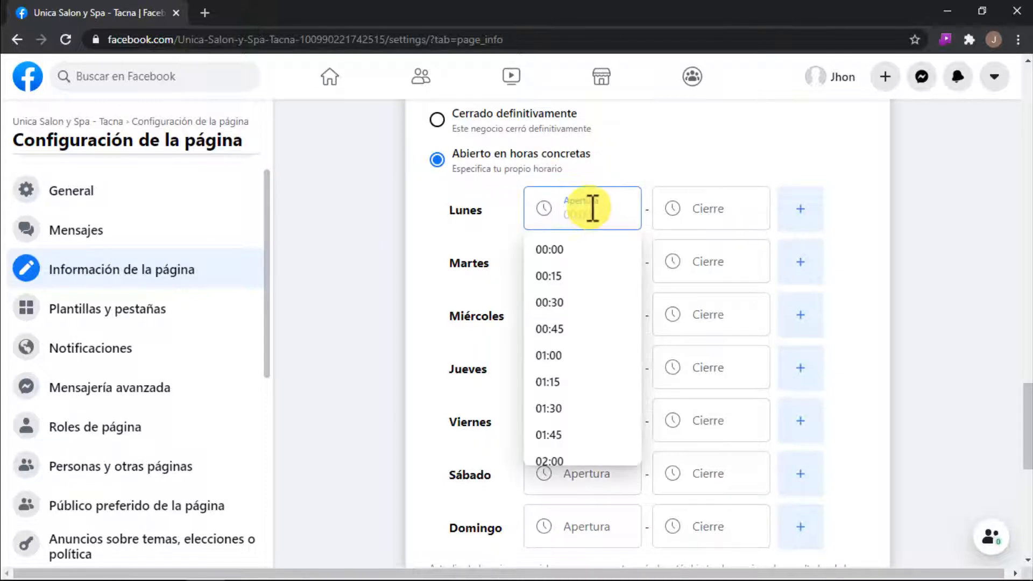
{"action": "type", "text": "0"}
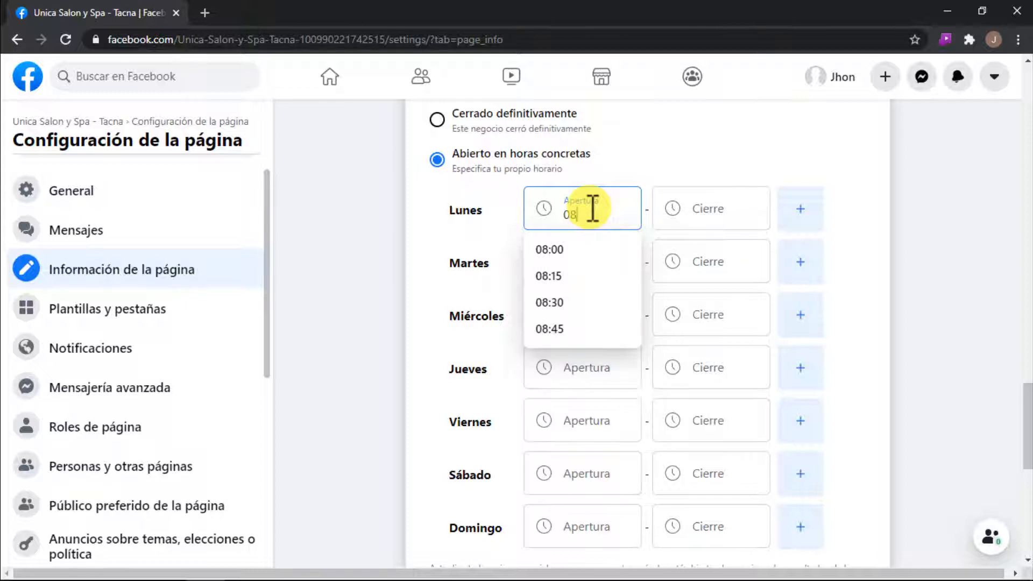
{"action": "type", "text": "8"}
{"action": "left_click", "coordinate": [557, 250]}
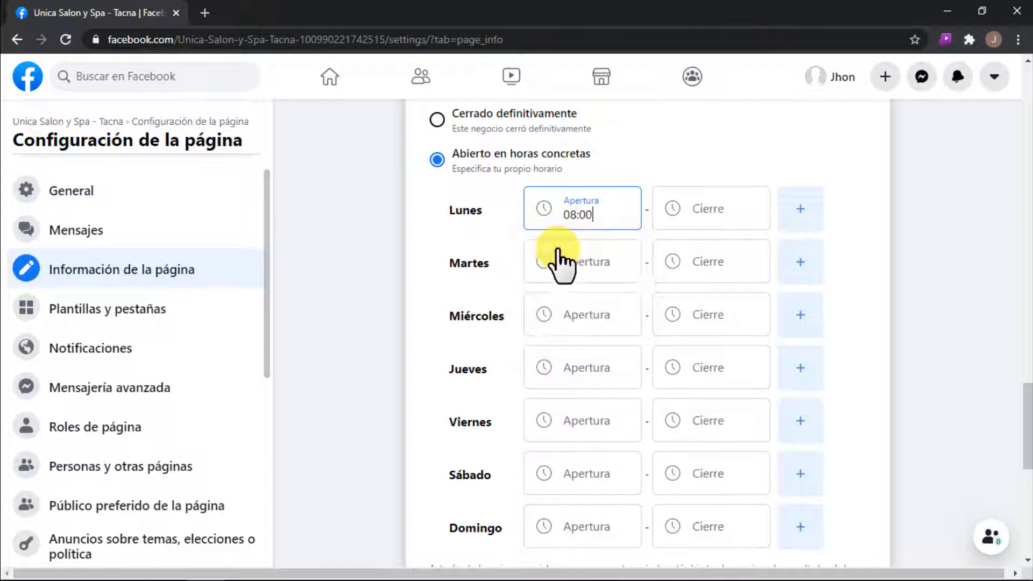
Step: Set Monday's first closing time to 13:00 in the business hours
{"action": "left_click", "coordinate": [708, 207]}
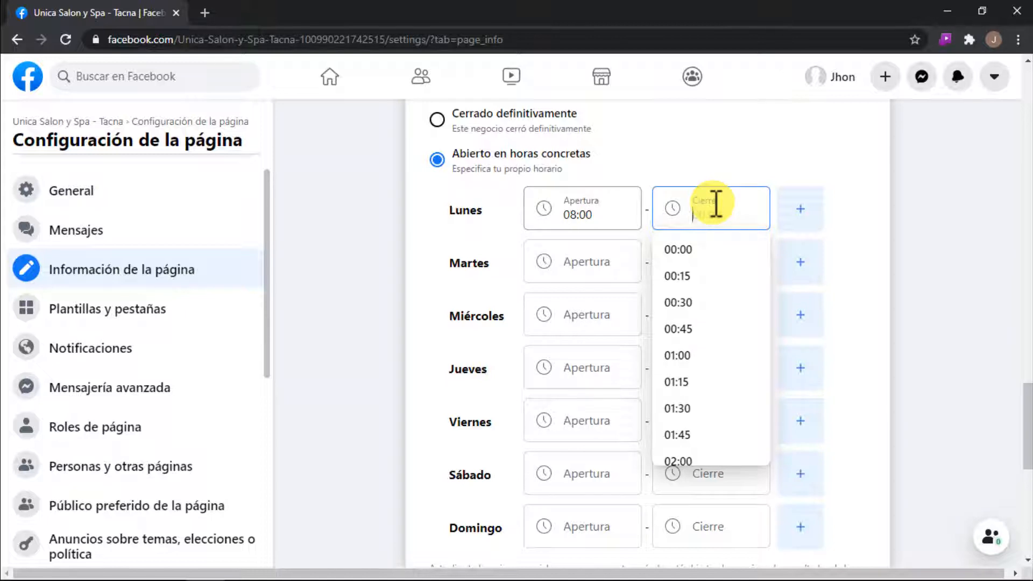
{"action": "type", "text": "13"}
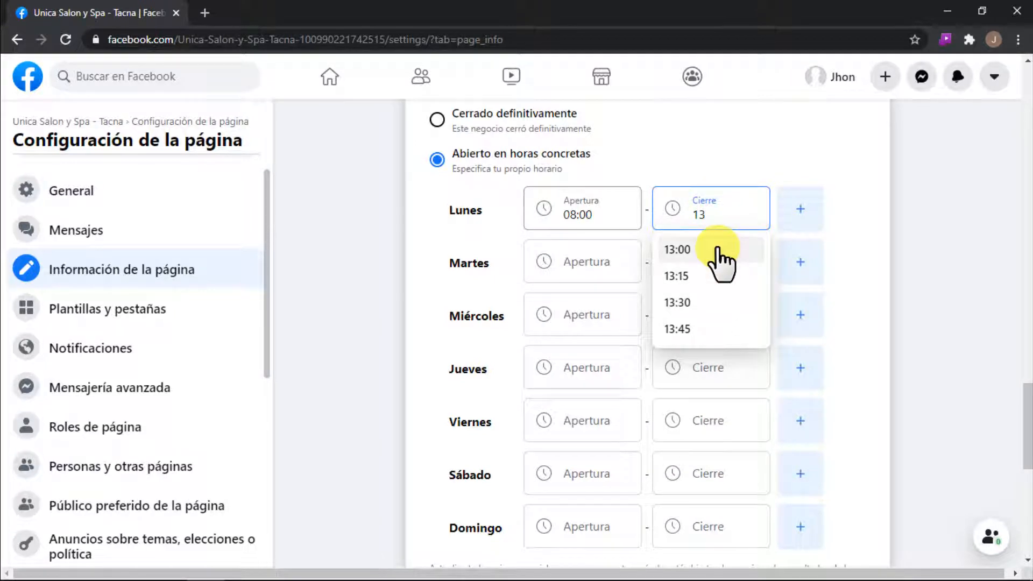
{"action": "left_click", "coordinate": [718, 250]}
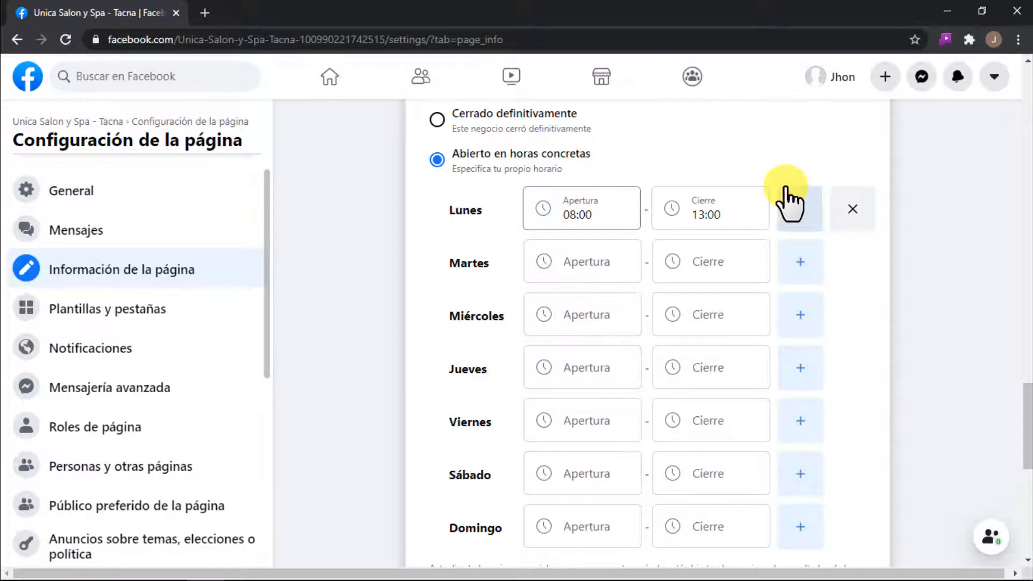
Step: Add a second Monday time slot with opening at 14:00 and closing at 18:00
{"action": "left_click", "coordinate": [798, 216]}
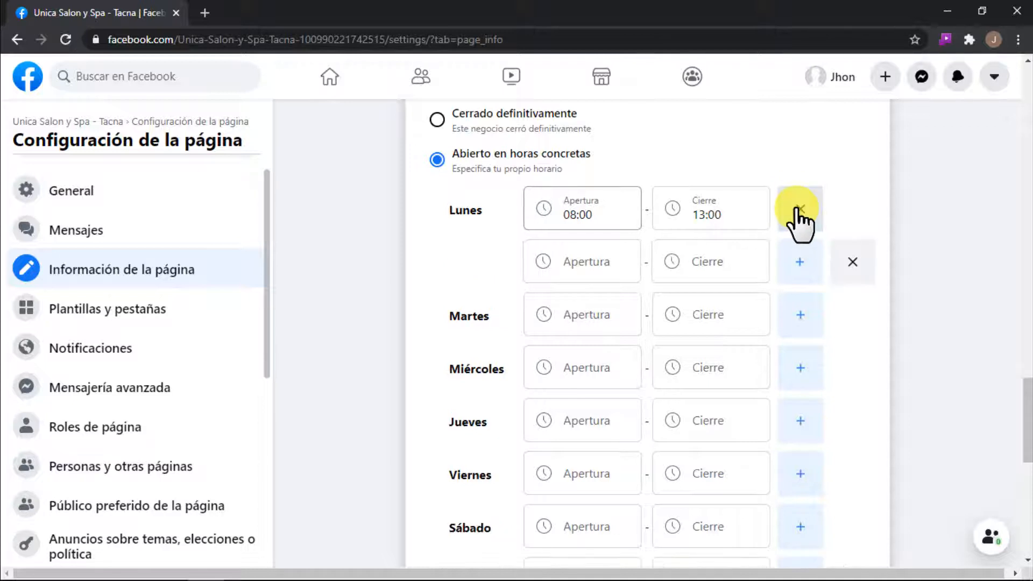
{"action": "left_click", "coordinate": [588, 268]}
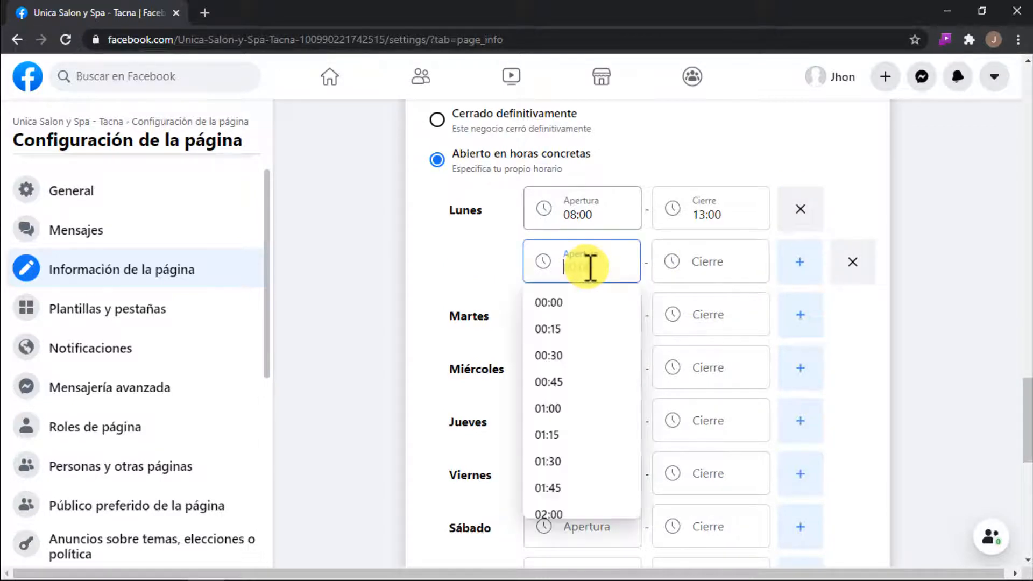
{"action": "type", "text": "14"}
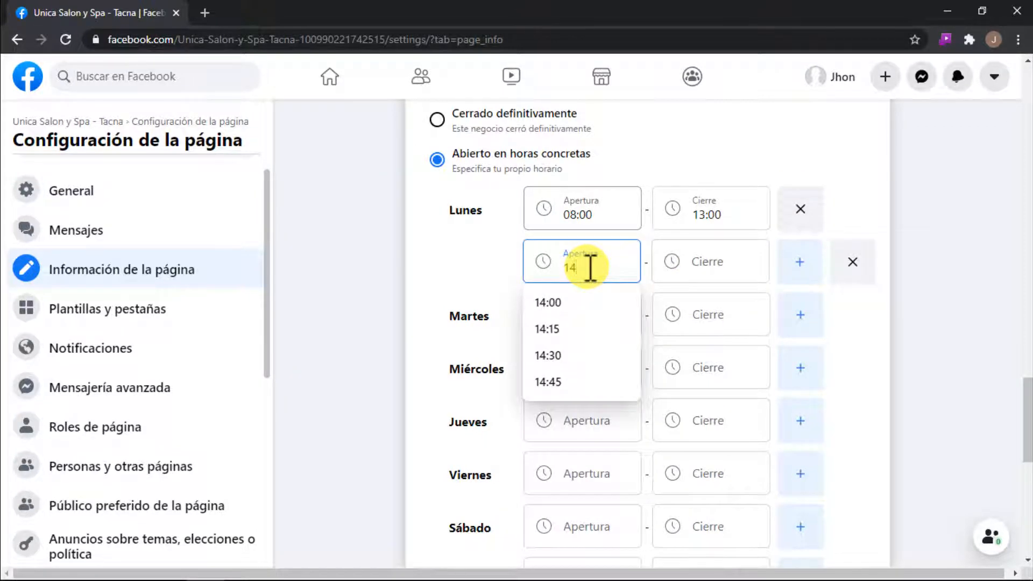
{"action": "left_click", "coordinate": [580, 302]}
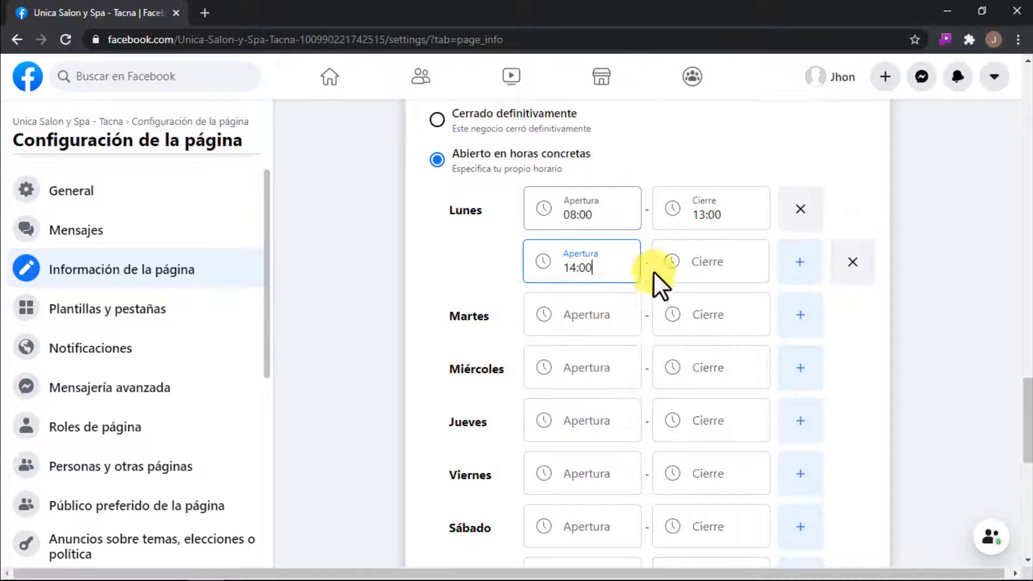
{"action": "left_click", "coordinate": [706, 261]}
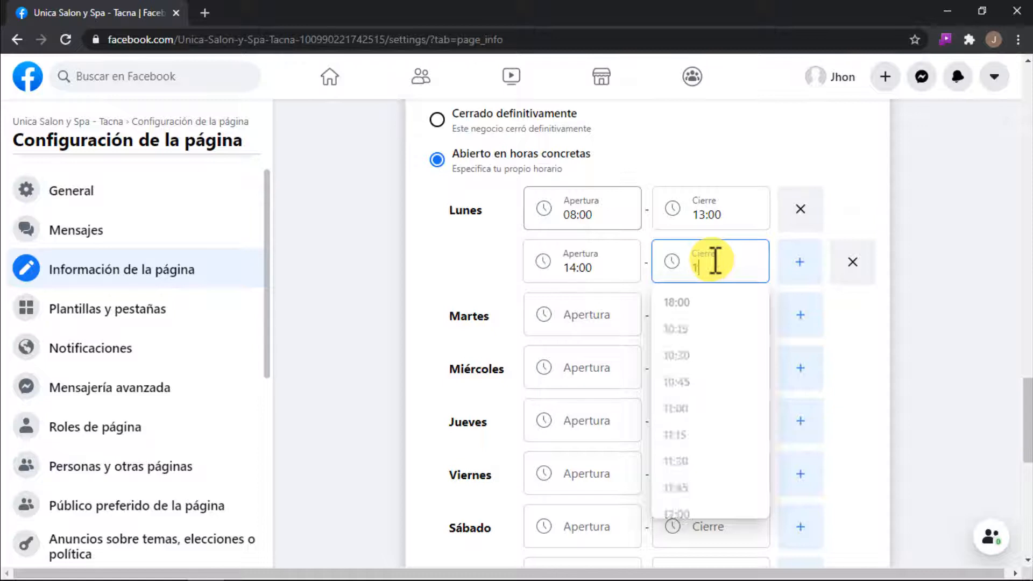
{"action": "type", "text": "18"}
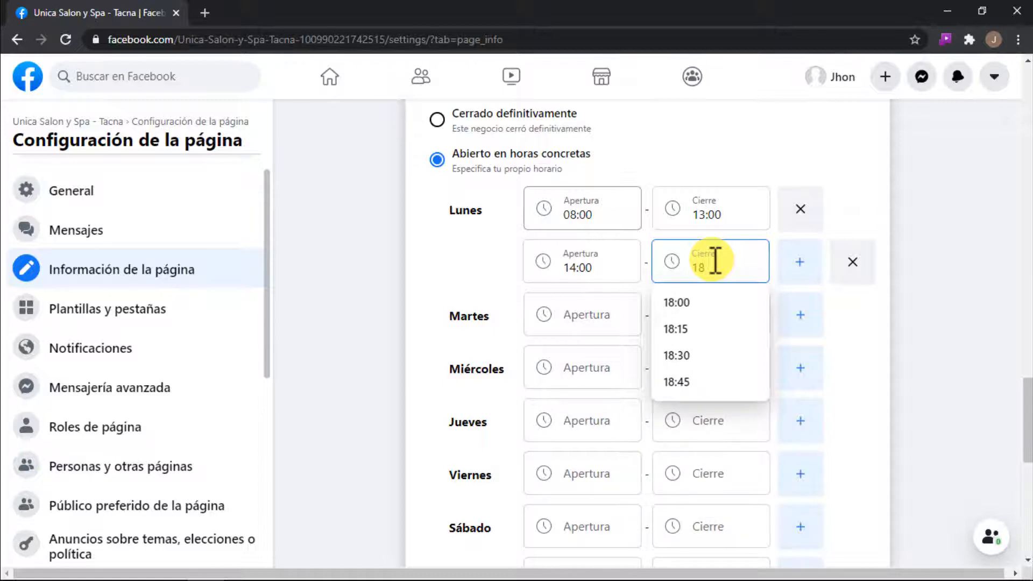
{"action": "left_click", "coordinate": [702, 304]}
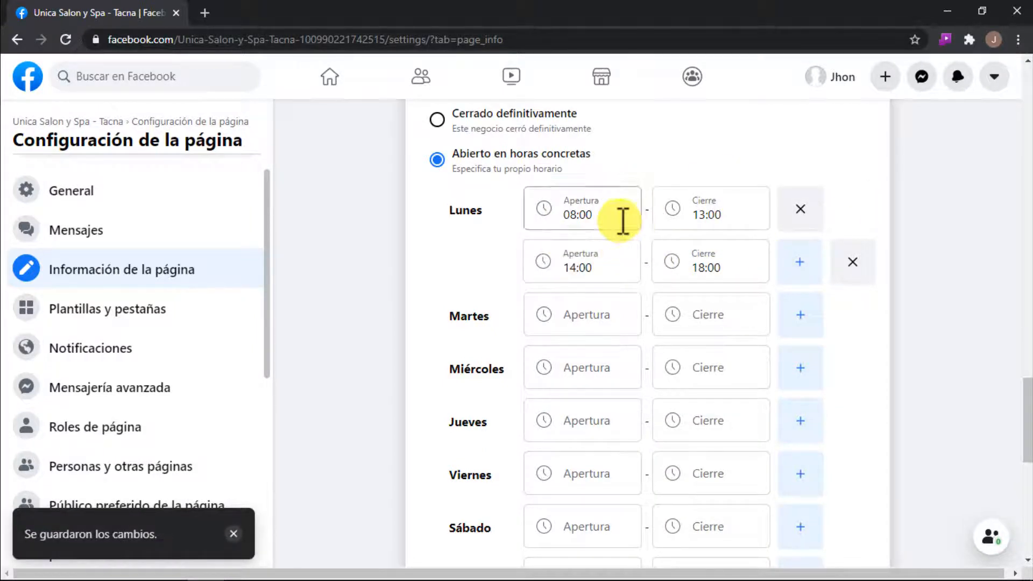
Step: Set Tuesday's hours to 08:00–13:00 and 14:00–18:00, and enter 08:00–13:00 as Wednesday's first slot
{"action": "scroll", "coordinate": [622, 221], "scroll_direction": "down", "scroll_amount": 1}
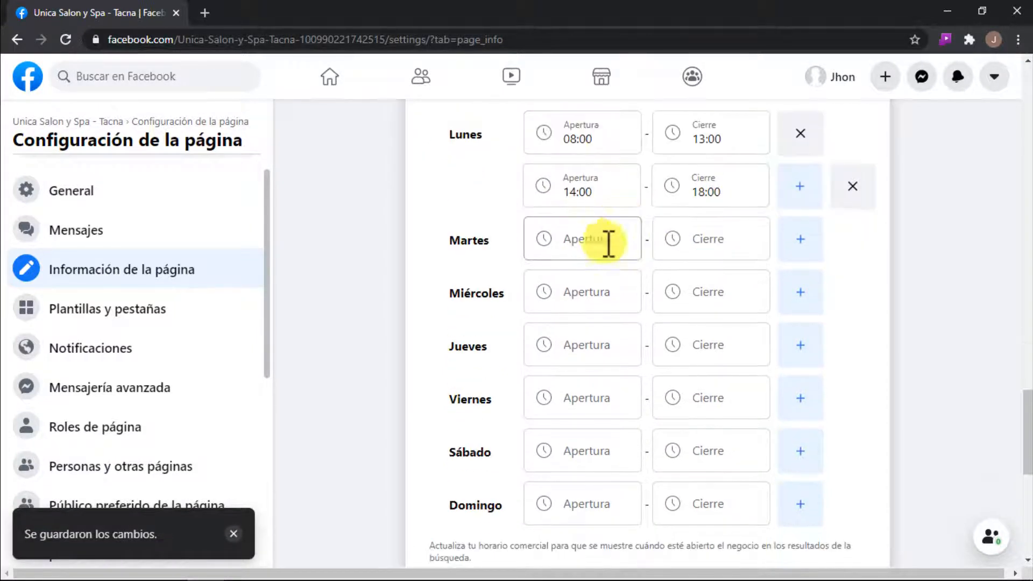
{"action": "left_click", "coordinate": [572, 236]}
{"action": "type", "text": "08"}
{"action": "left_click", "coordinate": [799, 239]}
{"action": "left_click", "coordinate": [710, 344]}
{"action": "type", "text": "13"}
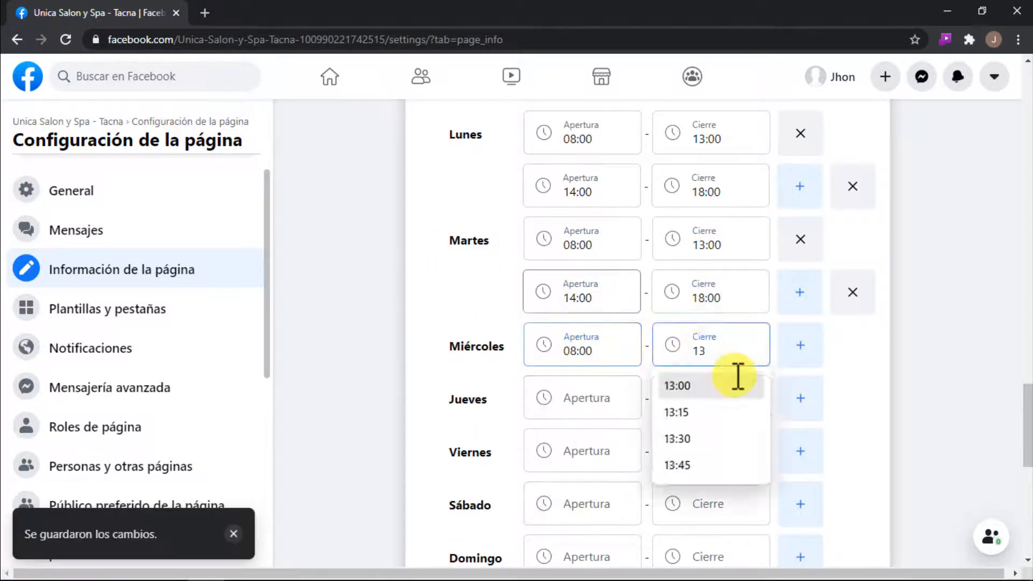
Step: Add Wednesday's 14:00–18:00 slot, set Thursday and Friday to 08:00–13:00 and 14:00–18:00, and set Saturday to 08:00–13:00
{"action": "scroll", "coordinate": [715, 302], "scroll_direction": "down", "scroll_amount": 2}
{"action": "scroll", "coordinate": [715, 302], "scroll_direction": "down", "scroll_amount": 1}
{"action": "left_click", "coordinate": [715, 330]}
{"action": "type", "text": "13:00"}
{"action": "left_click", "coordinate": [800, 329]}
{"action": "left_click", "coordinate": [582, 383]}
{"action": "left_click", "coordinate": [582, 435]}
{"action": "type", "text": "08:00"}
{"action": "left_click", "coordinate": [686, 440]}
{"action": "type", "text": "13:00"}
{"action": "scroll", "coordinate": [848, 457], "scroll_direction": "down", "scroll_amount": 1}
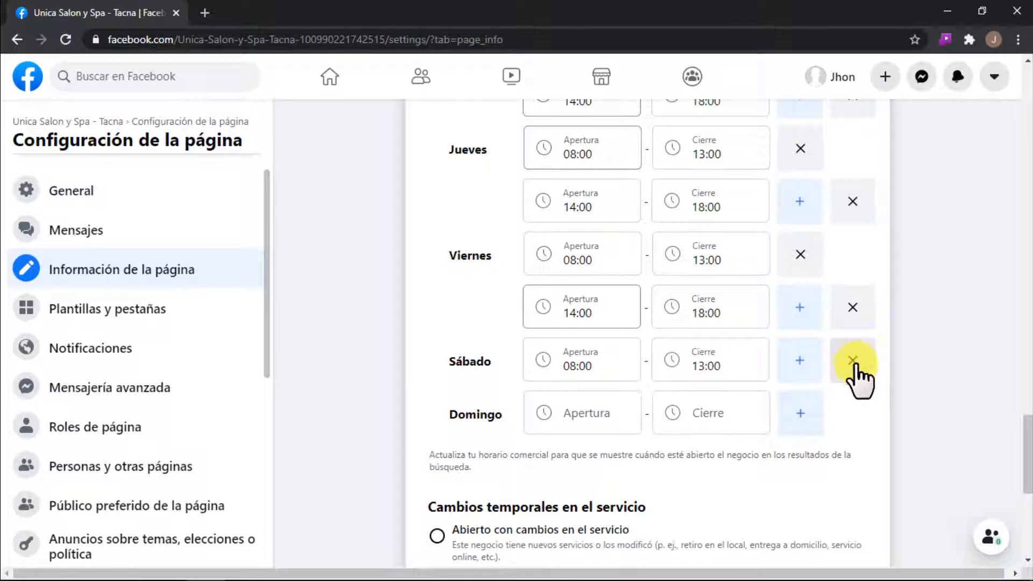
Step: Set the temporary service changes option to "Opera con normalidad"
{"action": "scroll", "coordinate": [827, 402], "scroll_direction": "up", "scroll_amount": 1}
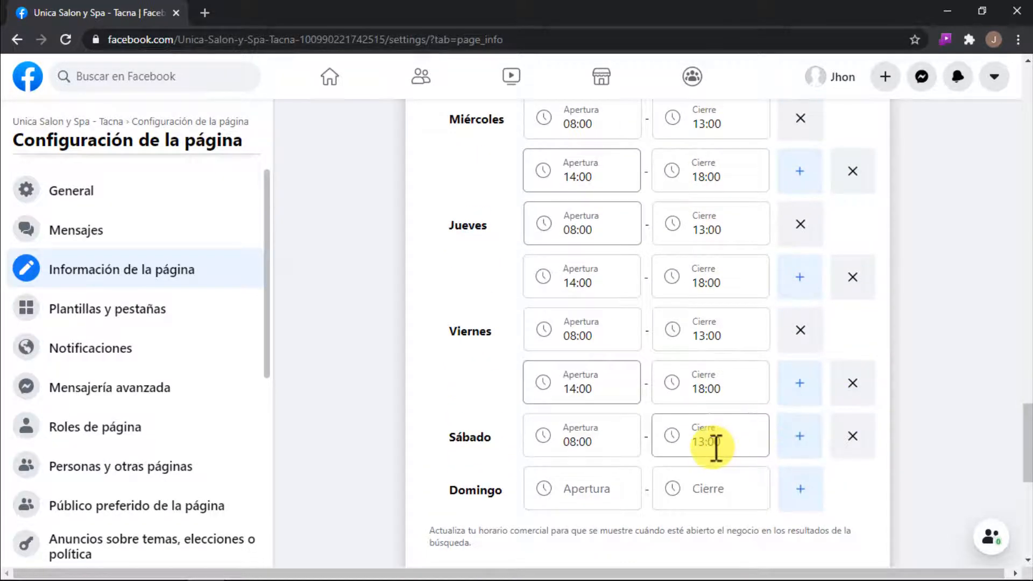
{"action": "scroll", "coordinate": [721, 450], "scroll_direction": "up", "scroll_amount": 2}
{"action": "scroll", "coordinate": [595, 346], "scroll_direction": "down", "scroll_amount": 5}
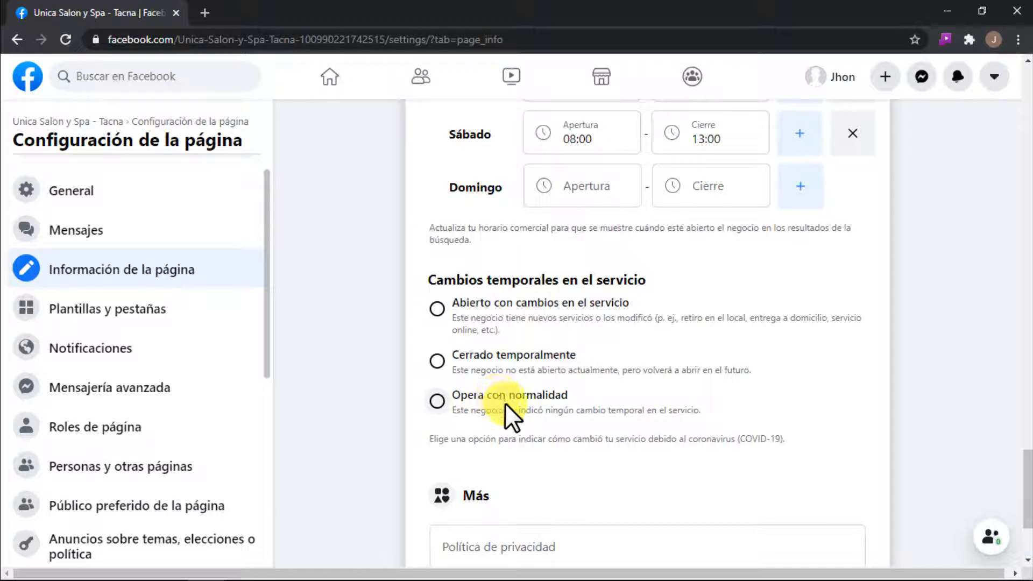
{"action": "left_click", "coordinate": [437, 401]}
{"action": "scroll", "coordinate": [564, 371], "scroll_direction": "down", "scroll_amount": 3}
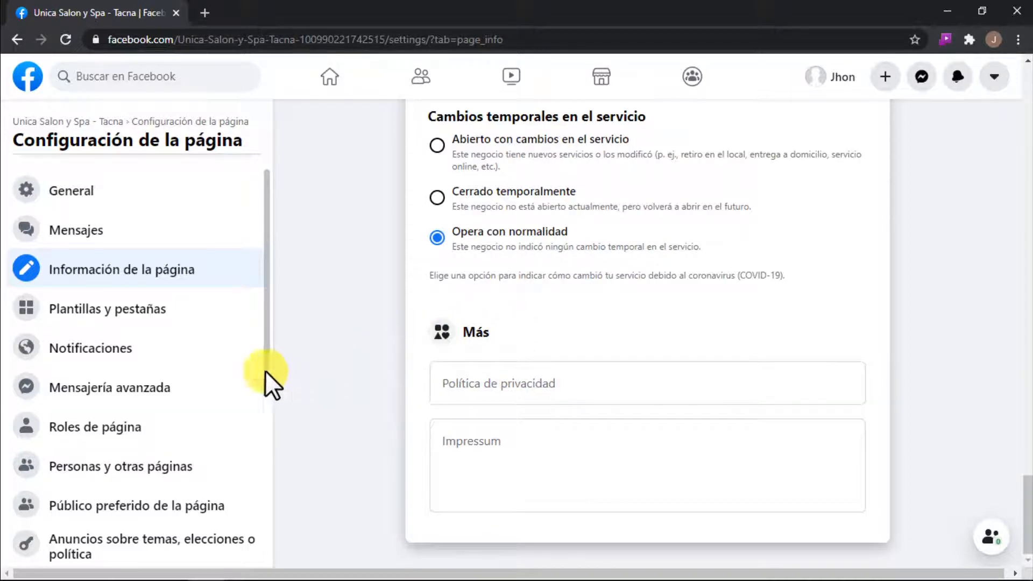
Step: Open the "Plantillas y pestañas" settings and check which template the page currently uses
{"action": "left_click", "coordinate": [144, 314]}
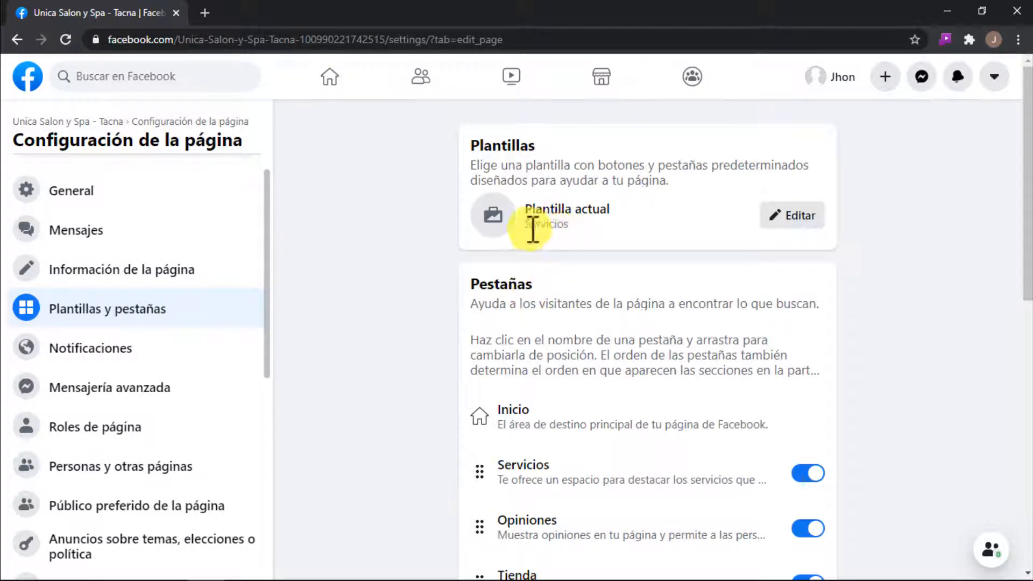
{"action": "left_click_drag", "start_coordinate": [530, 223], "coordinate": [574, 227]}
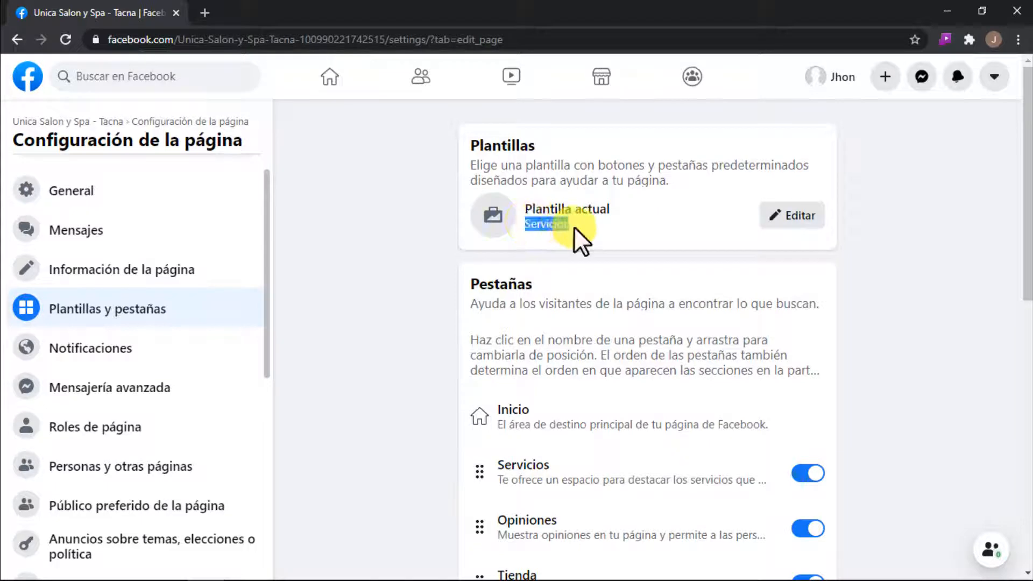
{"action": "left_click", "coordinate": [584, 231]}
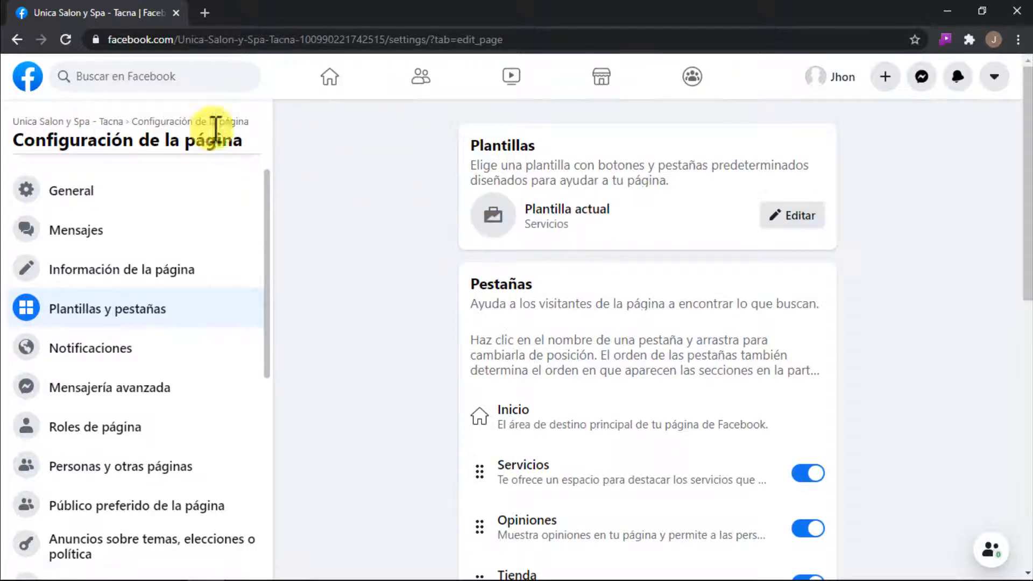
Step: View the salon's page as a visitor, examine its information and navigation tabs including those under "Más", and exit the visitor view
{"action": "left_click", "coordinate": [56, 124]}
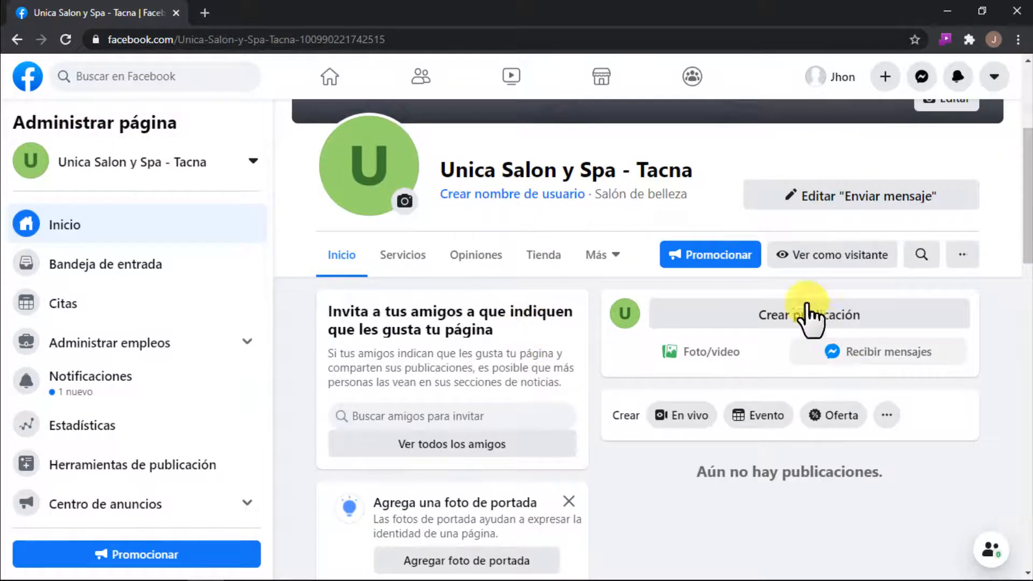
{"action": "left_click", "coordinate": [843, 257]}
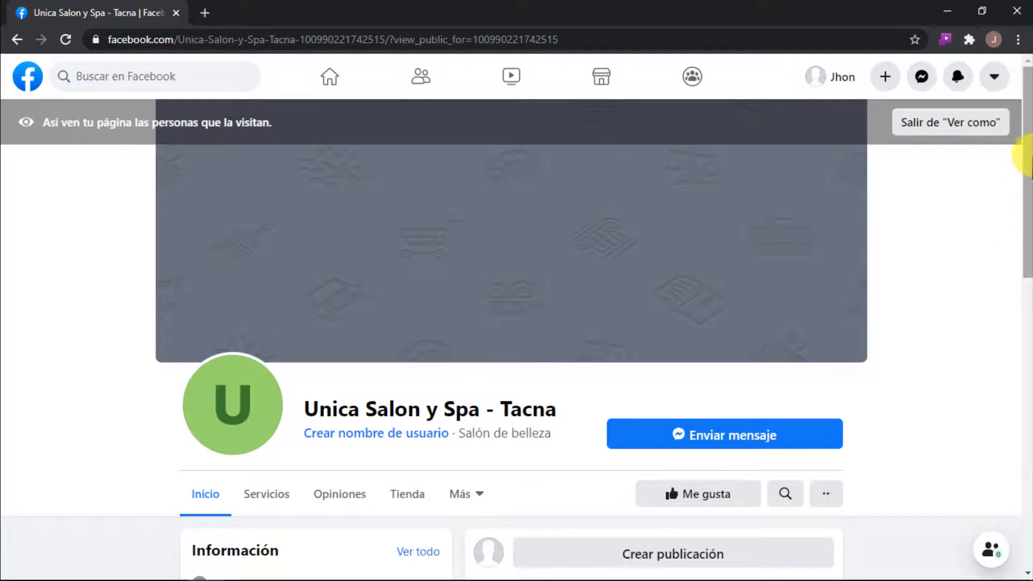
{"action": "mouse_move", "coordinate": [1025, 161]}
{"action": "left_mouse_down"}
{"action": "mouse_move", "coordinate": [1023, 369]}
{"action": "mouse_move", "coordinate": [1024, 167]}
{"action": "left_mouse_up"}
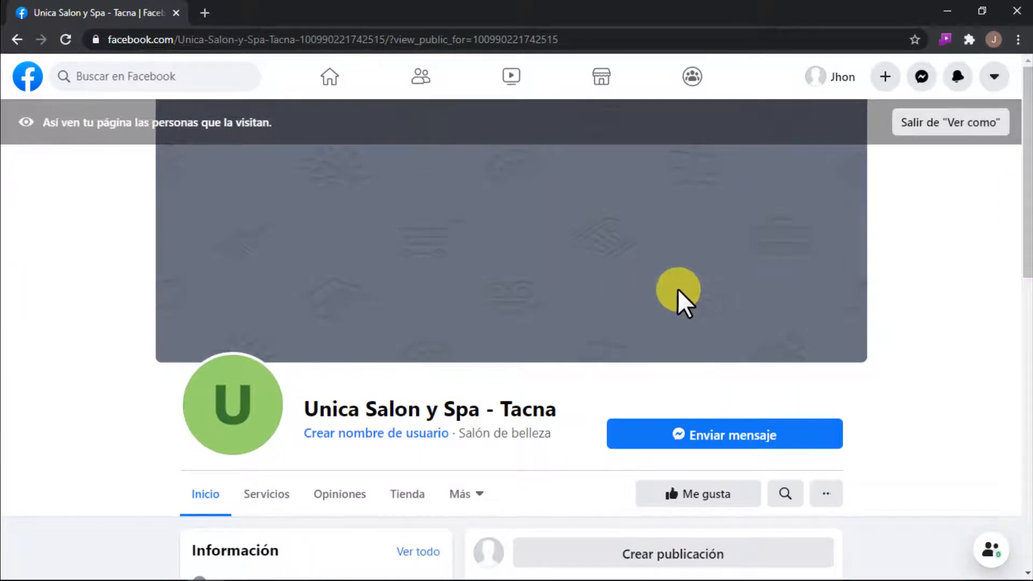
{"action": "scroll", "coordinate": [635, 280], "scroll_direction": "down", "scroll_amount": 2}
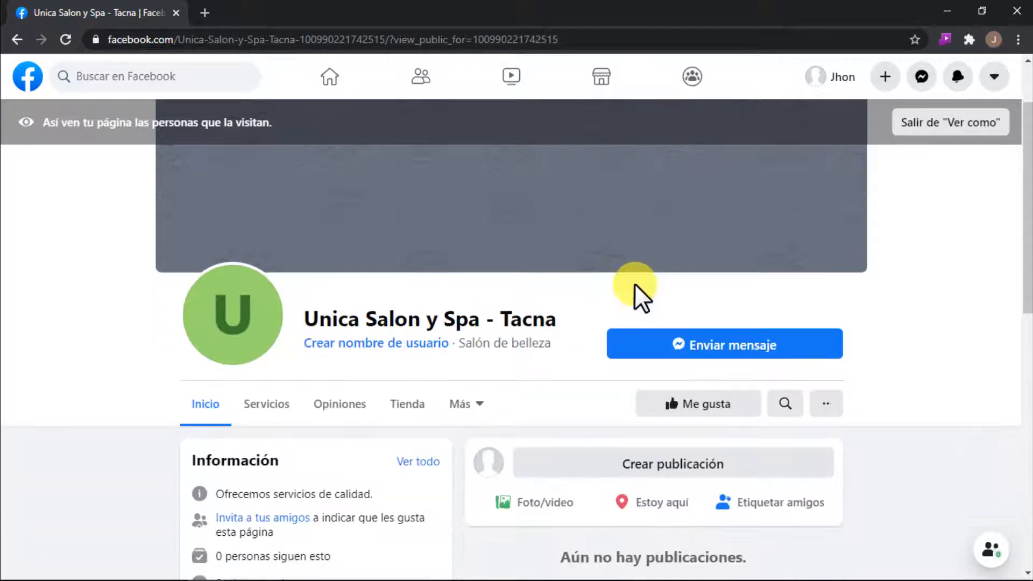
{"action": "scroll", "coordinate": [643, 297], "scroll_direction": "up", "scroll_amount": 2}
{"action": "scroll", "coordinate": [640, 284], "scroll_direction": "down", "scroll_amount": 4}
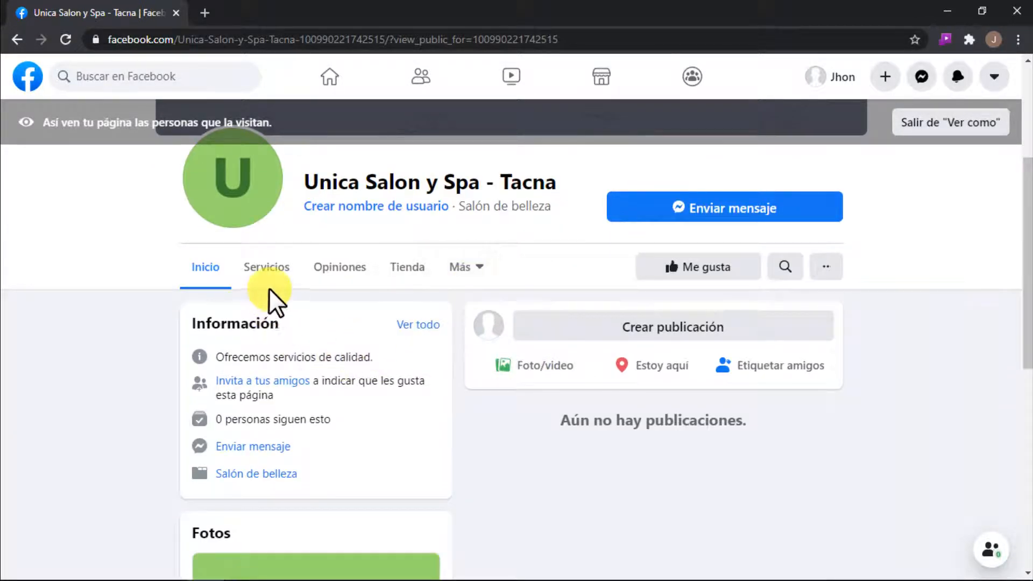
{"action": "left_click", "coordinate": [451, 264]}
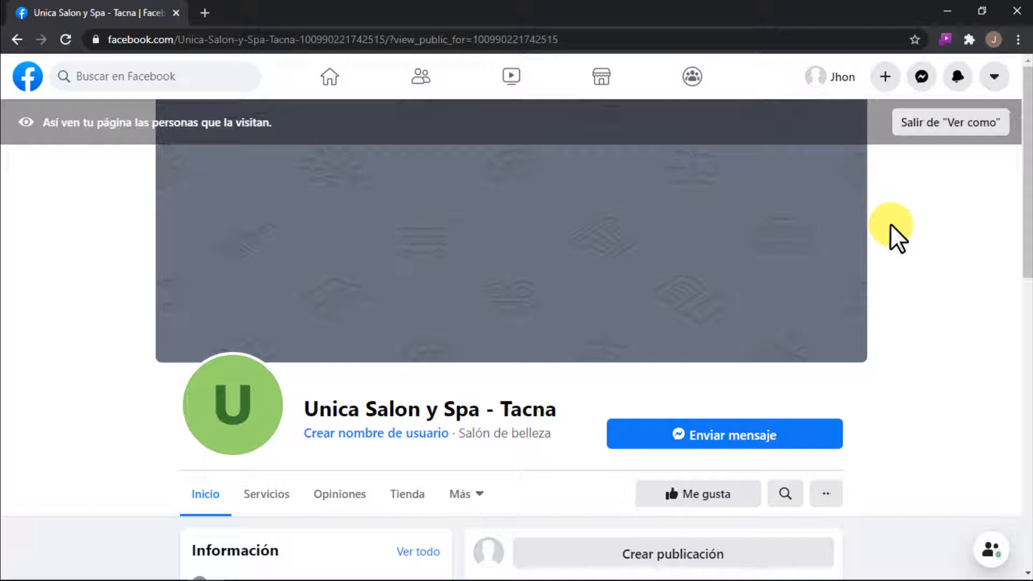
{"action": "scroll", "coordinate": [844, 228], "scroll_direction": "down", "scroll_amount": 3}
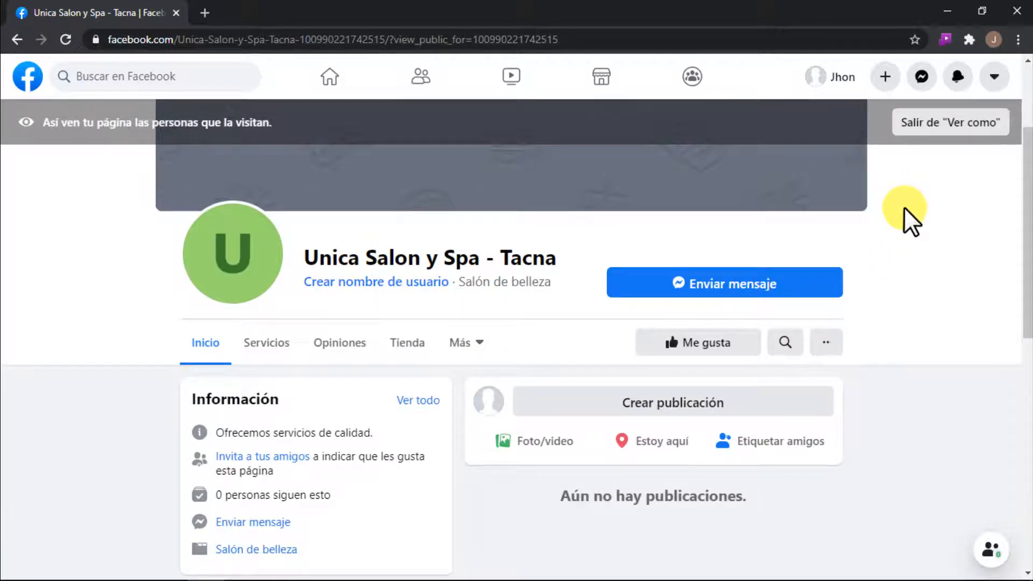
{"action": "left_click", "coordinate": [472, 344]}
{"action": "scroll", "coordinate": [486, 360], "scroll_direction": "down", "scroll_amount": 1}
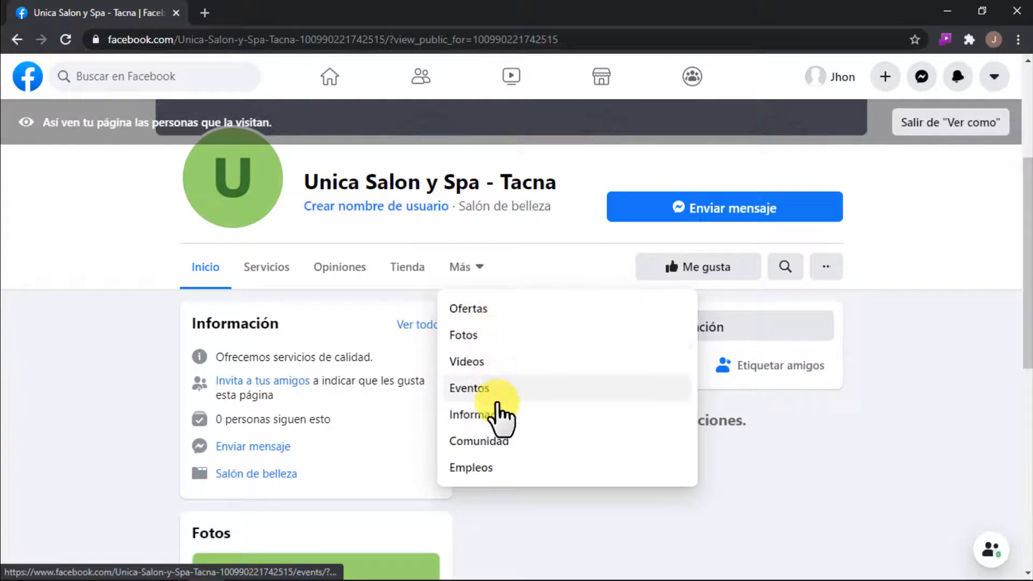
{"action": "scroll", "coordinate": [927, 142], "scroll_direction": "up", "scroll_amount": 3}
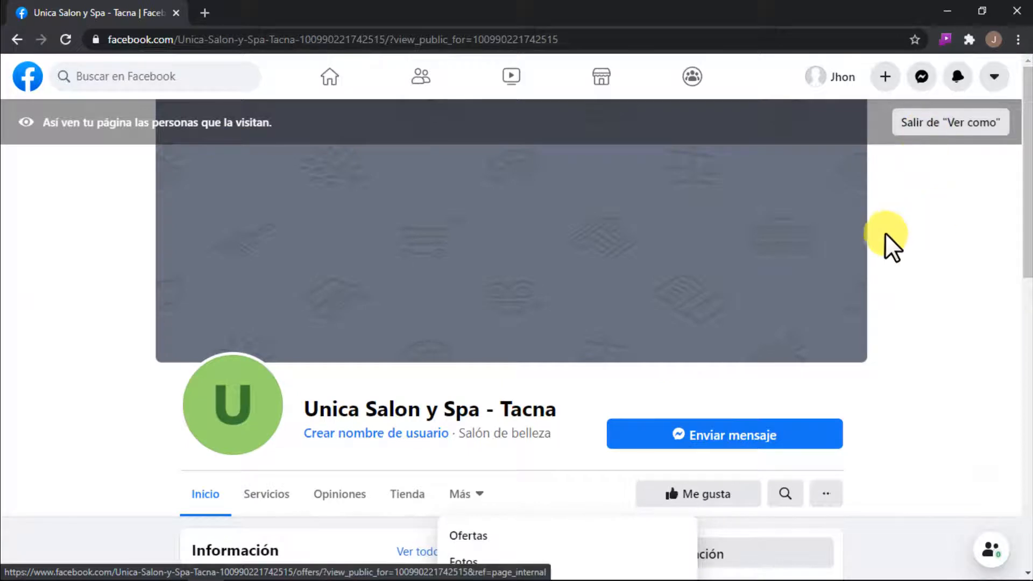
{"action": "left_click", "coordinate": [926, 129]}
Step: Return to the page's template settings, browse the available templates and open the details of "Restaurantes y cafés"
{"action": "scroll", "coordinate": [132, 362], "scroll_direction": "down", "scroll_amount": 3}
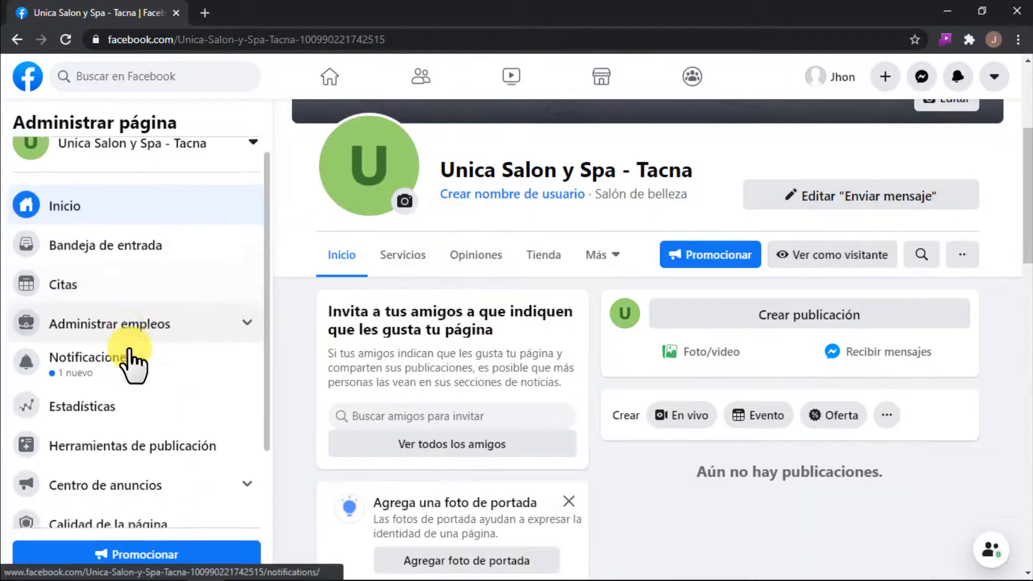
{"action": "left_click", "coordinate": [81, 501]}
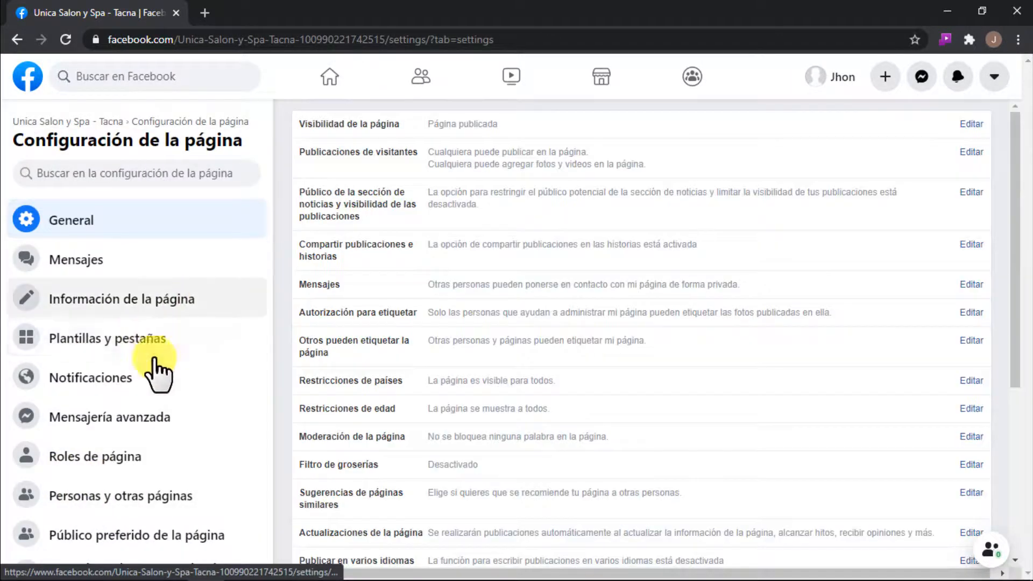
{"action": "left_click", "coordinate": [121, 348]}
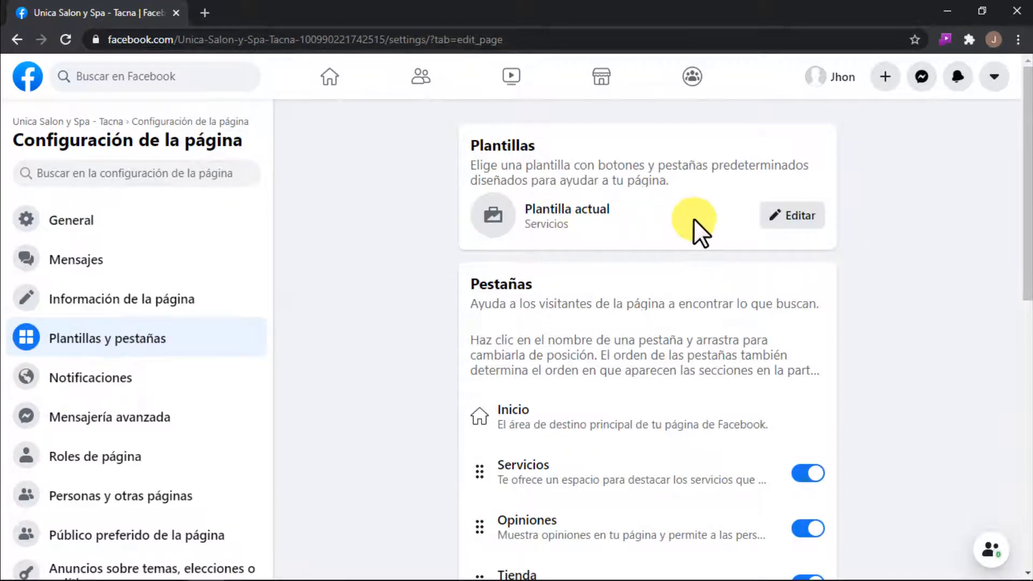
{"action": "left_click", "coordinate": [793, 217]}
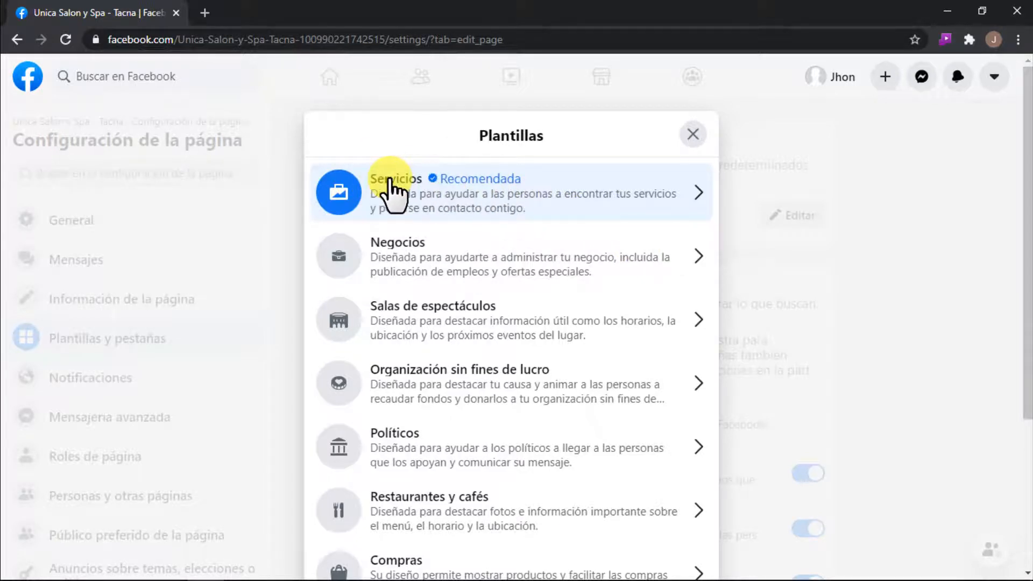
{"action": "scroll", "coordinate": [569, 212], "scroll_direction": "down", "scroll_amount": 1}
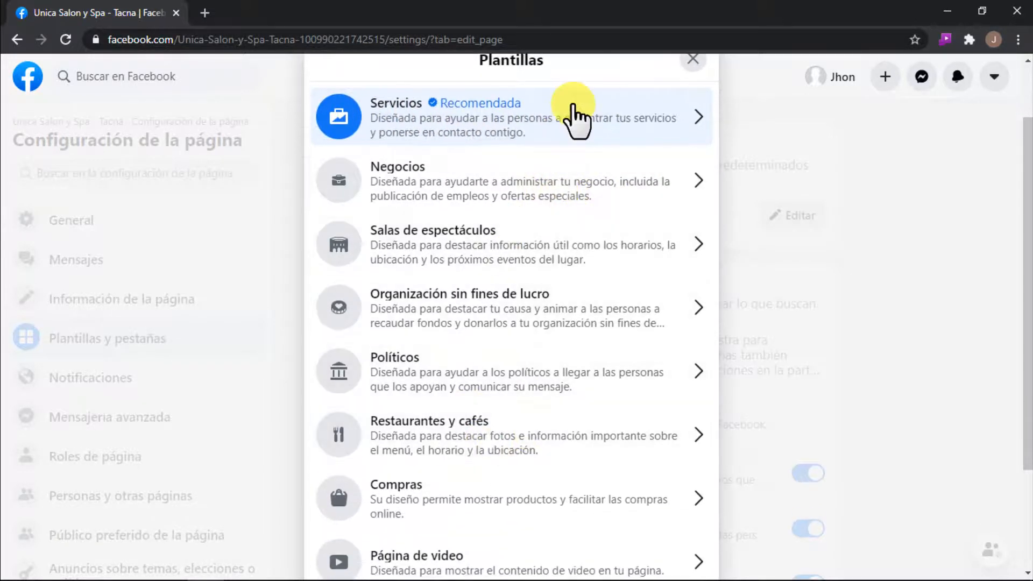
{"action": "scroll", "coordinate": [516, 258], "scroll_direction": "down", "scroll_amount": 2}
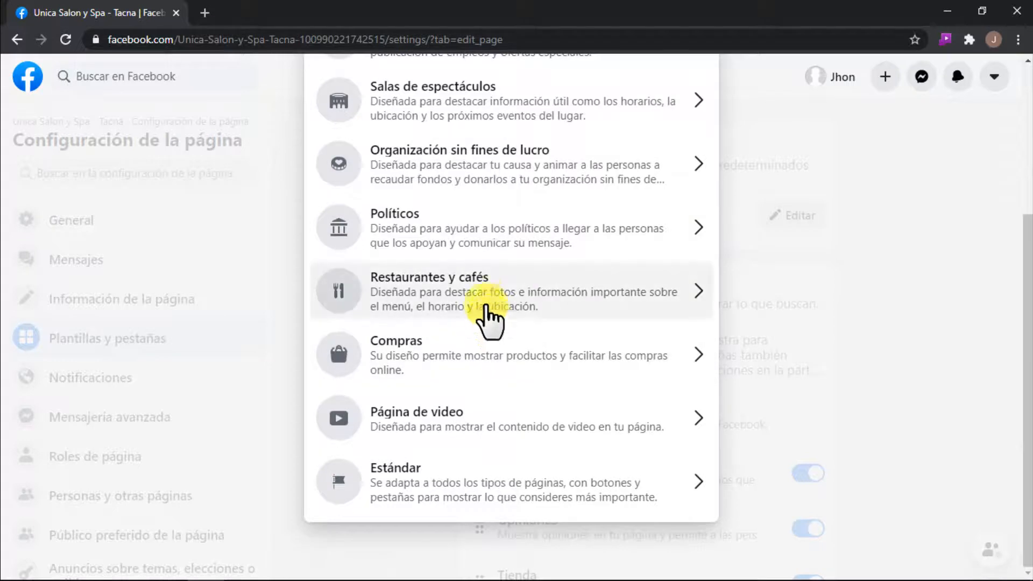
{"action": "left_click", "coordinate": [514, 304]}
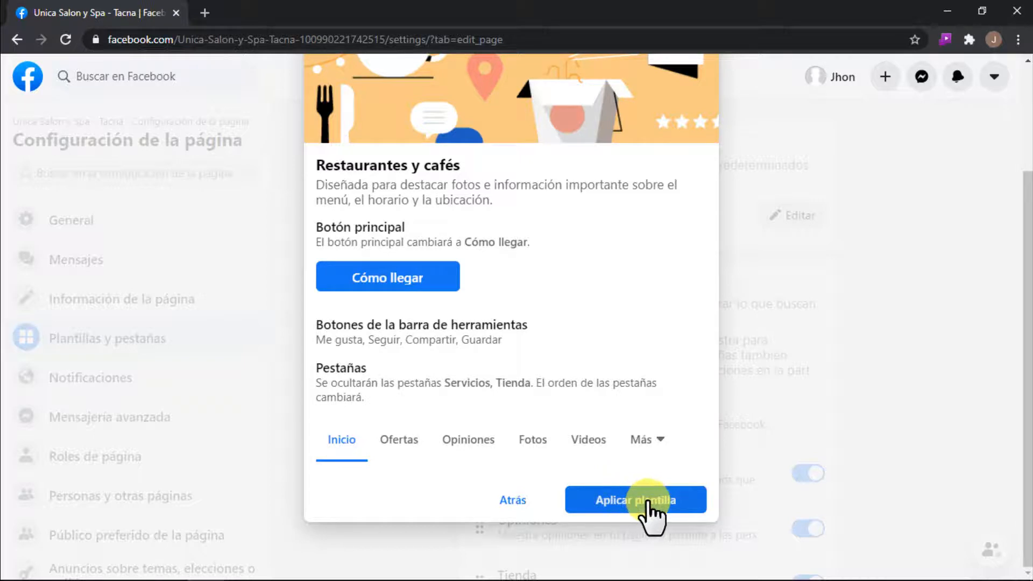
Step: Close the "Restaurantes y cafés" template details without applying it and review the current template and the list of page tabs
{"action": "scroll", "coordinate": [769, 333], "scroll_direction": "up", "scroll_amount": 3}
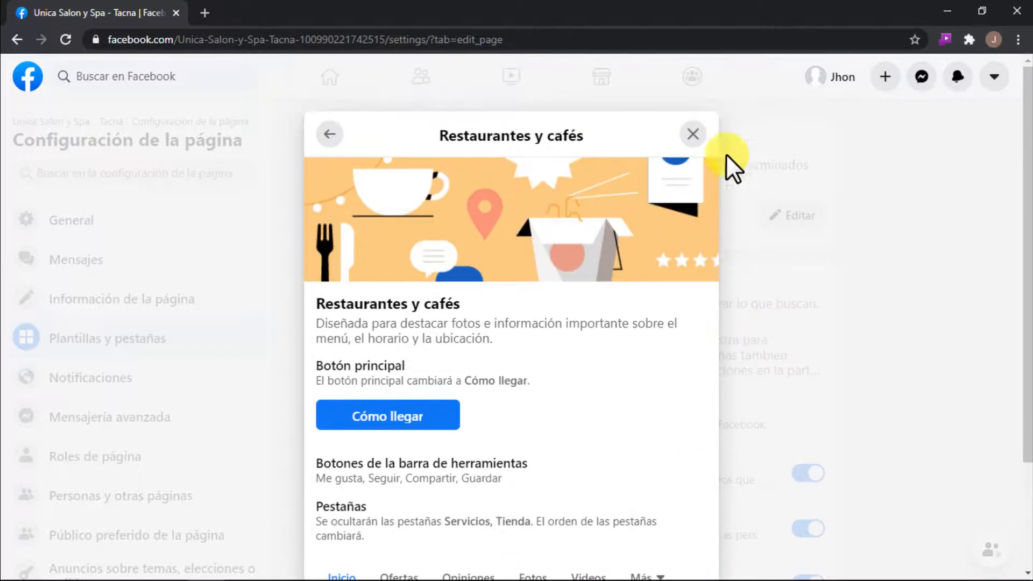
{"action": "left_click", "coordinate": [694, 136]}
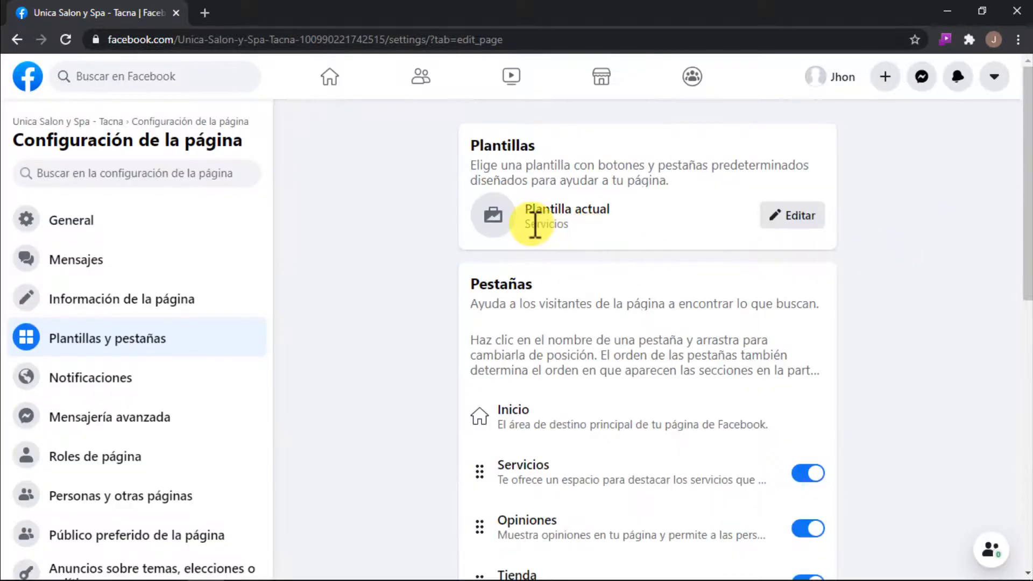
{"action": "left_click_drag", "start_coordinate": [532, 224], "coordinate": [578, 226]}
{"action": "scroll", "coordinate": [572, 258], "scroll_direction": "down", "scroll_amount": 2}
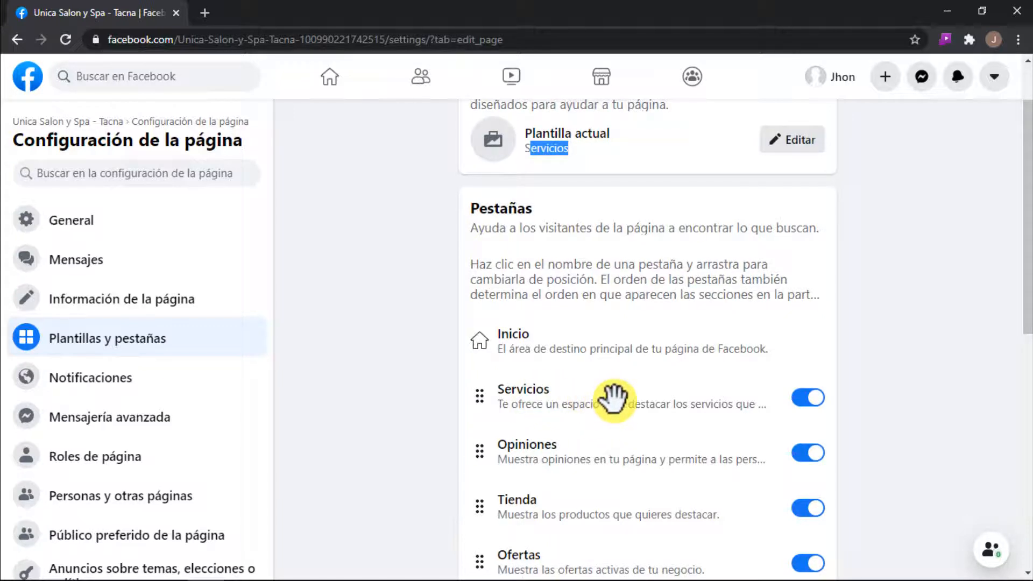
{"action": "left_click", "coordinate": [651, 272]}
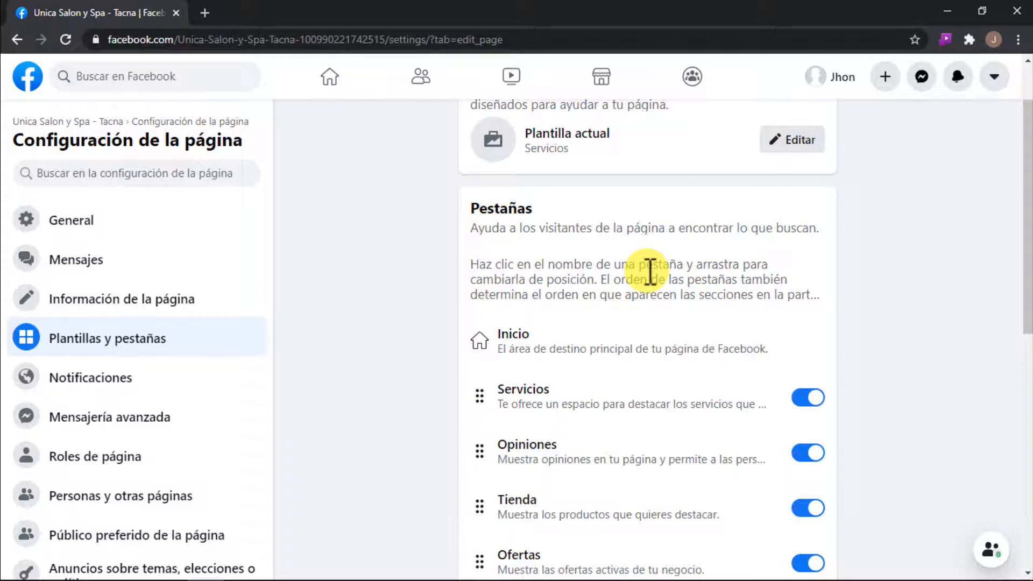
{"action": "scroll", "coordinate": [812, 321], "scroll_direction": "down", "scroll_amount": 4}
{"action": "scroll", "coordinate": [818, 327], "scroll_direction": "up", "scroll_amount": 4}
{"action": "scroll", "coordinate": [823, 311], "scroll_direction": "down", "scroll_amount": 2}
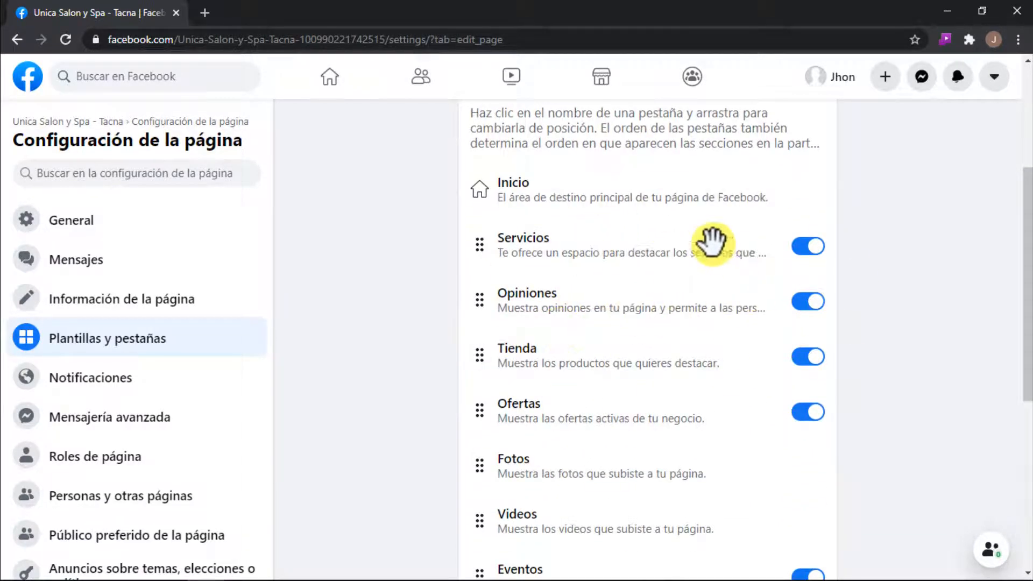
Step: Turn off the "Empleos", "Eventos" and "Ofertas" tabs of the page
{"action": "scroll", "coordinate": [873, 315], "scroll_direction": "down", "scroll_amount": 7}
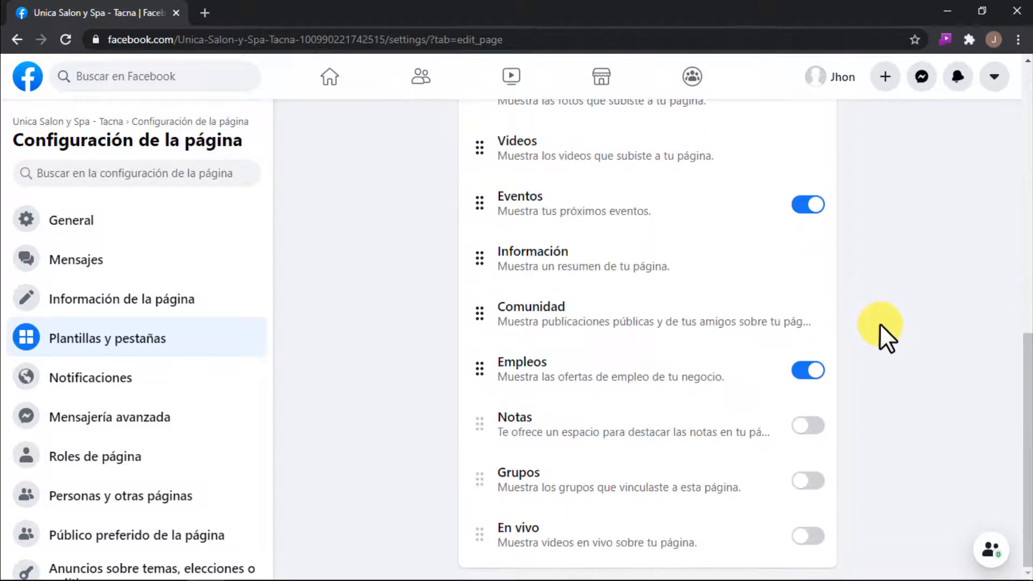
{"action": "left_click", "coordinate": [802, 370]}
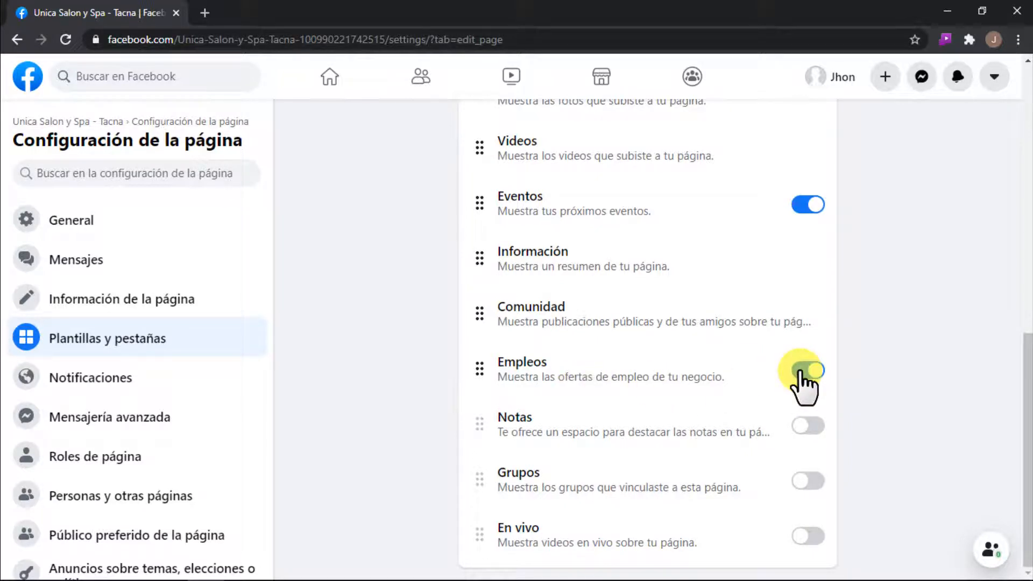
{"action": "left_click", "coordinate": [804, 371]}
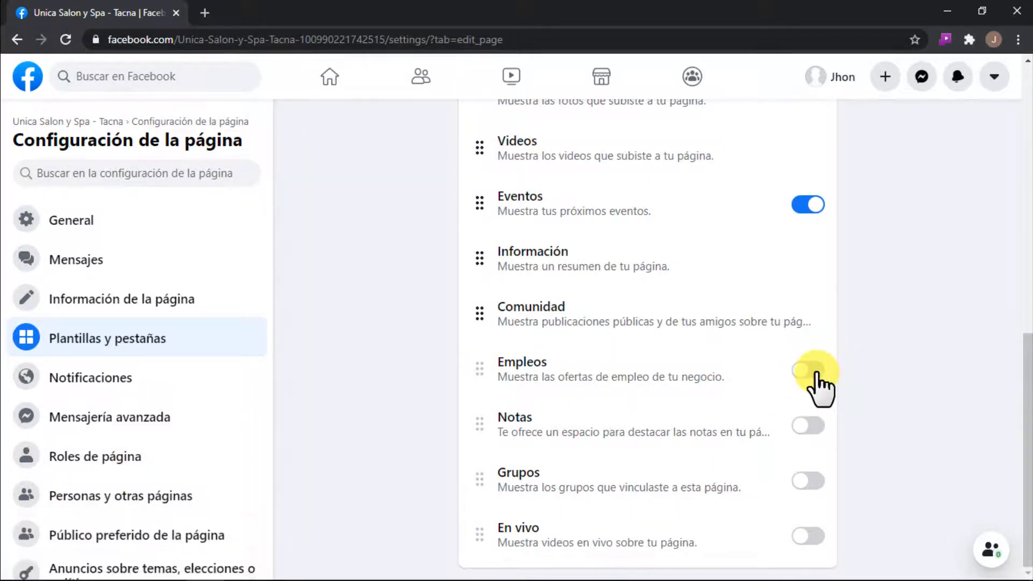
{"action": "left_click", "coordinate": [806, 370]}
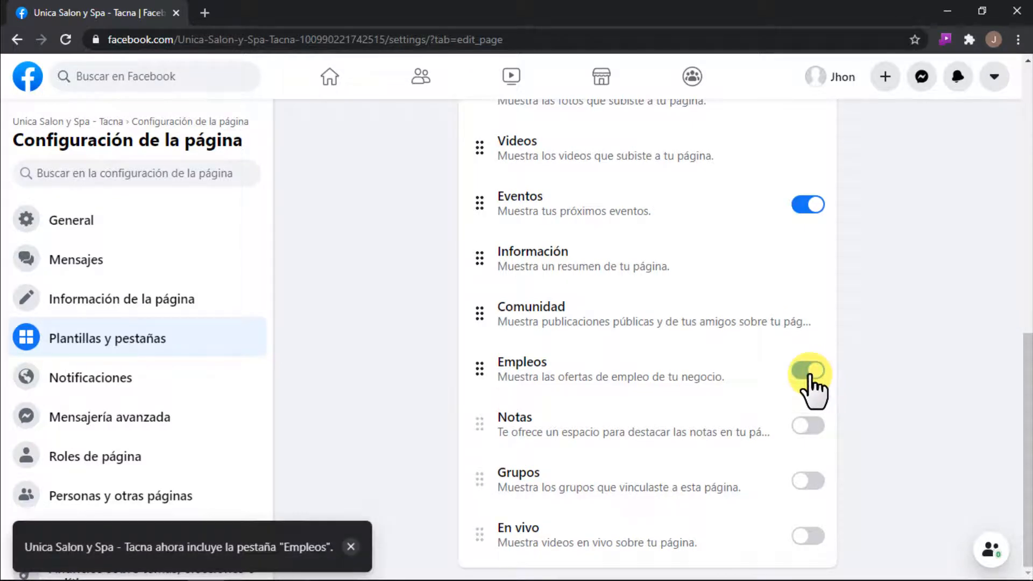
{"action": "left_click", "coordinate": [807, 371]}
{"action": "scroll", "coordinate": [885, 352], "scroll_direction": "up", "scroll_amount": 3}
{"action": "left_click", "coordinate": [807, 362]}
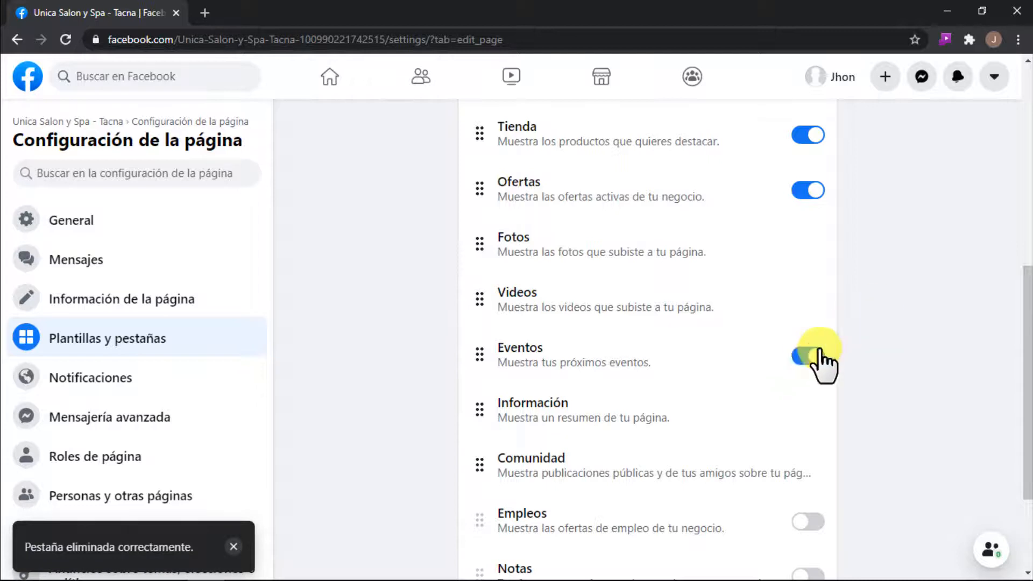
{"action": "scroll", "coordinate": [809, 323], "scroll_direction": "up", "scroll_amount": 2}
{"action": "left_click", "coordinate": [806, 266]}
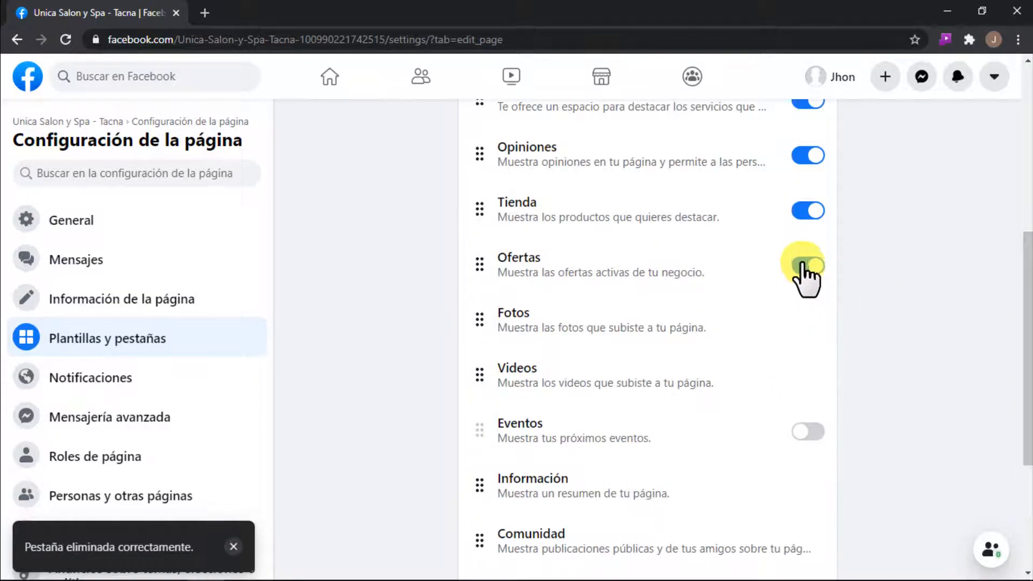
Step: Go back to the salon's page, reload it and check which navigation tabs are shown, including those under "Más"
{"action": "scroll", "coordinate": [886, 263], "scroll_direction": "up", "scroll_amount": 6}
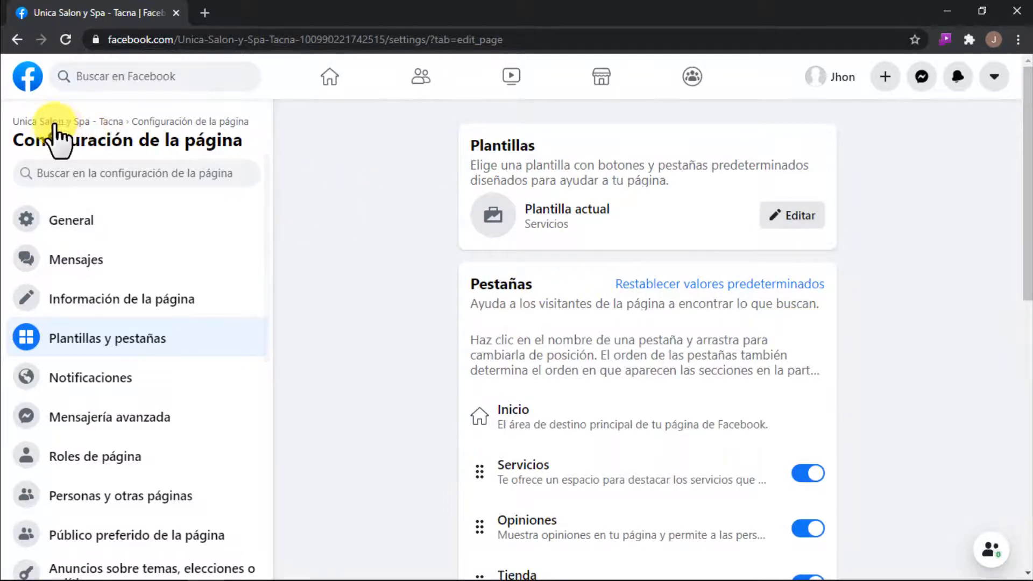
{"action": "left_click", "coordinate": [63, 124]}
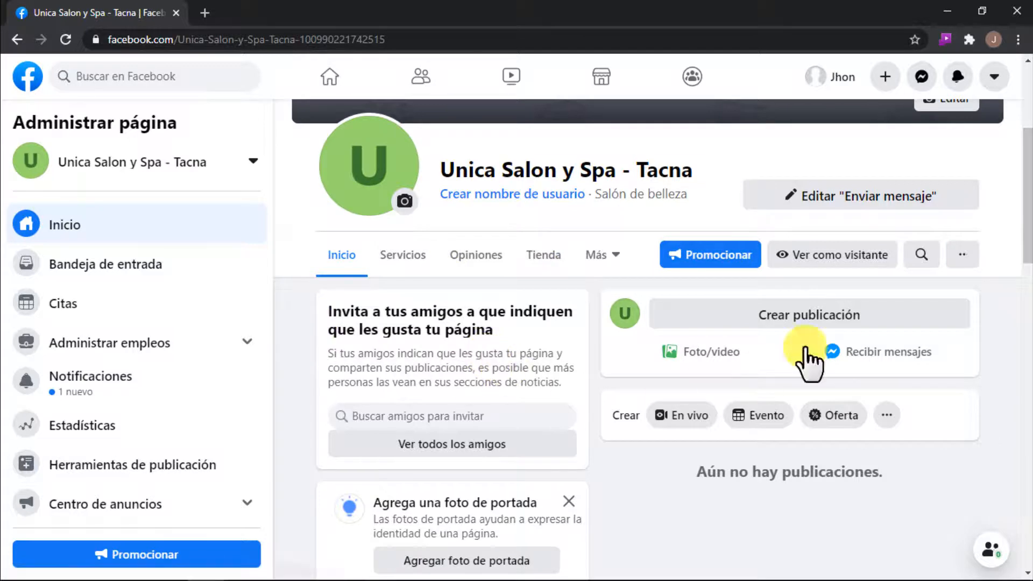
{"action": "left_click", "coordinate": [63, 38]}
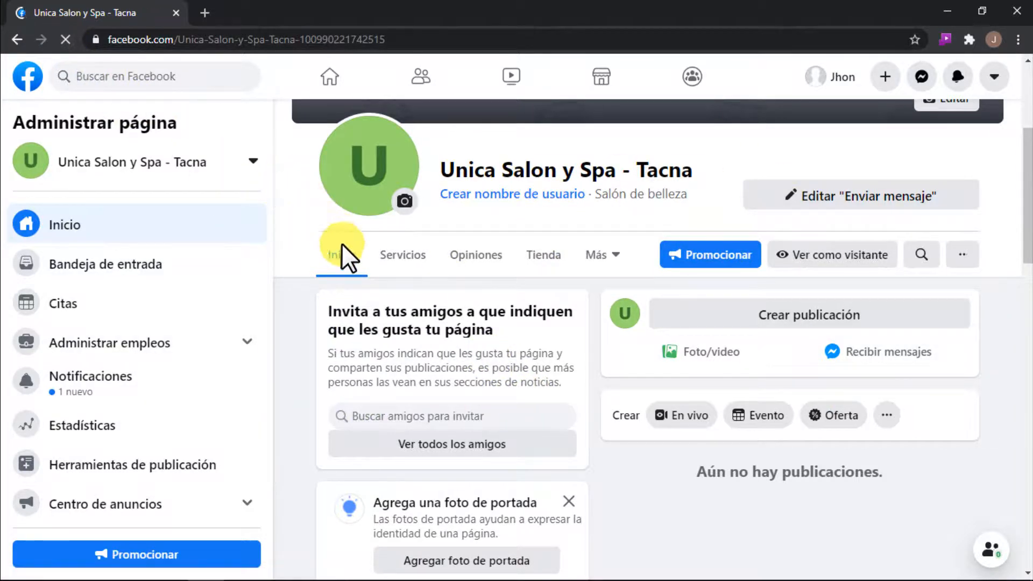
{"action": "left_click", "coordinate": [607, 255]}
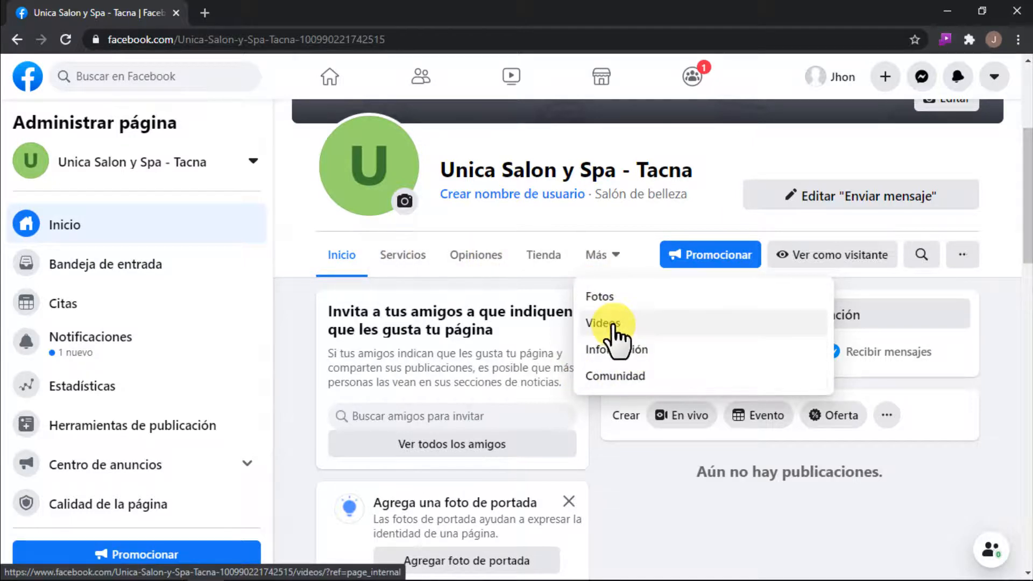
{"action": "left_click", "coordinate": [606, 256]}
{"action": "left_click", "coordinate": [606, 256]}
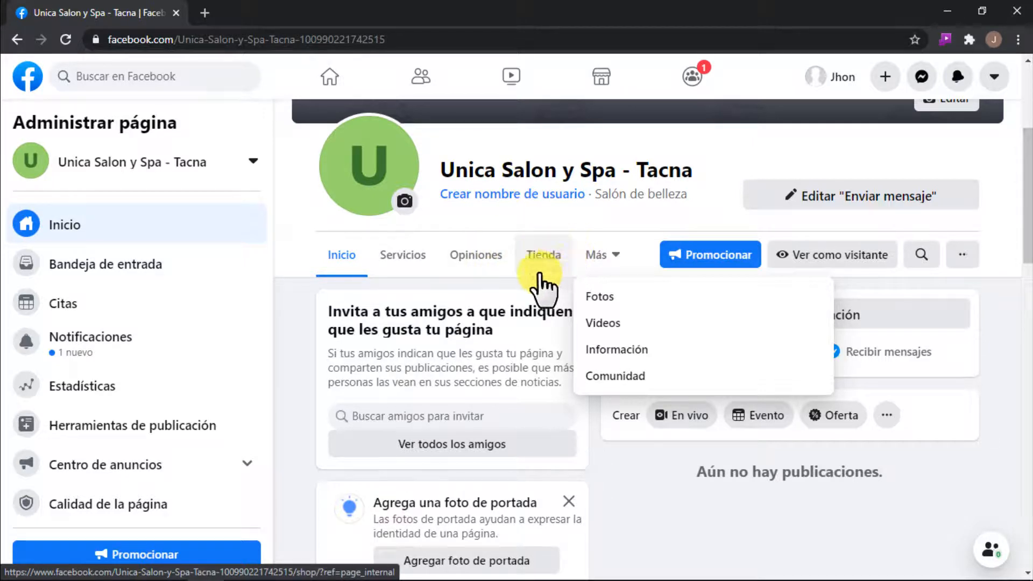
Step: Return to the "Plantillas y pestañas" settings and move the "Tienda" tab directly below "Inicio"
{"action": "scroll", "coordinate": [120, 369], "scroll_direction": "down", "scroll_amount": 2}
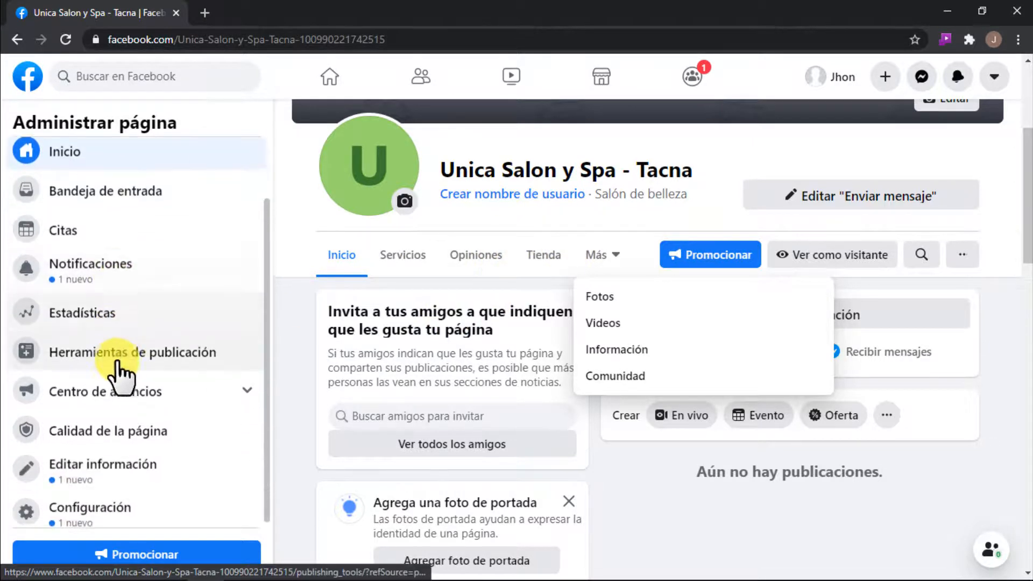
{"action": "left_click", "coordinate": [78, 505]}
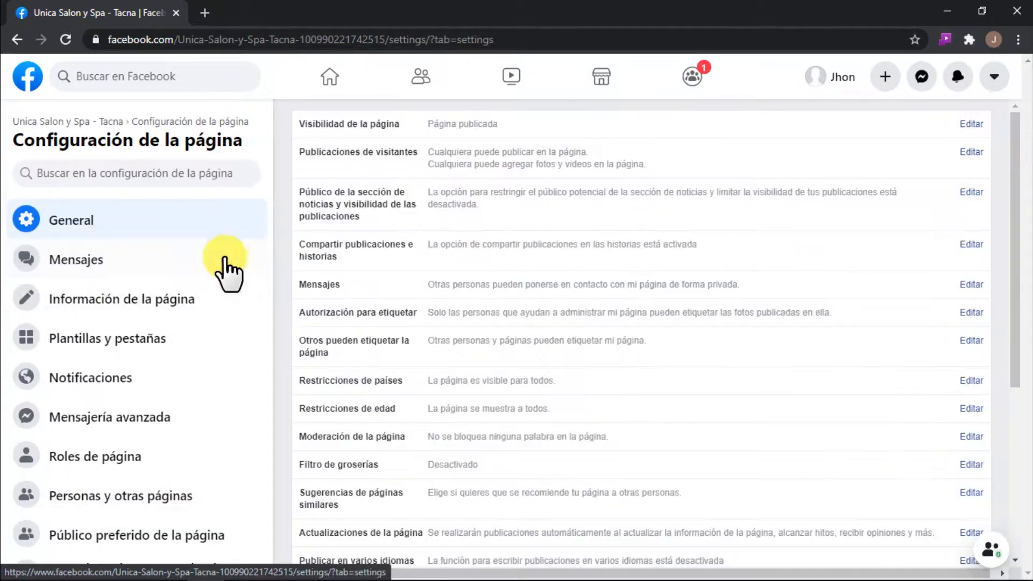
{"action": "left_click", "coordinate": [133, 340]}
{"action": "scroll", "coordinate": [829, 271], "scroll_direction": "down", "scroll_amount": 5}
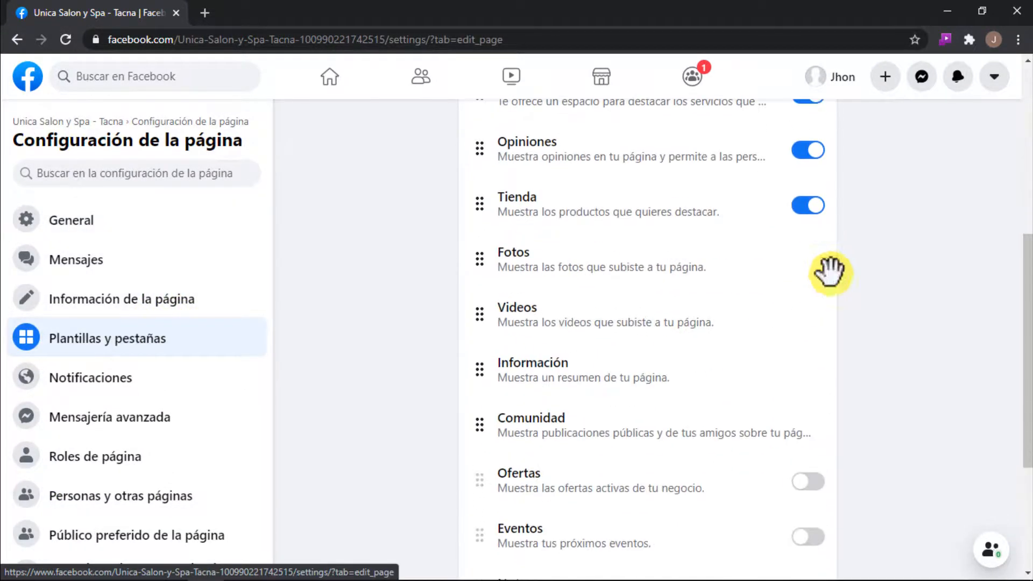
{"action": "scroll", "coordinate": [867, 259], "scroll_direction": "up", "scroll_amount": 2}
{"action": "scroll", "coordinate": [742, 238], "scroll_direction": "up", "scroll_amount": 3}
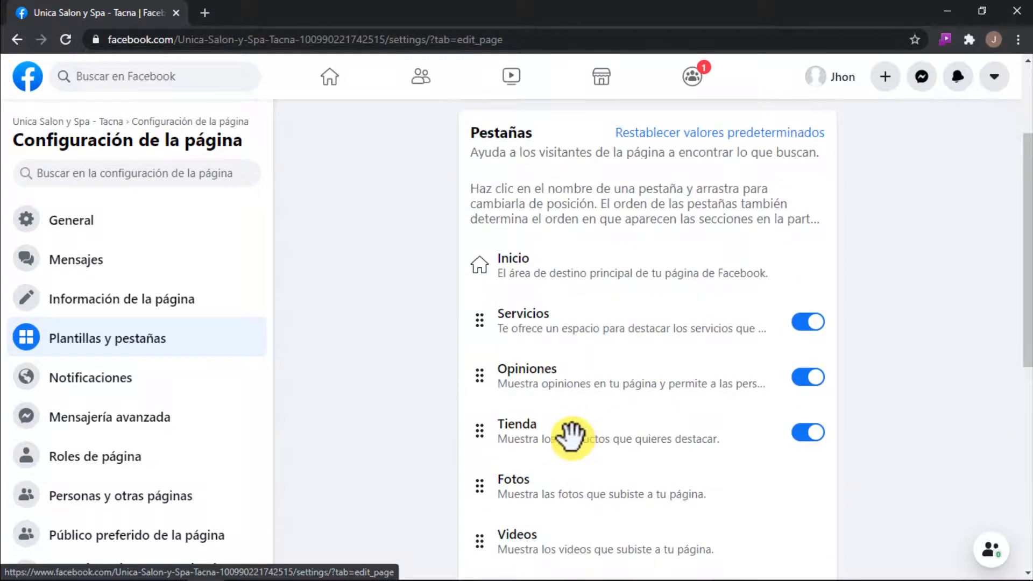
{"action": "left_click_drag", "start_coordinate": [571, 434], "coordinate": [576, 320]}
Step: Move the "Opiniones" tab directly below "Tienda" and the "Información" tab directly below "Opiniones"
{"action": "scroll", "coordinate": [579, 333], "scroll_direction": "down", "scroll_amount": 1}
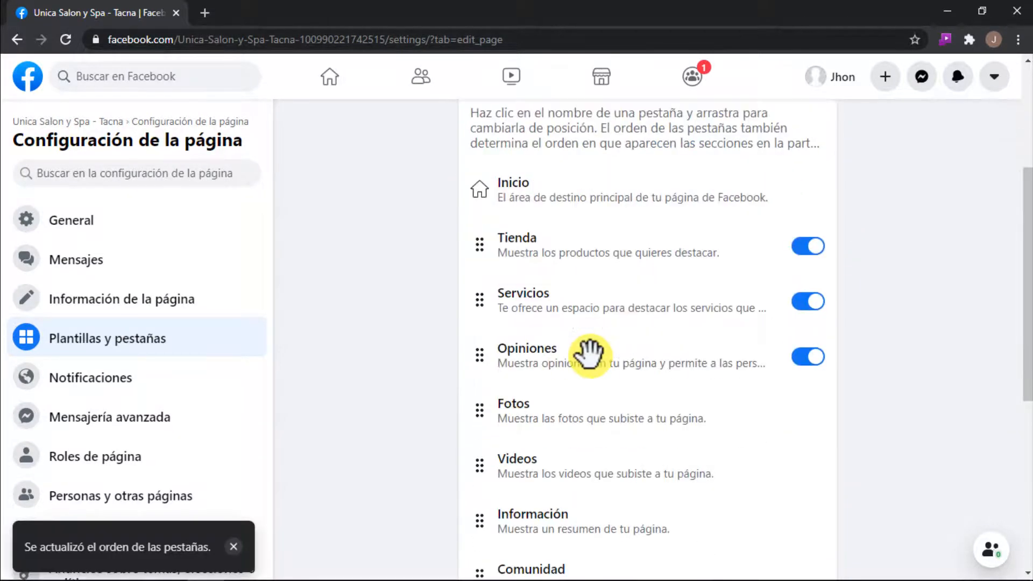
{"action": "left_click_drag", "start_coordinate": [581, 355], "coordinate": [626, 217]}
{"action": "scroll", "coordinate": [647, 376], "scroll_direction": "down", "scroll_amount": 3}
{"action": "scroll", "coordinate": [647, 376], "scroll_direction": "down", "scroll_amount": 1}
{"action": "scroll", "coordinate": [569, 339], "scroll_direction": "up", "scroll_amount": 3}
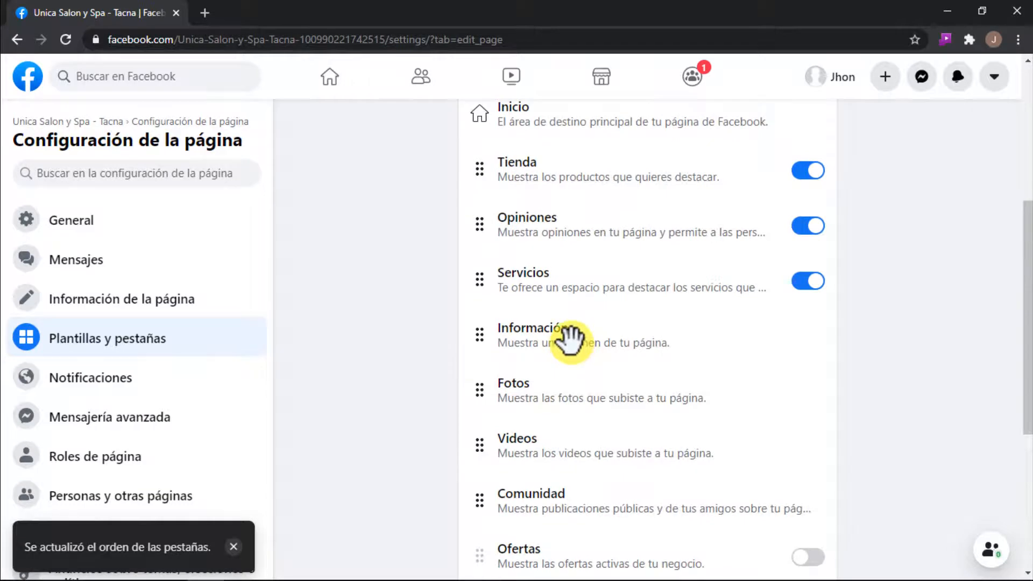
{"action": "left_click_drag", "start_coordinate": [569, 339], "coordinate": [574, 277]}
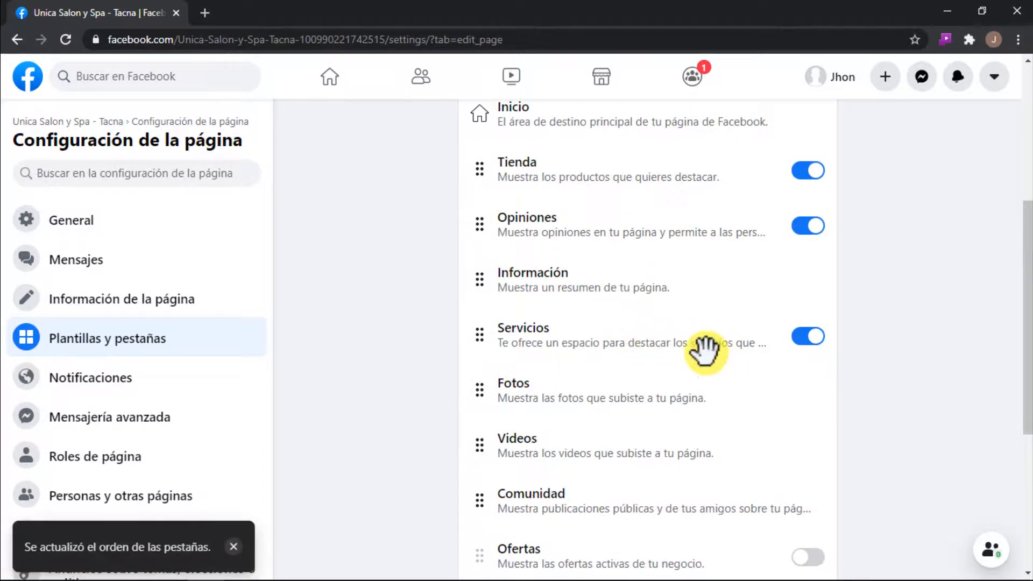
{"action": "scroll", "coordinate": [672, 360], "scroll_direction": "down", "scroll_amount": 1}
{"action": "scroll", "coordinate": [711, 351], "scroll_direction": "up", "scroll_amount": 2}
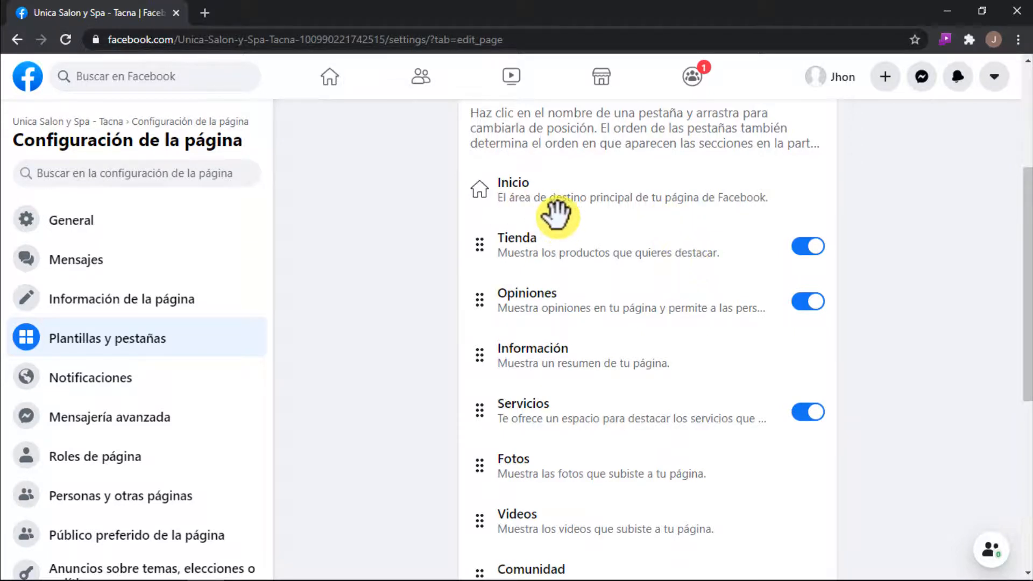
Step: Go back to the salon's page, reload it and check the order of its navigation tabs
{"action": "left_click", "coordinate": [61, 122]}
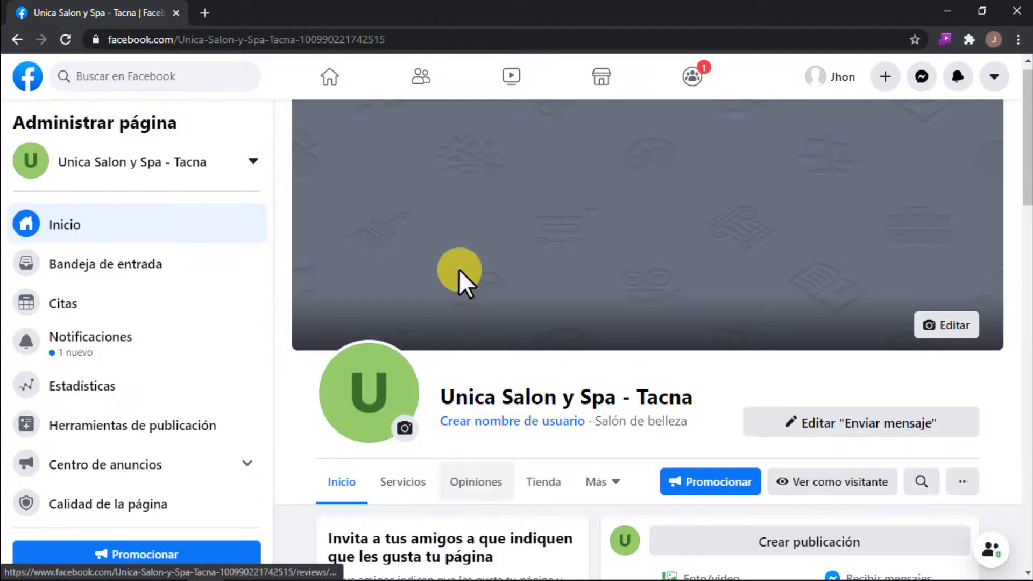
{"action": "left_click", "coordinate": [65, 39]}
{"action": "scroll", "coordinate": [409, 277], "scroll_direction": "down", "scroll_amount": 4}
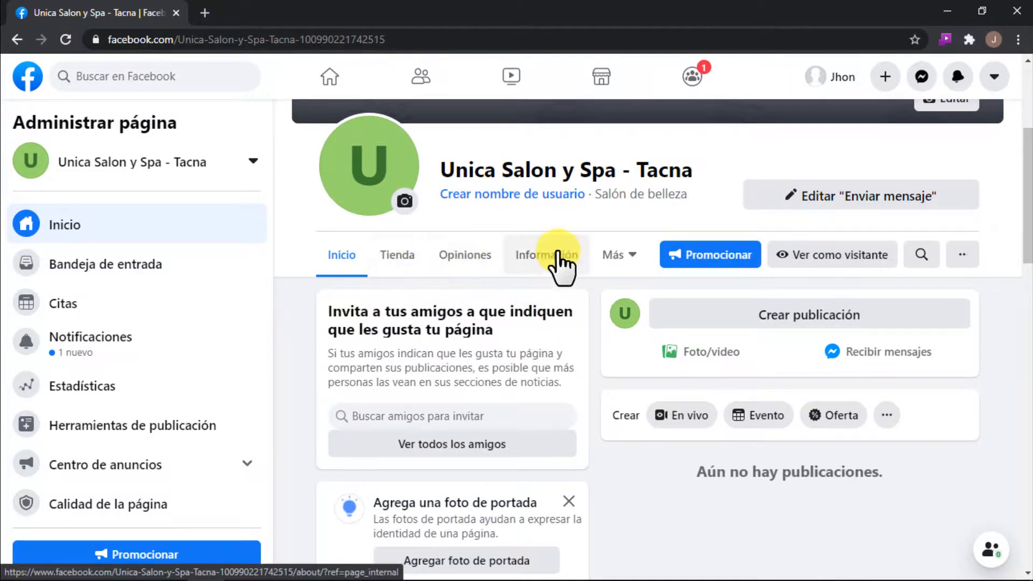
{"action": "scroll", "coordinate": [543, 356], "scroll_direction": "up", "scroll_amount": 4}
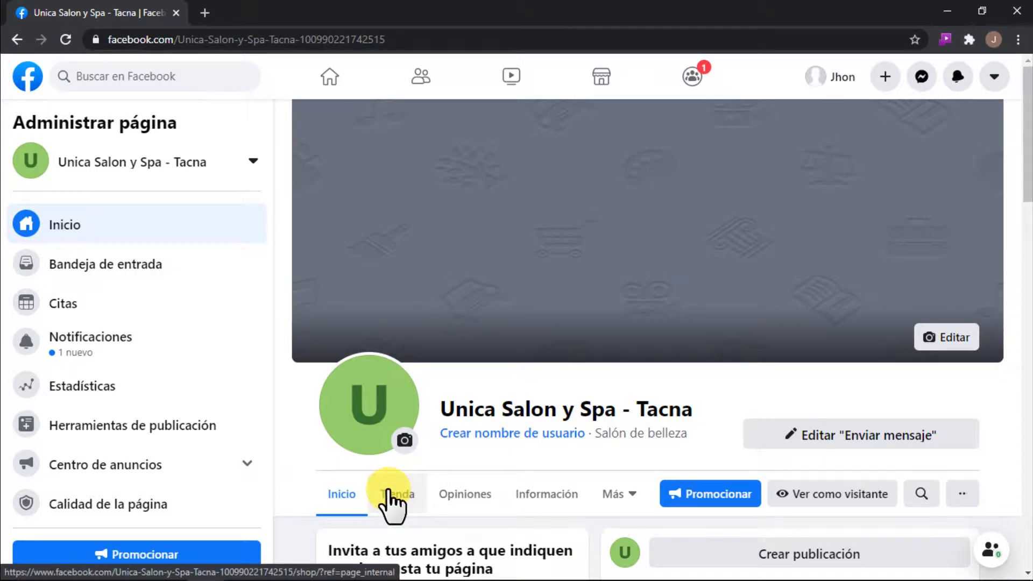
Step: Return to the page's settings, view the Instagram connection section and open the WhatsApp section
{"action": "scroll", "coordinate": [179, 425], "scroll_direction": "down", "scroll_amount": 2}
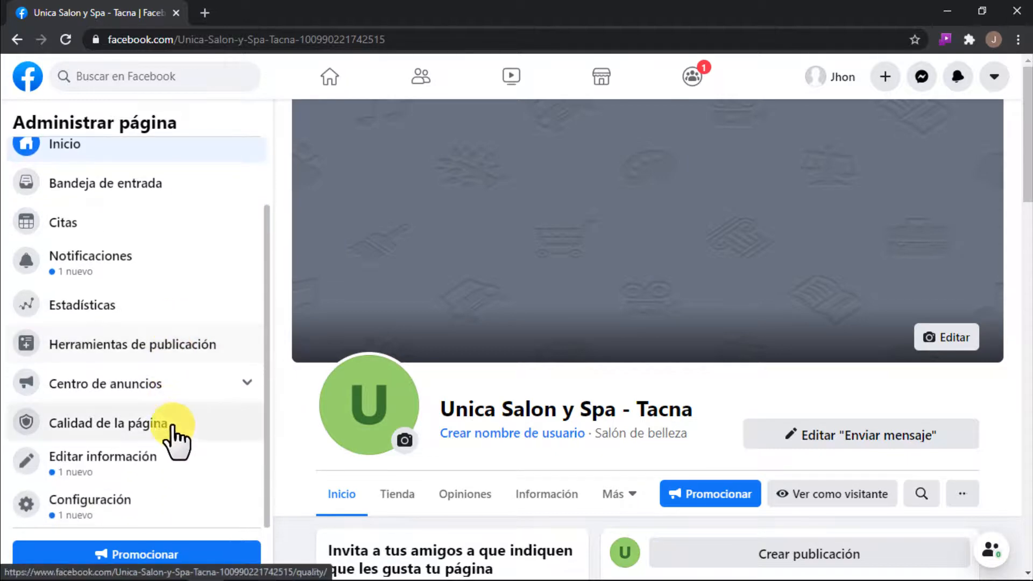
{"action": "left_click", "coordinate": [111, 499]}
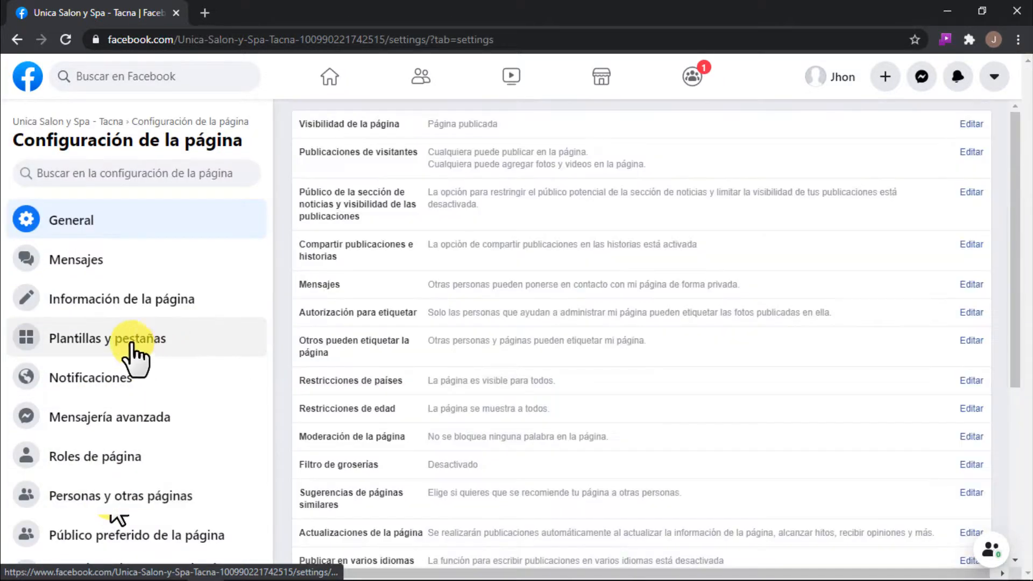
{"action": "left_click", "coordinate": [128, 344]}
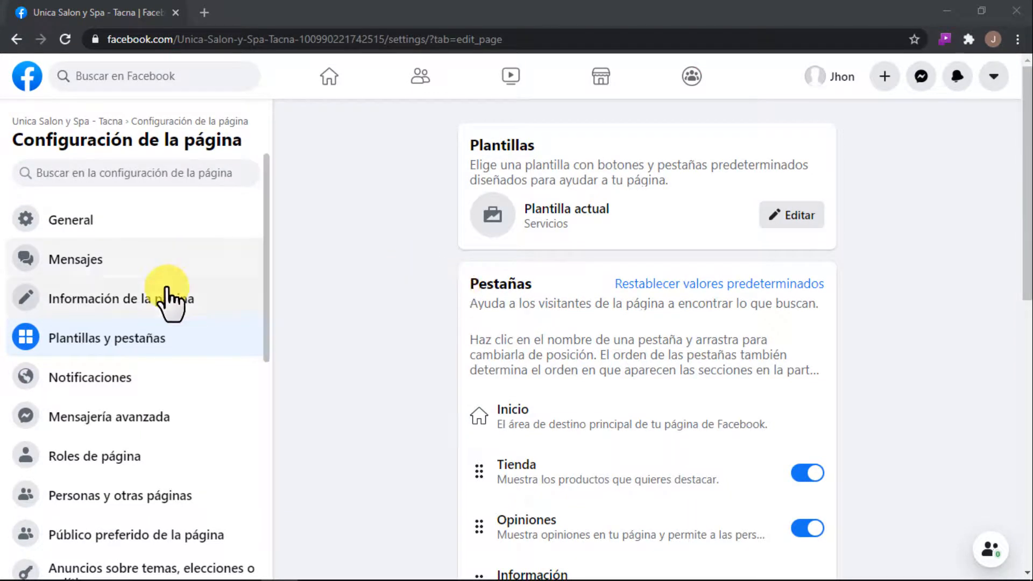
{"action": "scroll", "coordinate": [178, 330], "scroll_direction": "down", "scroll_amount": 1}
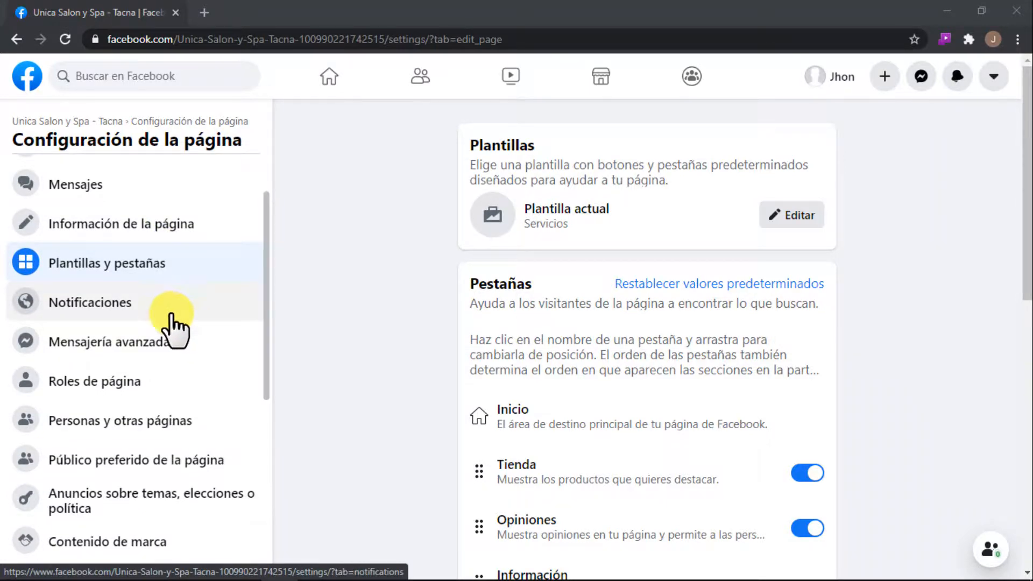
{"action": "scroll", "coordinate": [167, 312], "scroll_direction": "down", "scroll_amount": 5}
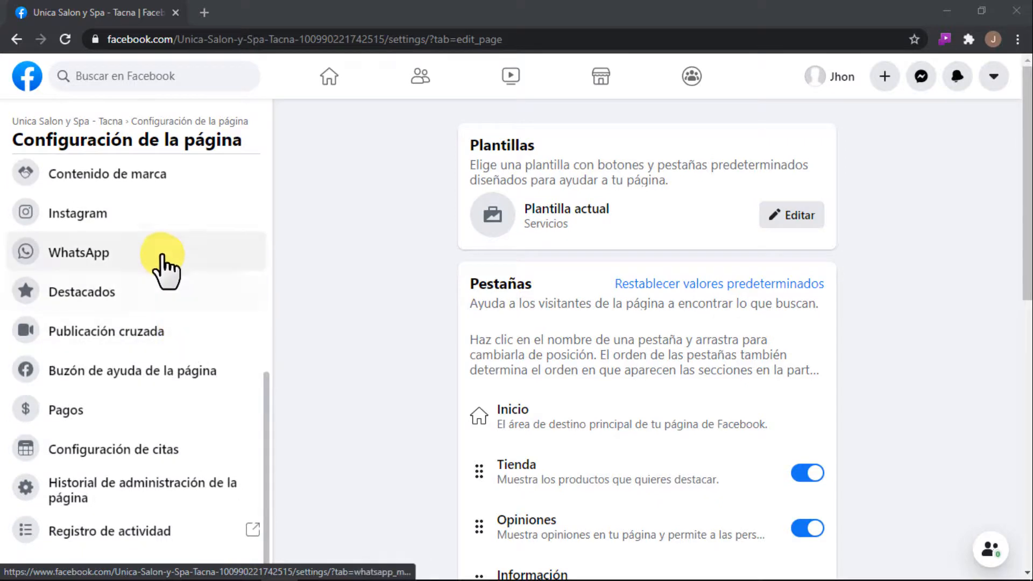
{"action": "left_click", "coordinate": [129, 221]}
{"action": "left_click", "coordinate": [125, 253]}
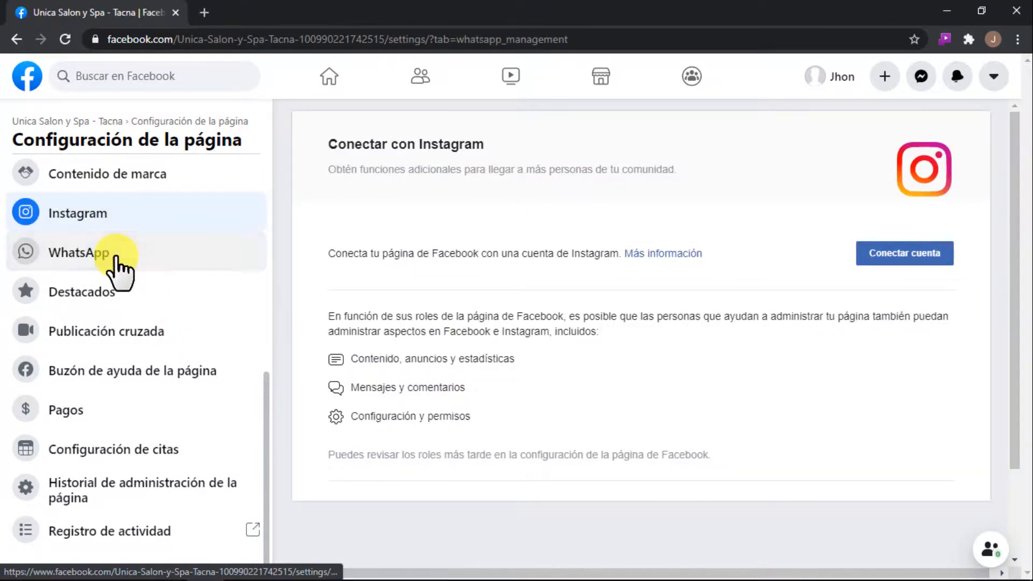